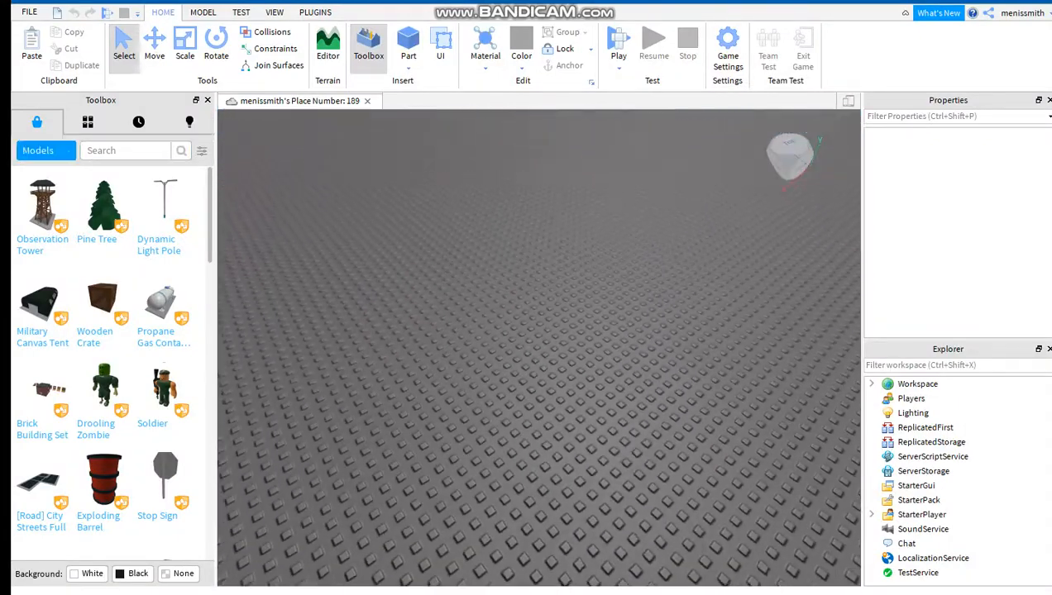
Step: Browse the saved models in My Models and insert the Class 153 train into the place
click(88, 122)
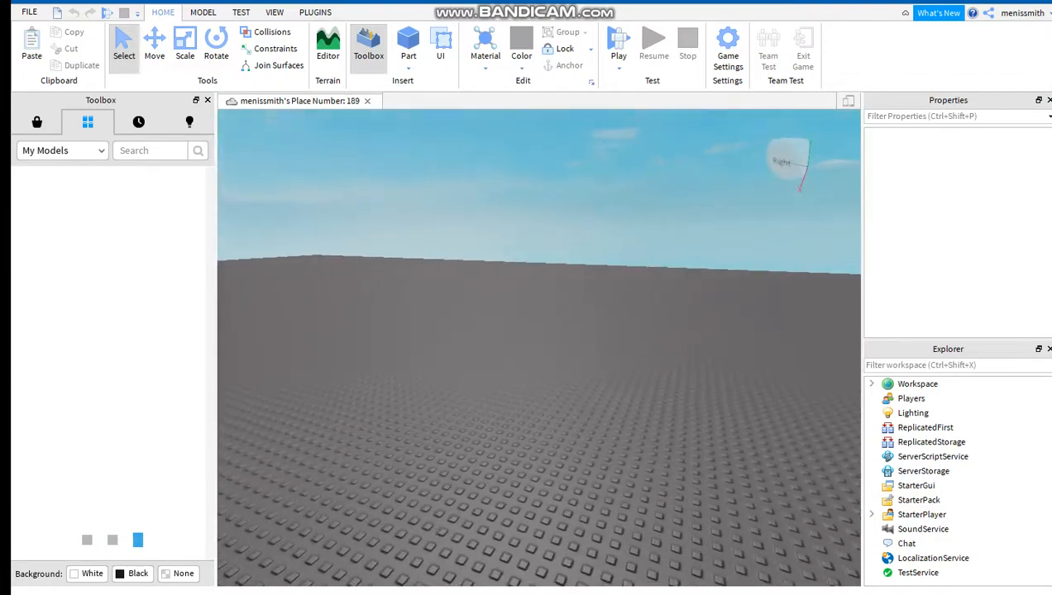
scroll(538, 347, up, 5)
scroll(539, 347, down, 5)
scroll(539, 347, up, 3)
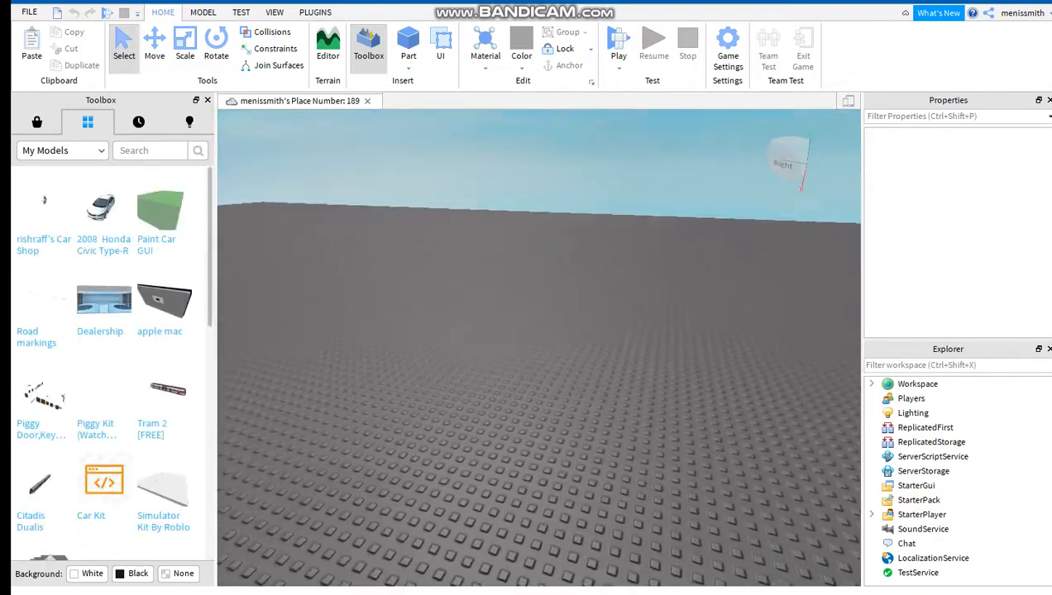
right_drag(538, 347, 555, 318)
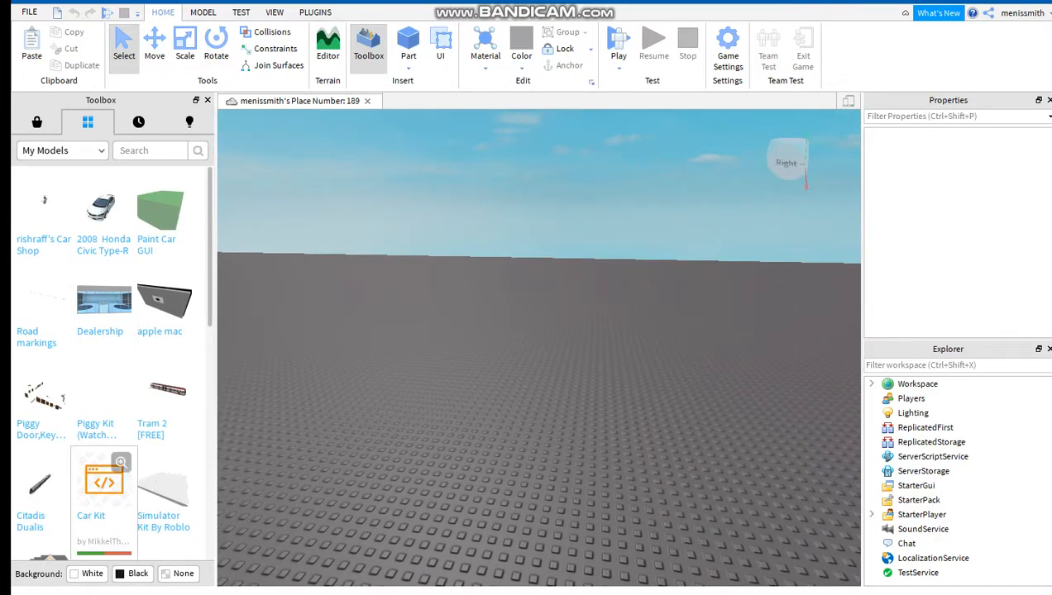
scroll(107, 496, down, 8)
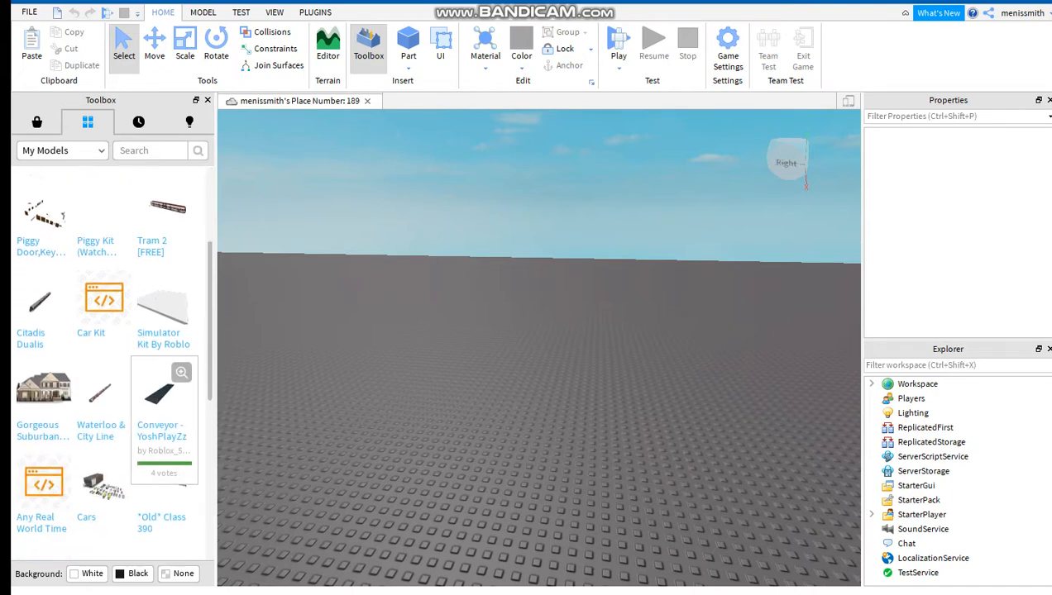
scroll(108, 363, up, 6)
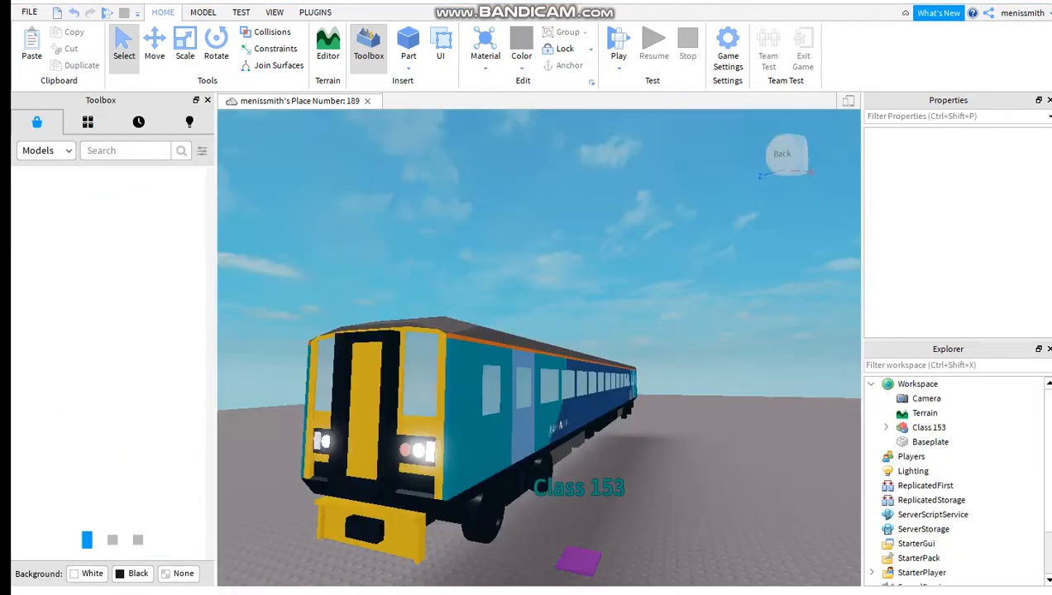
Step: Inspect the Class 153 train from its front, along its sides and around its wheels
key(s)
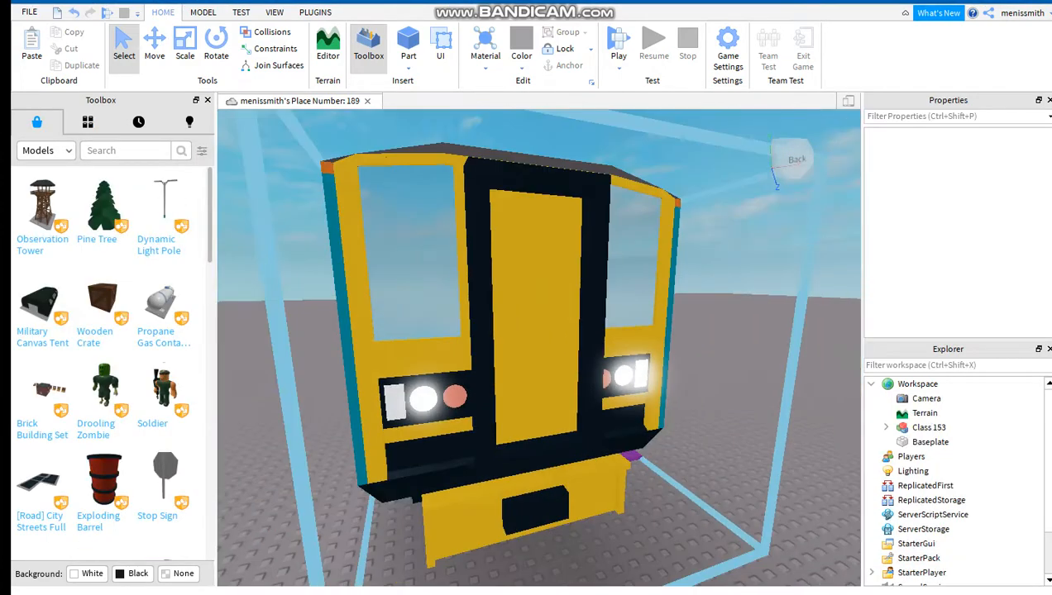
key(a)
key(w)
right_drag(537, 347, 662, 347)
key(w)
key(s)
key(d)
key(w)
key(d)
key(a)
key(w)
key(s)
right_drag(538, 347, 323, 347)
key(d)
key(w)
right_drag(537, 347, 471, 343)
right_drag(537, 347, 616, 360)
key(s)
key(w)
scroll(538, 348, down, 8)
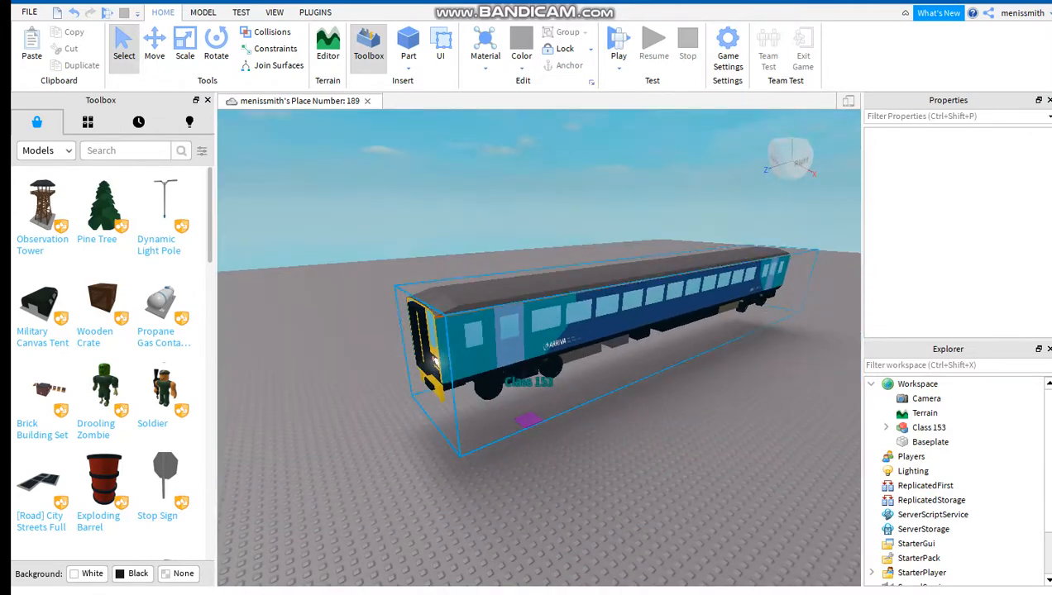
click(546, 339)
right_drag(546, 339, 513, 331)
click(529, 447)
scroll(537, 347, up, 7)
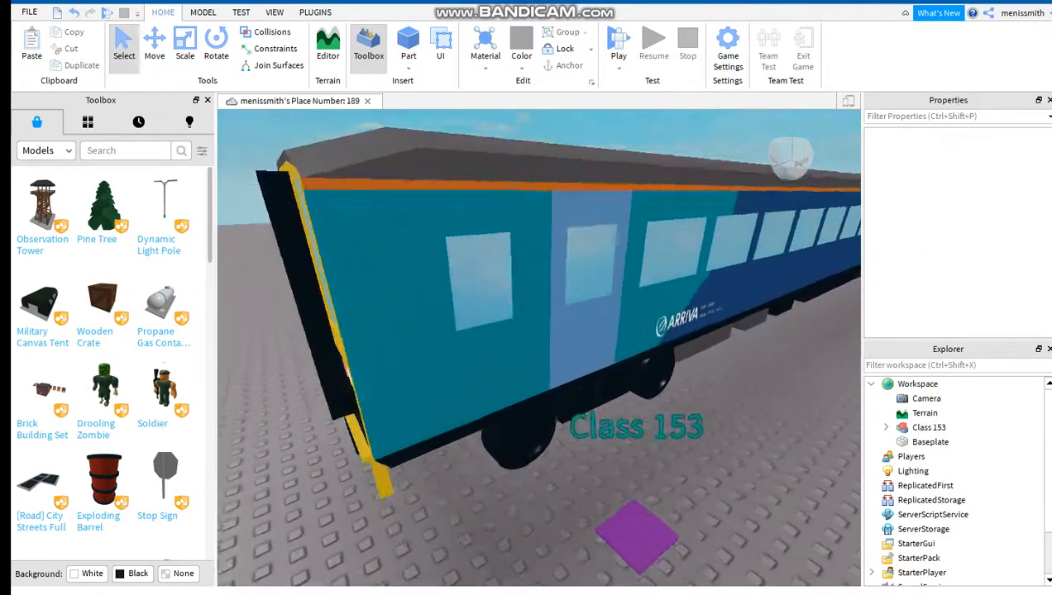
scroll(539, 348, up, 2)
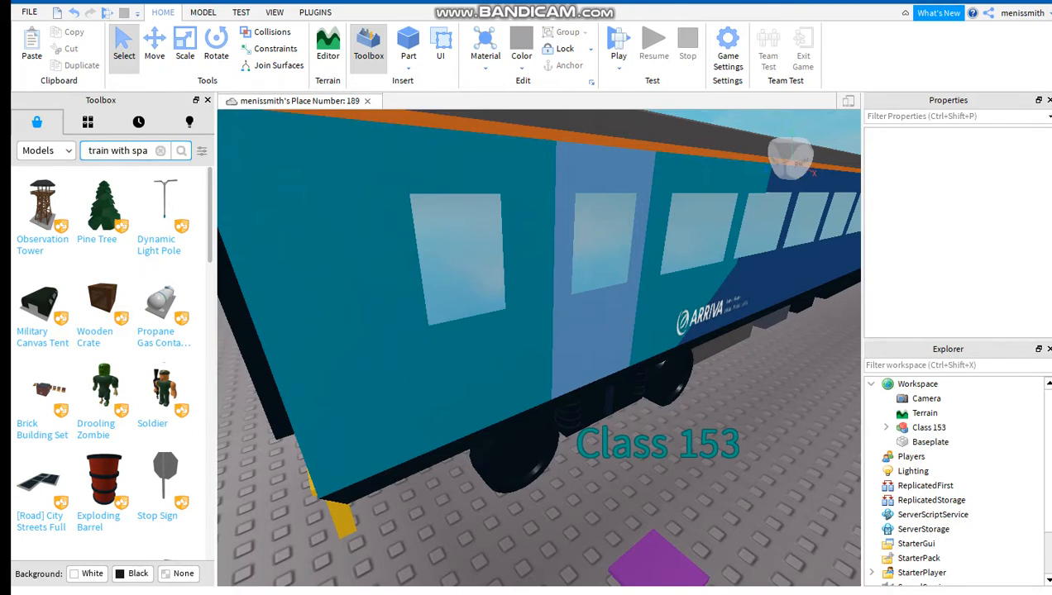
Step: Search the model library for a train and insert the wooden track set beside the Class 153
text(r)
key(Return)
mouse_move(537, 348)
right_down()
mouse_move(447, 405)
mouse_move(562, 331)
mouse_move(525, 331)
right_up()
key(s)
key(d)
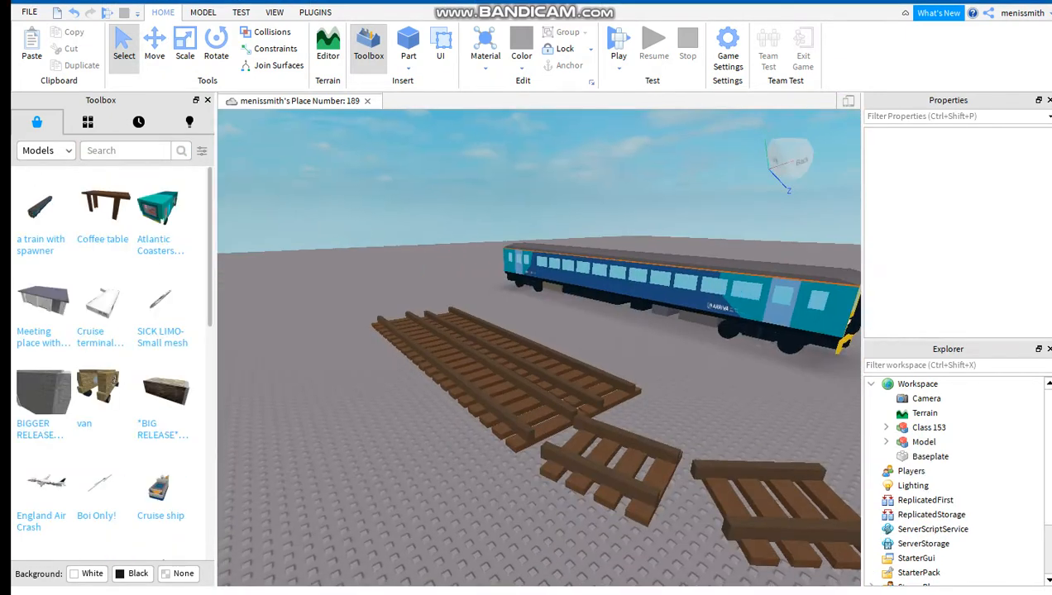
Step: Ungroup the wooden track model and place one long straight track segment alongside the Class 153 train
mouse_move(537, 347)
right_down()
mouse_move(496, 348)
mouse_move(521, 348)
right_up()
click(703, 257)
click(923, 441)
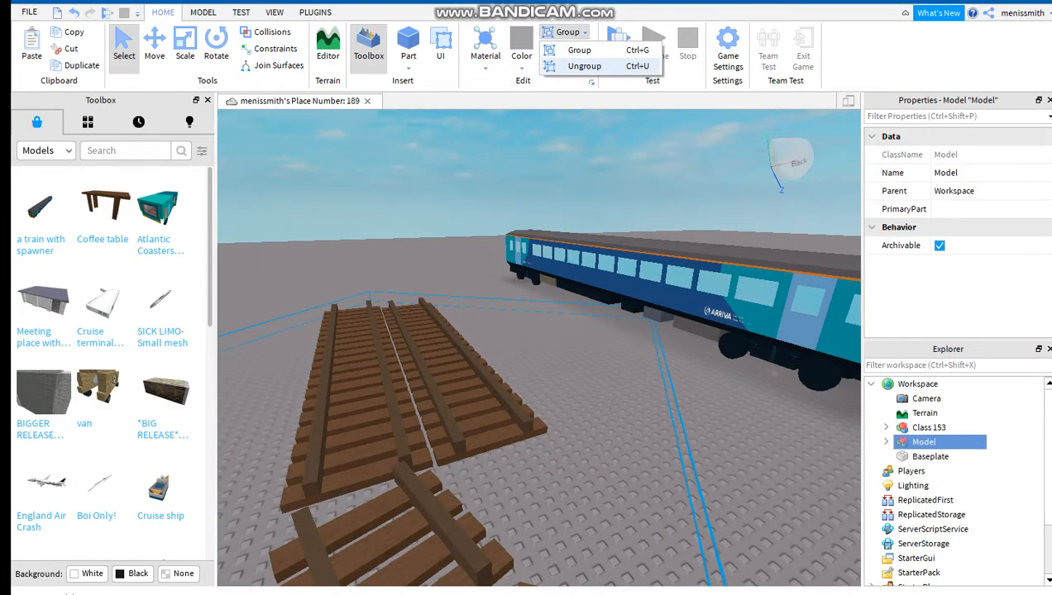
click(585, 67)
drag(479, 364, 637, 352)
click(579, 496)
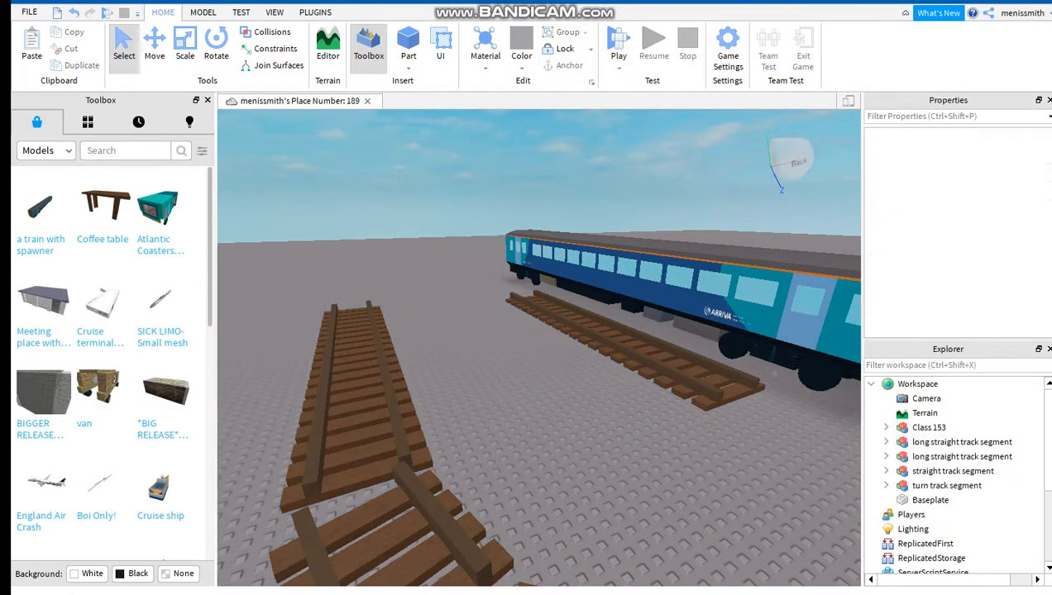
Step: Move the Class 153 train over the separated long straight track segment
click(738, 324)
key(f)
drag(349, 267, 254, 273)
key(w)
right_drag(254, 272, 382, 266)
key(s)
drag(624, 307, 582, 310)
key(w)
right_drag(582, 310, 446, 301)
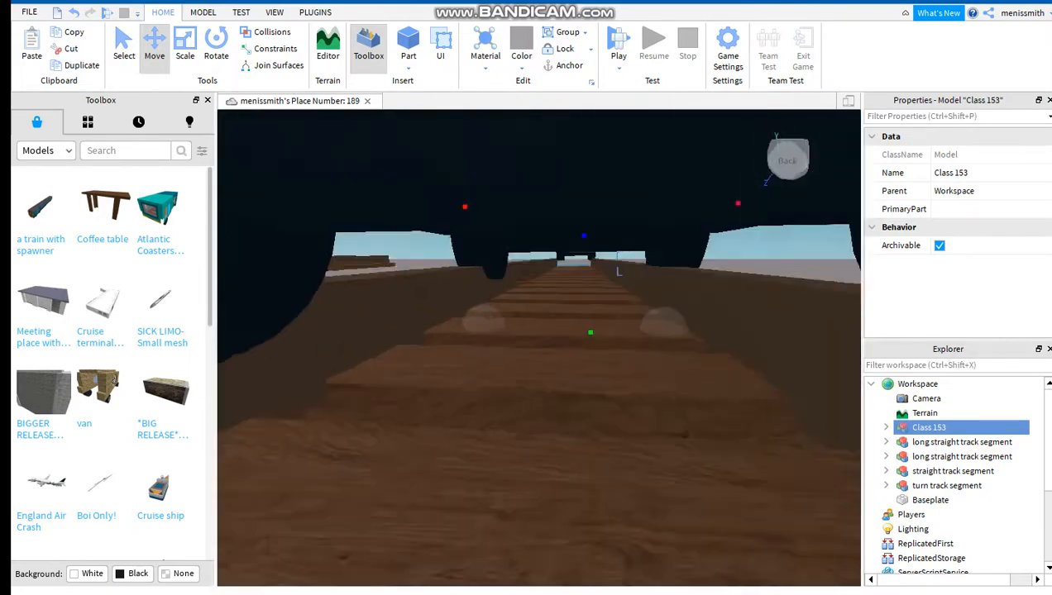
Step: Fine-adjust the train's position to line its wheels up with the track's rails
key(s)
drag(592, 288, 582, 367)
mouse_move(582, 367)
right_down()
mouse_move(571, 366)
mouse_move(582, 367)
right_up()
drag(582, 366, 581, 366)
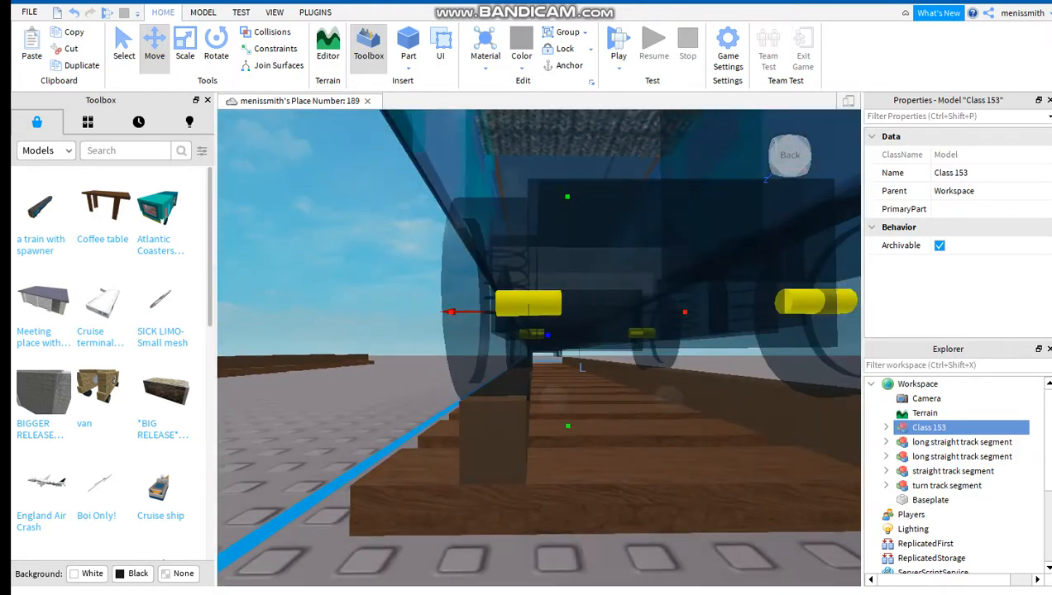
right_drag(580, 366, 565, 366)
drag(565, 367, 565, 368)
right_drag(564, 367, 565, 367)
click(565, 367)
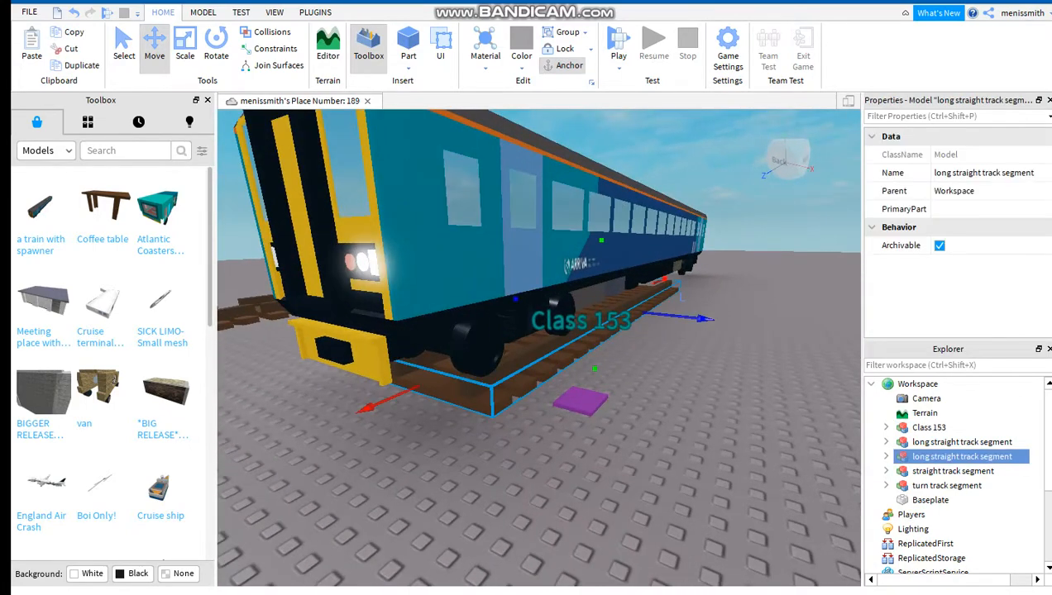
Step: Duplicate the long straight track segment under the train and join the copy to its front end
drag(463, 389, 388, 463)
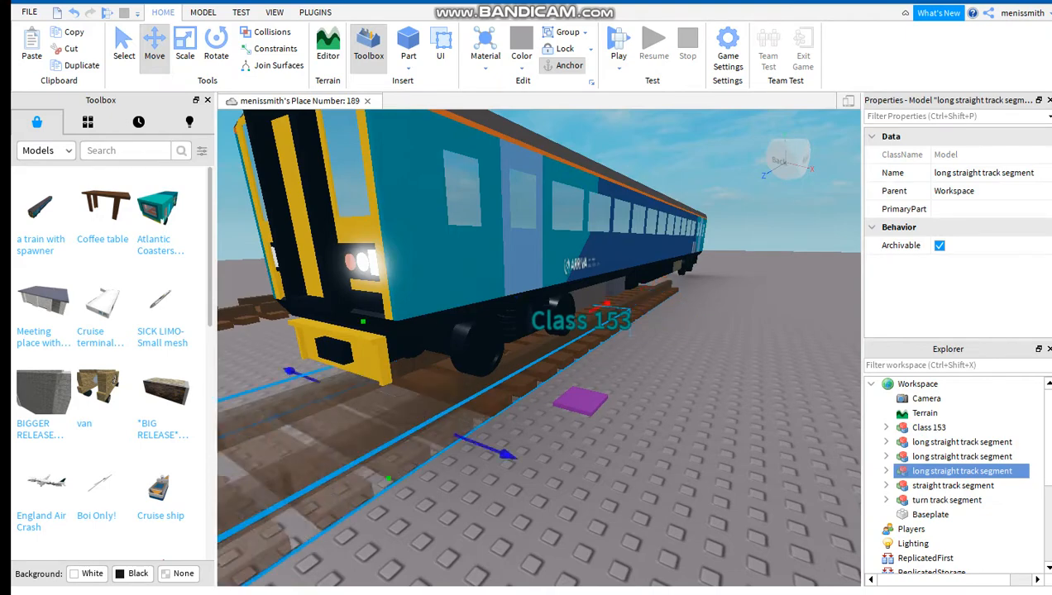
drag(476, 362, 486, 355)
click(579, 438)
right_drag(579, 438, 578, 438)
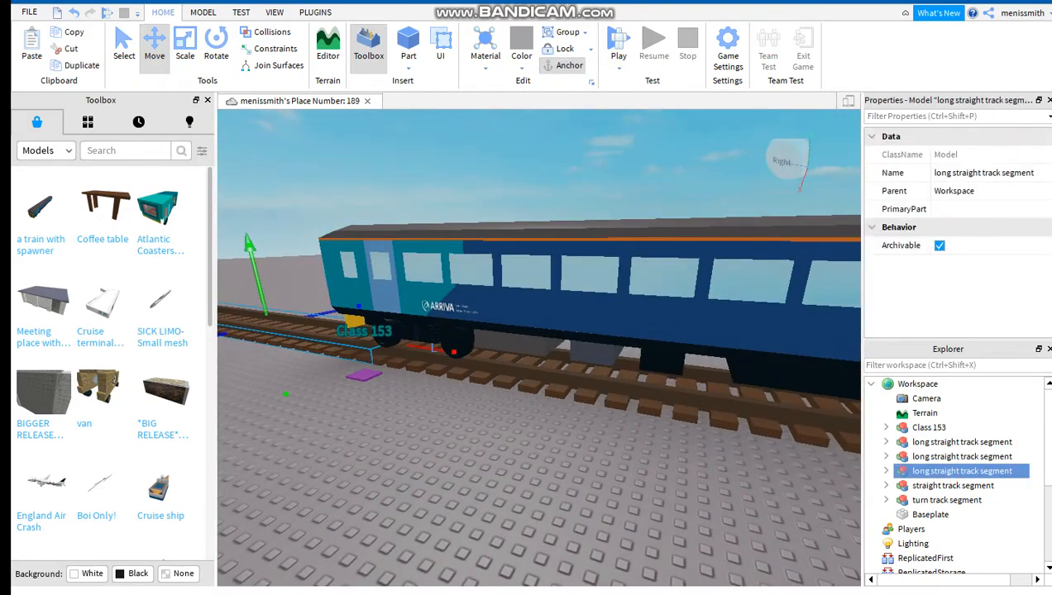
Step: Add two more copies of the long straight track segment to extend the line along the train
right_drag(579, 438, 579, 439)
click(579, 488)
right_drag(579, 488, 578, 487)
drag(423, 126, 650, 479)
drag(480, 217, 229, 174)
click(397, 347)
right_drag(397, 348, 397, 348)
Step: Insert a block part on the baseplate beside the track, next to the train's end wheels
click(409, 48)
scroll(539, 341, up, 3)
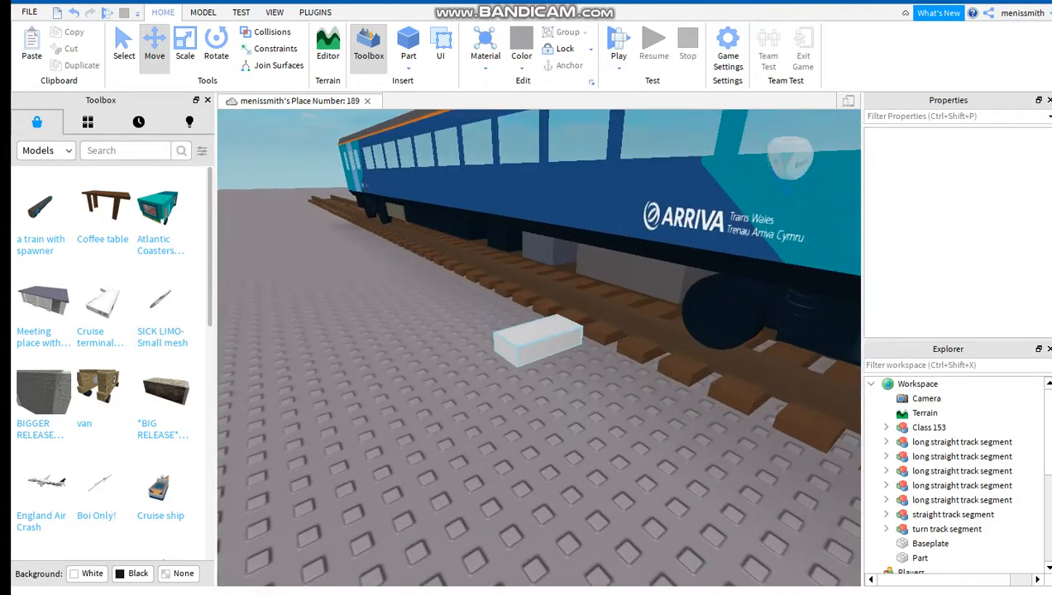
click(539, 341)
right_drag(540, 341, 540, 340)
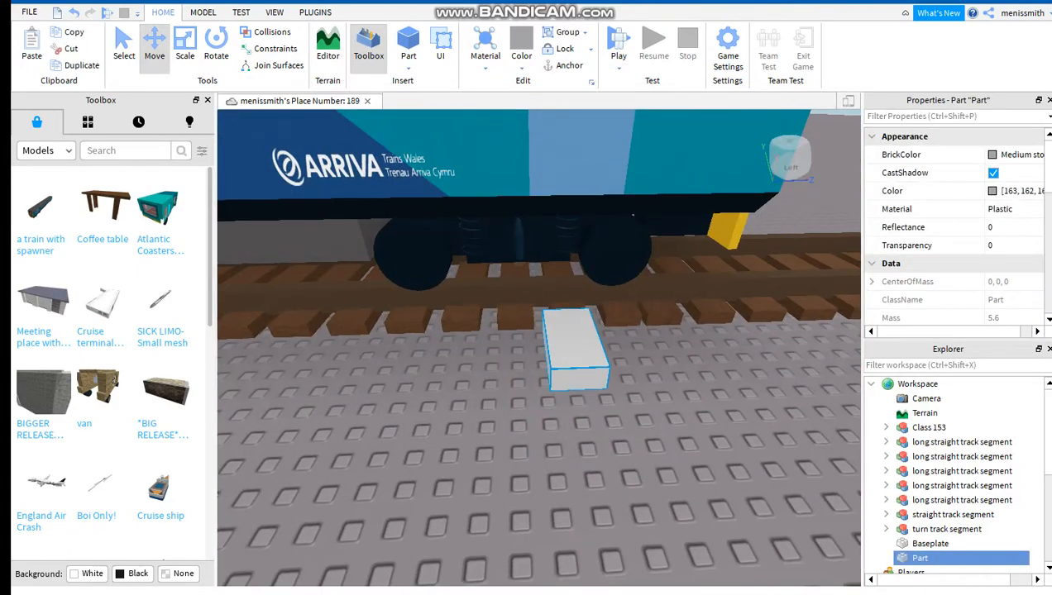
key(w)
key(d)
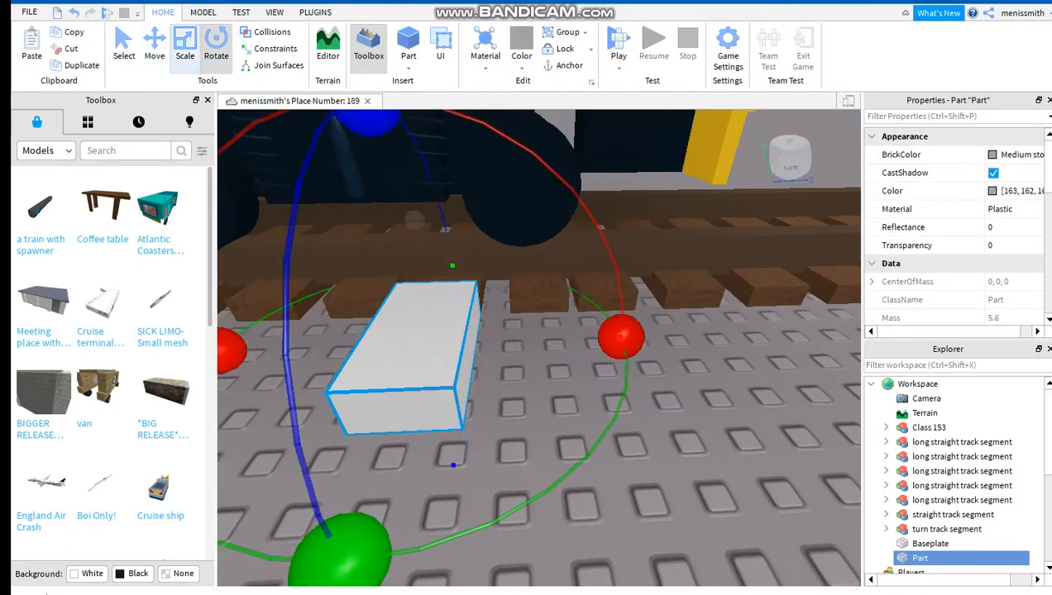
Step: Scale the block part upward to platform height, just below the train's doors
key(s)
right_drag(539, 347, 493, 329)
drag(493, 329, 481, 292)
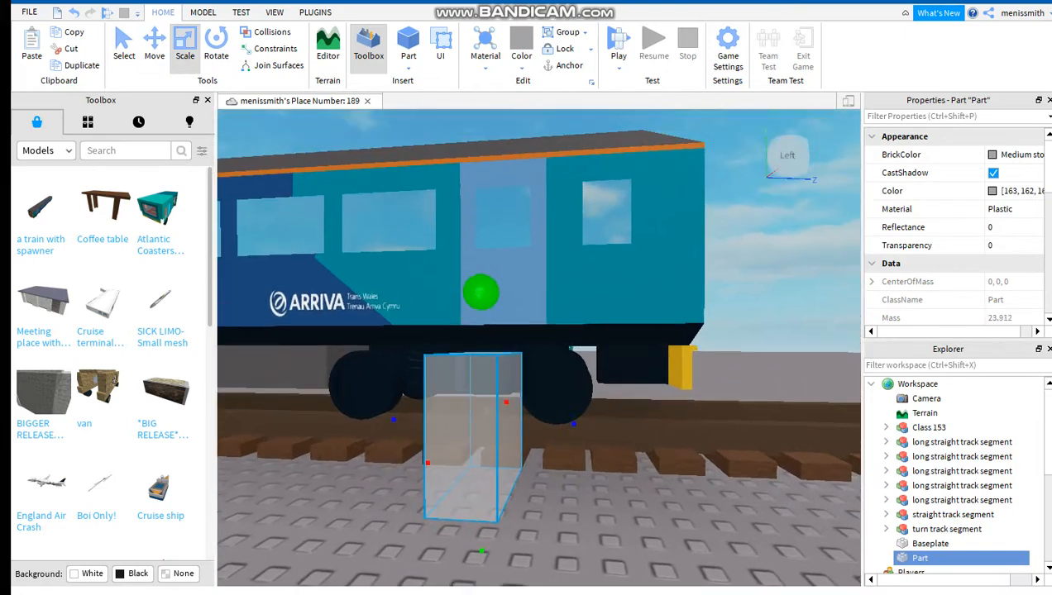
key(w)
right_drag(481, 258, 482, 259)
key(s)
key(a)
Step: Lengthen the block in both directions so it runs beside the whole train and the track ahead
drag(570, 425, 397, 380)
key(a)
key(a)
right_drag(397, 381, 397, 380)
key(w)
key(s)
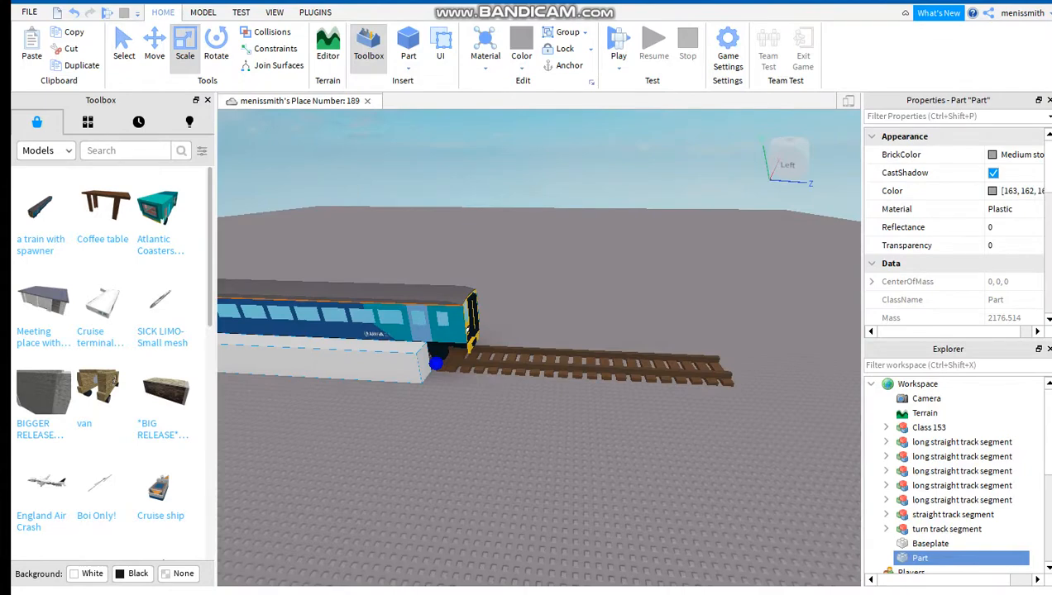
drag(436, 364, 682, 376)
drag(747, 378, 758, 378)
Step: Widen the long block away from the train to form a station platform
right_drag(757, 379, 629, 372)
key(w)
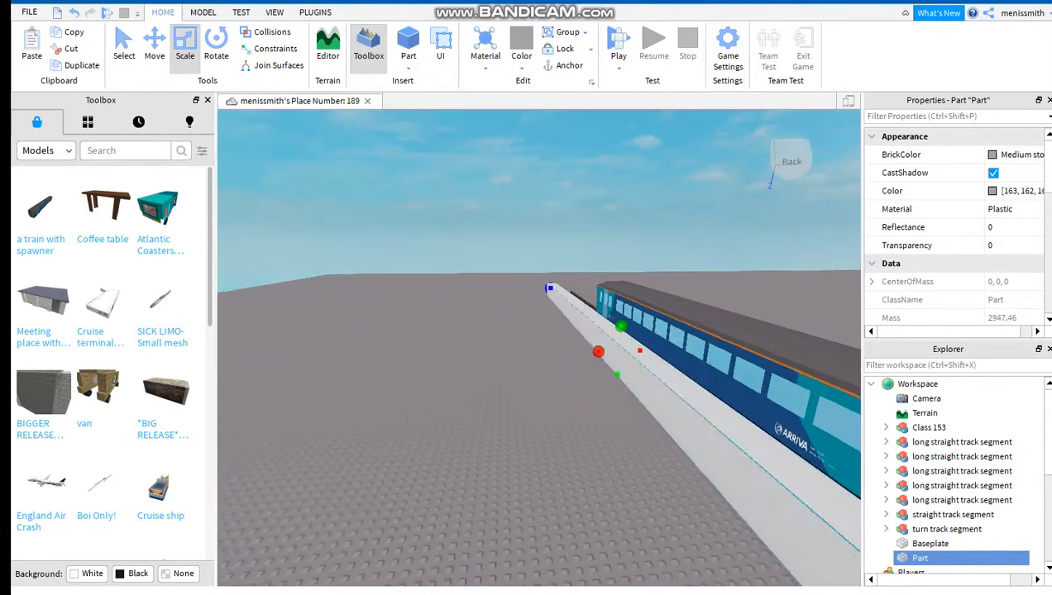
drag(528, 283, 529, 283)
drag(547, 352, 477, 354)
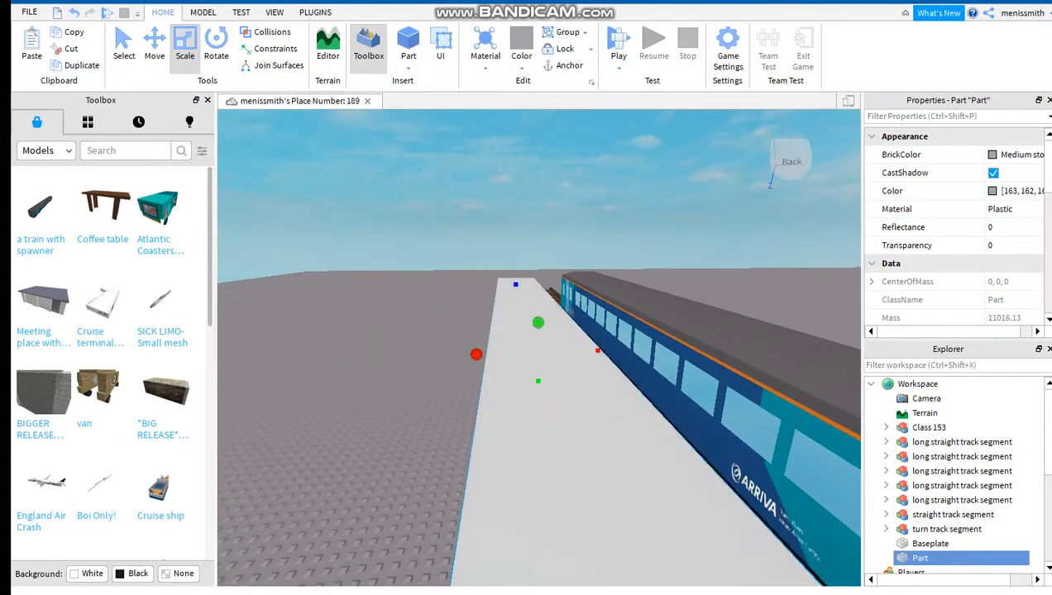
Step: Try Concrete as the platform's material and check its surface up close
click(485, 58)
click(508, 115)
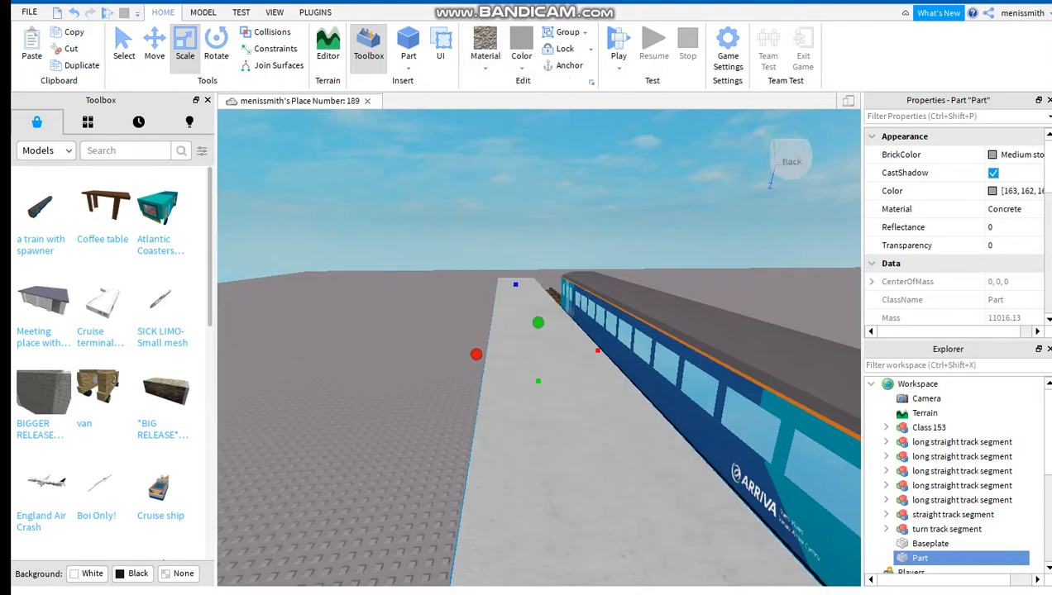
mouse_move(540, 347)
right_down()
mouse_move(529, 413)
mouse_move(607, 326)
mouse_move(554, 373)
mouse_move(521, 352)
right_up()
key(s)
key(w)
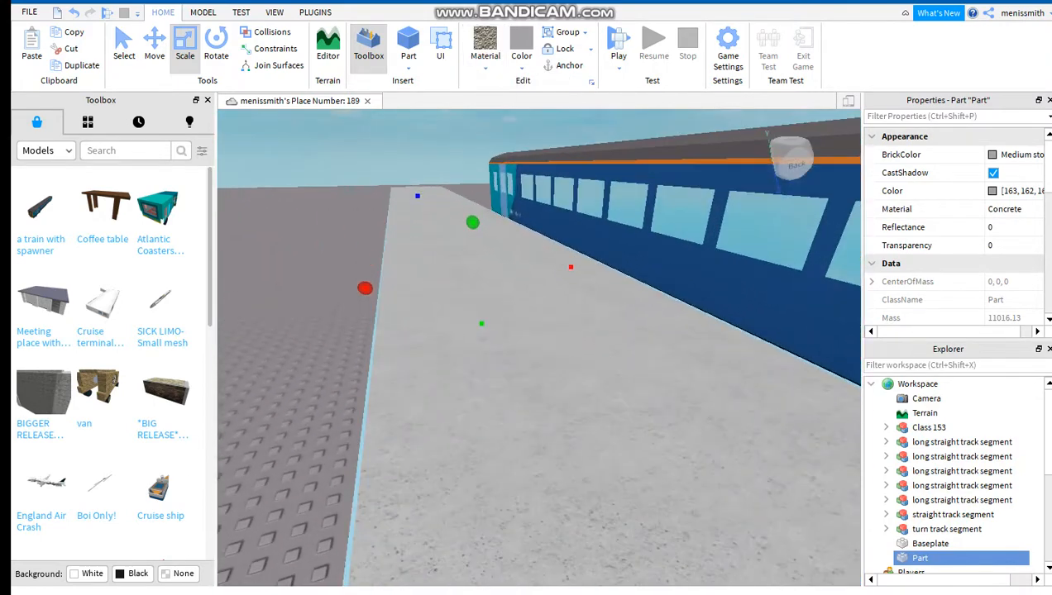
Step: Set the platform's material to Brick and its colour to Persimmon
click(485, 62)
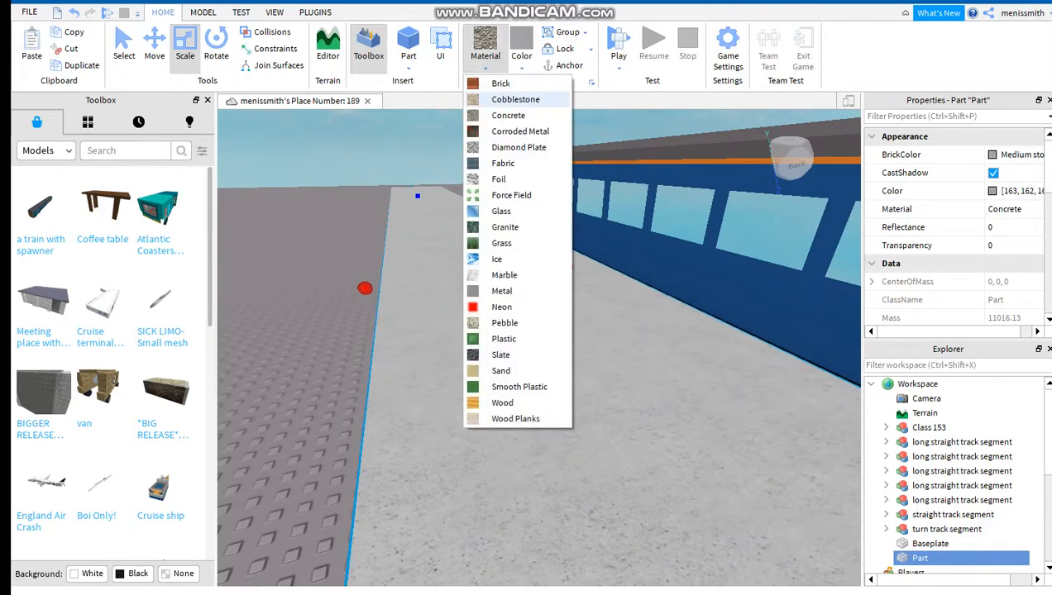
click(501, 83)
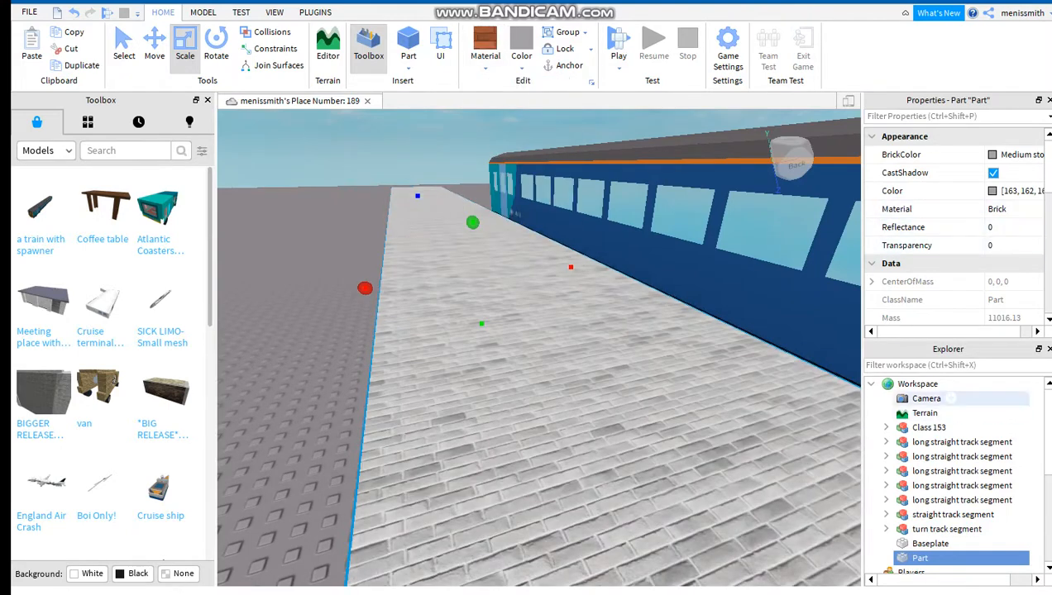
click(521, 60)
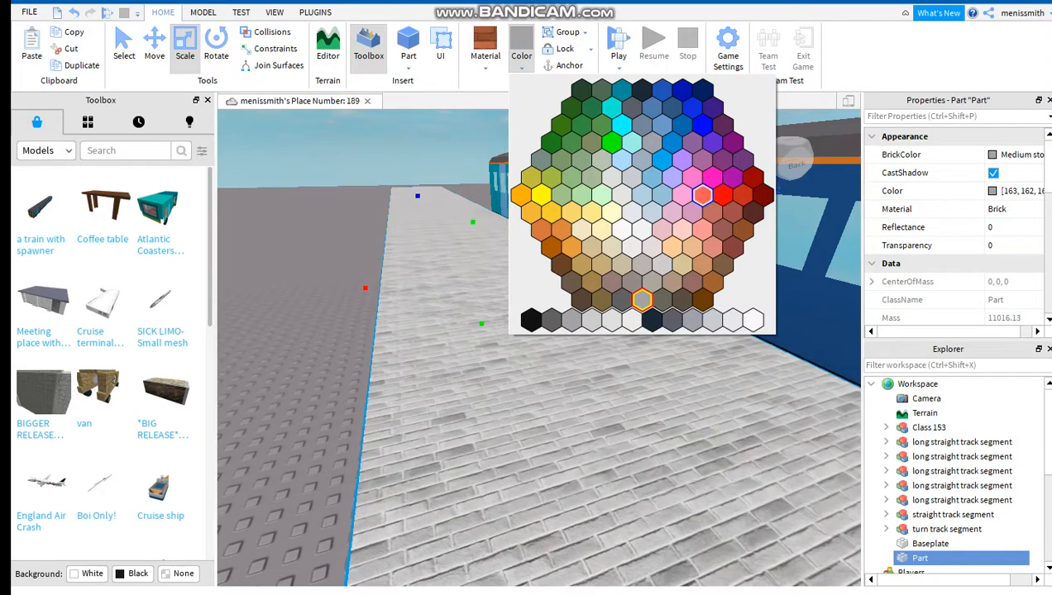
click(702, 195)
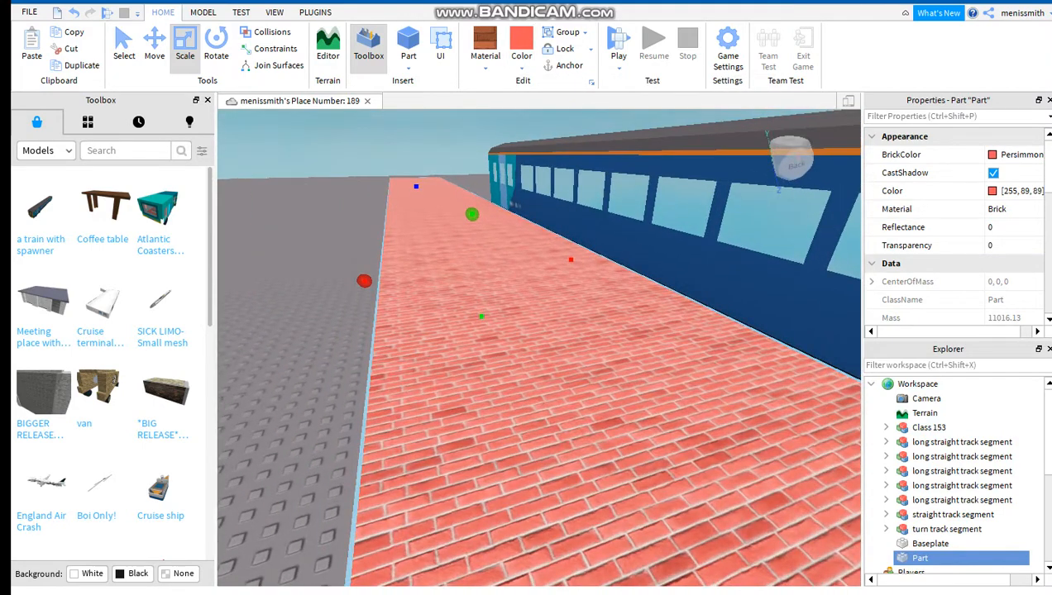
Step: Duplicate the brick platform in place and shrink the copy's height to a thin slab on top
key(ctrl+d)
key(ctrl+z)
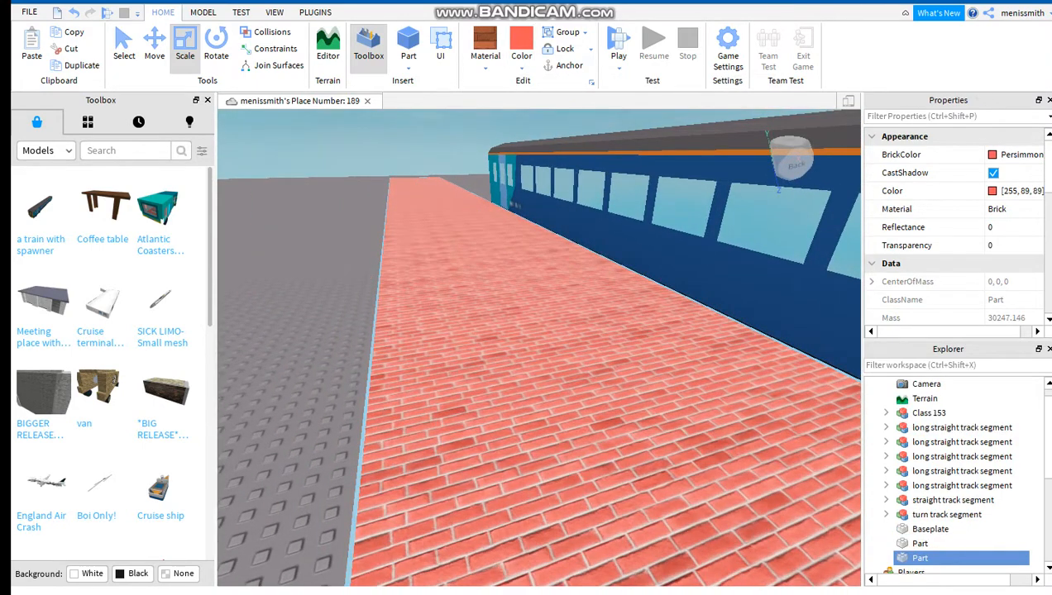
click(537, 372)
key(ctrl+d)
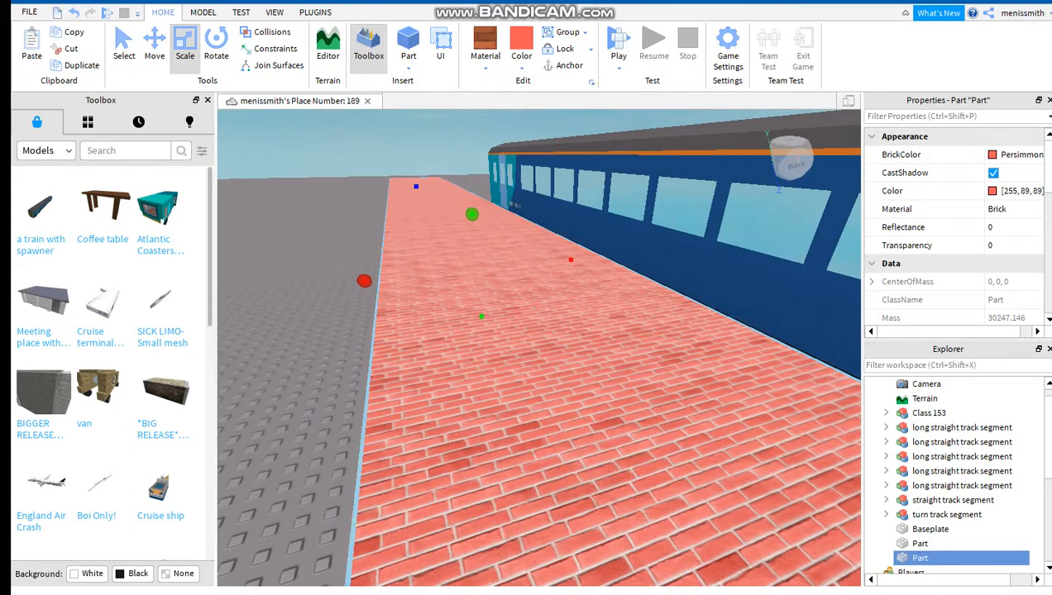
drag(481, 316, 479, 283)
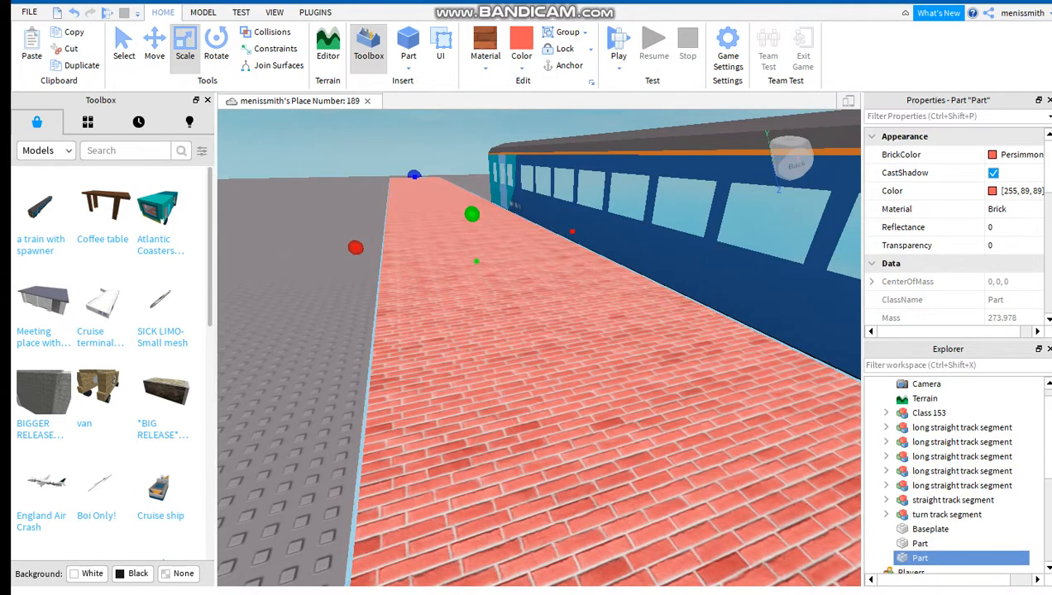
Step: Set the thin top slab's material to Concrete and its colour to Quill grey
click(485, 62)
click(510, 115)
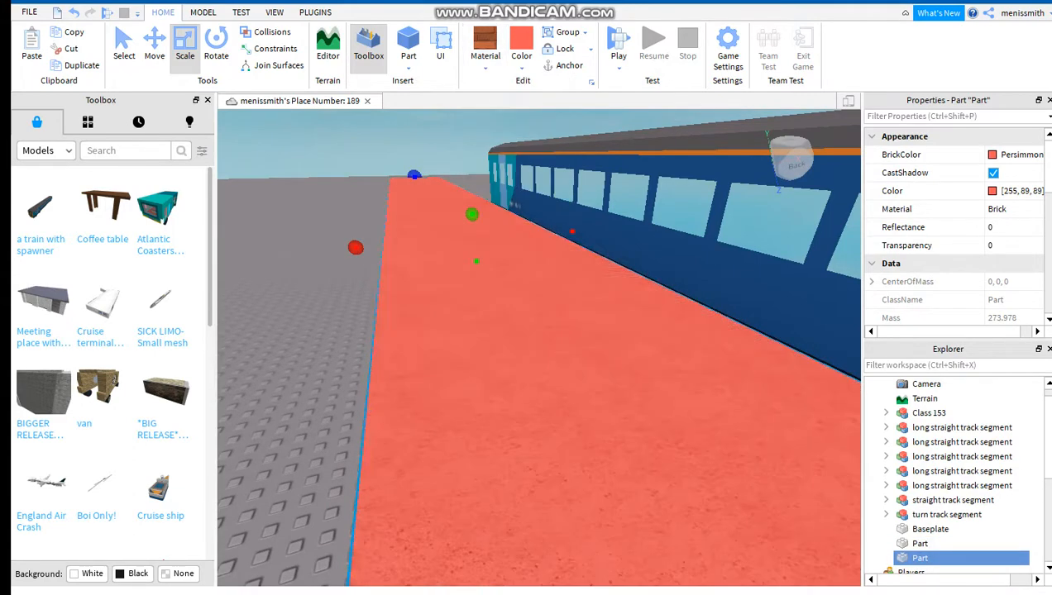
click(521, 66)
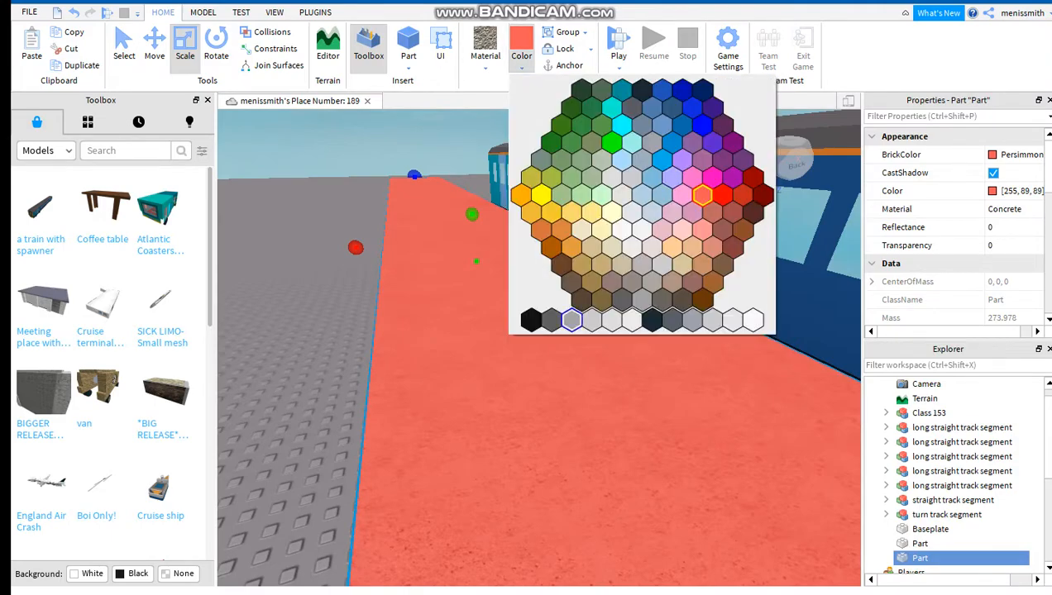
click(612, 320)
Step: Add a block on the concrete platform beside the train and colour it Olive
click(289, 331)
key(w)
right_drag(537, 347, 497, 347)
key(s)
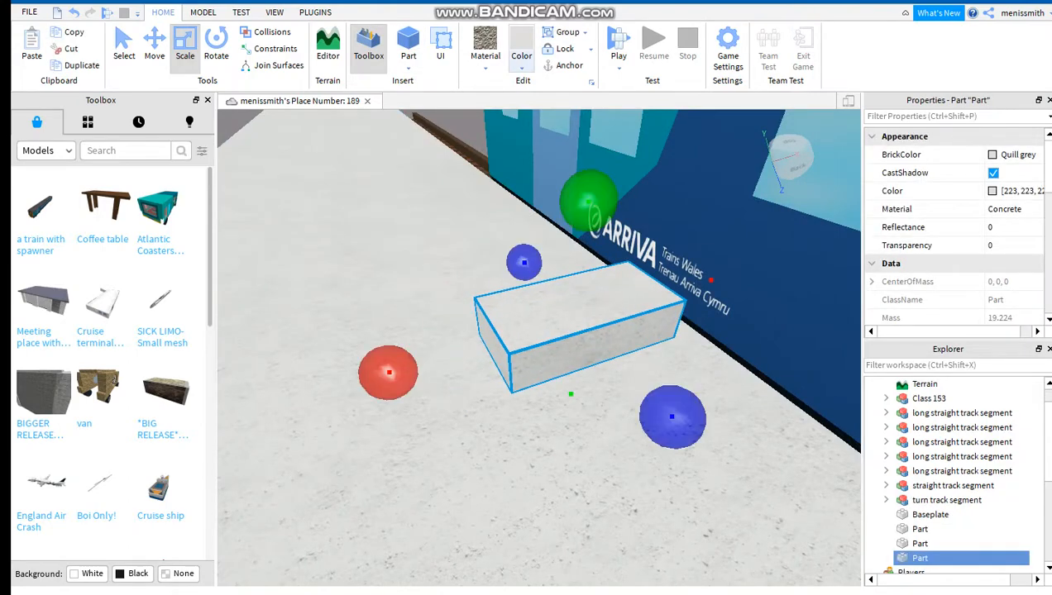
click(521, 49)
click(531, 177)
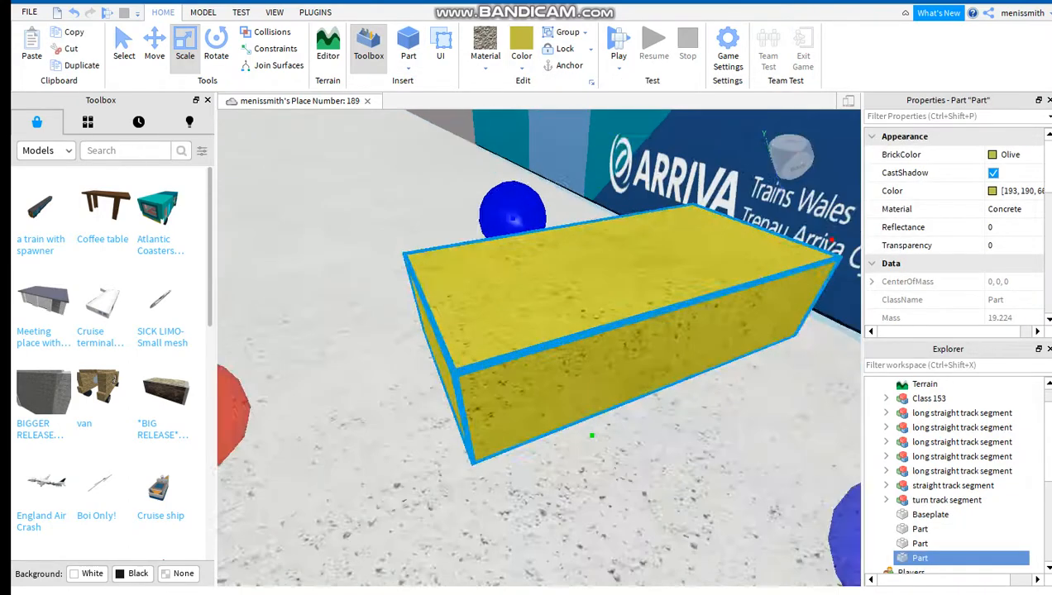
Step: Flatten and narrow the olive block and stretch it toward one end of the platform
drag(606, 176, 597, 239)
drag(383, 380, 445, 366)
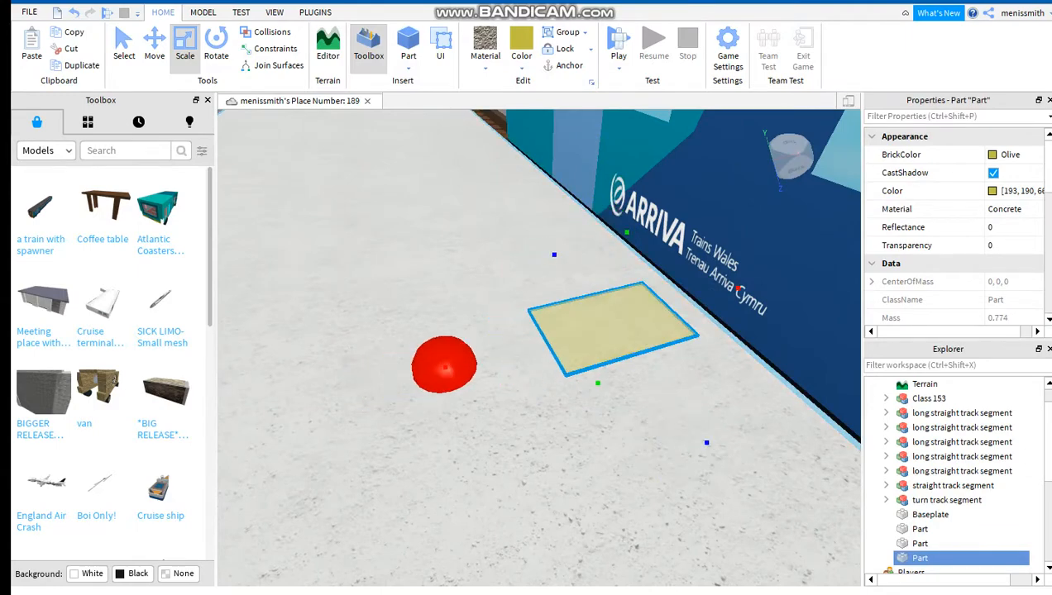
right_drag(529, 342, 521, 284)
drag(520, 285, 469, 411)
Step: Extend the olive strip to the platform's other end to form a line along the train side
right_drag(469, 411, 662, 397)
key(w)
drag(604, 403, 486, 464)
right_click(471, 437)
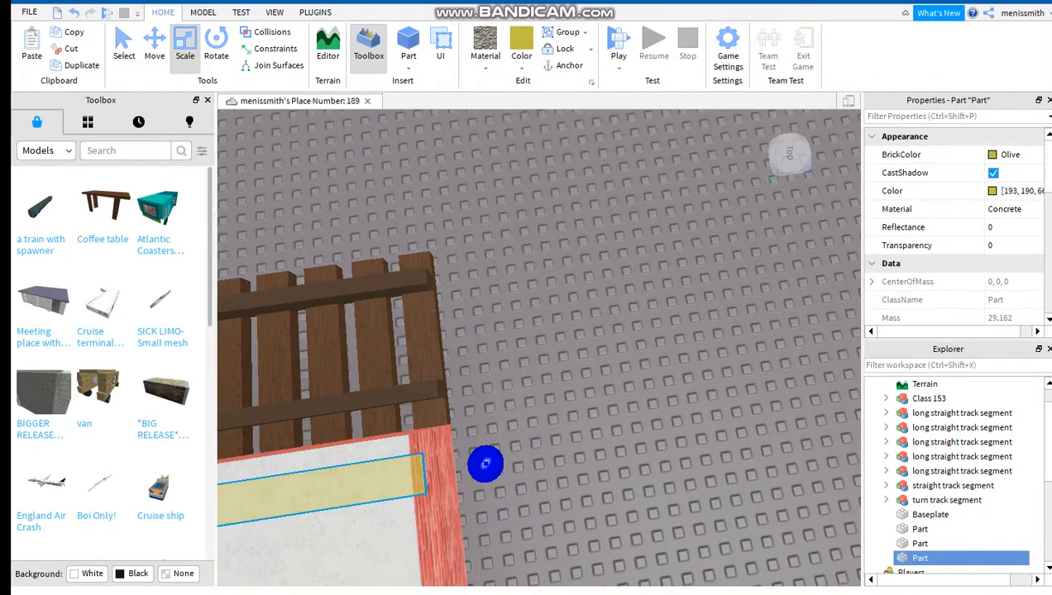
right_drag(539, 397, 539, 285)
click(703, 463)
right_drag(703, 463, 709, 434)
key(w)
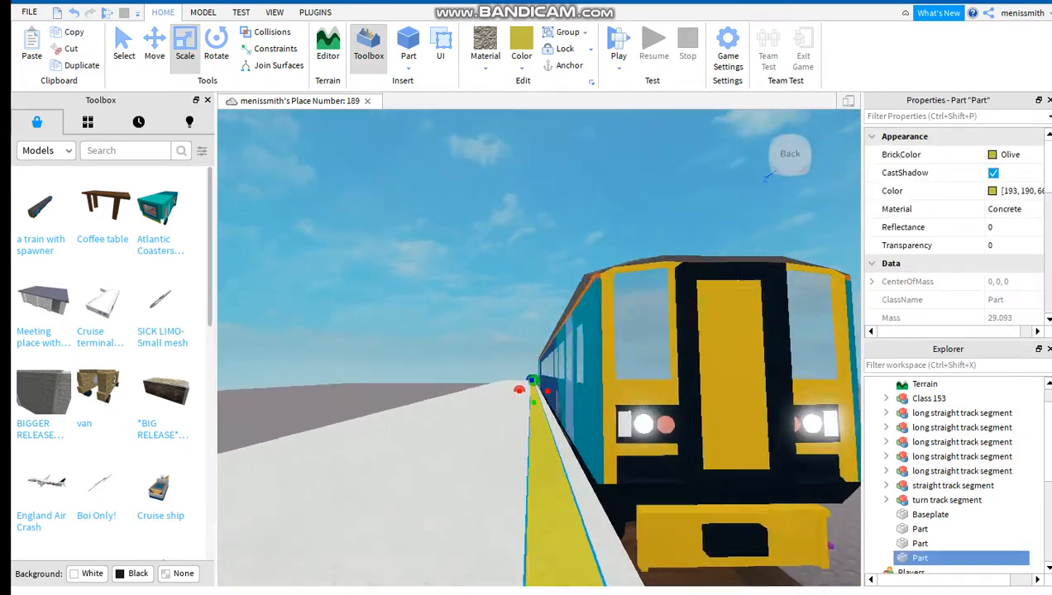
click(154, 48)
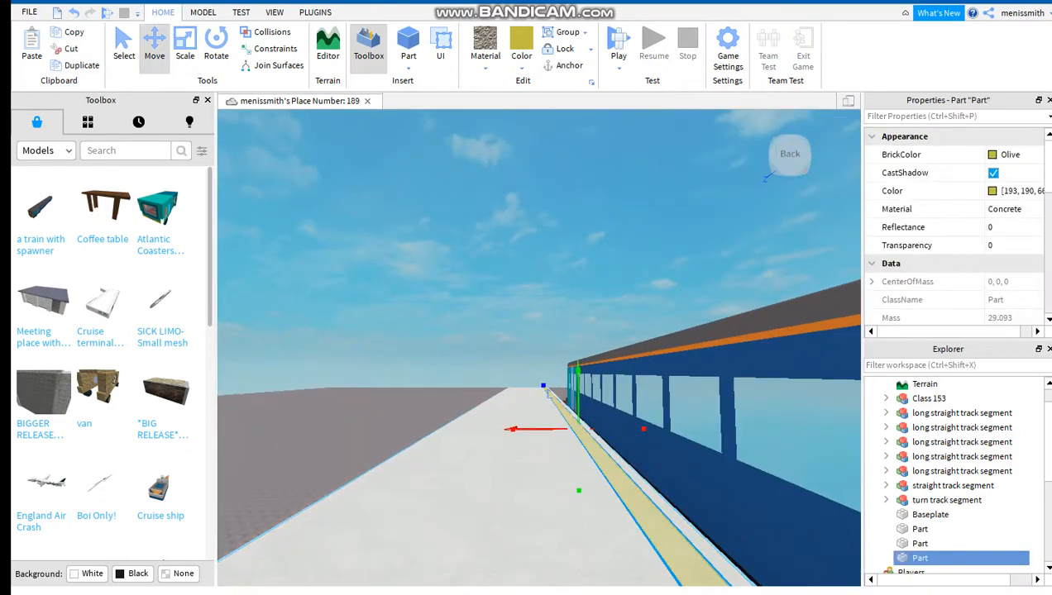
click(546, 392)
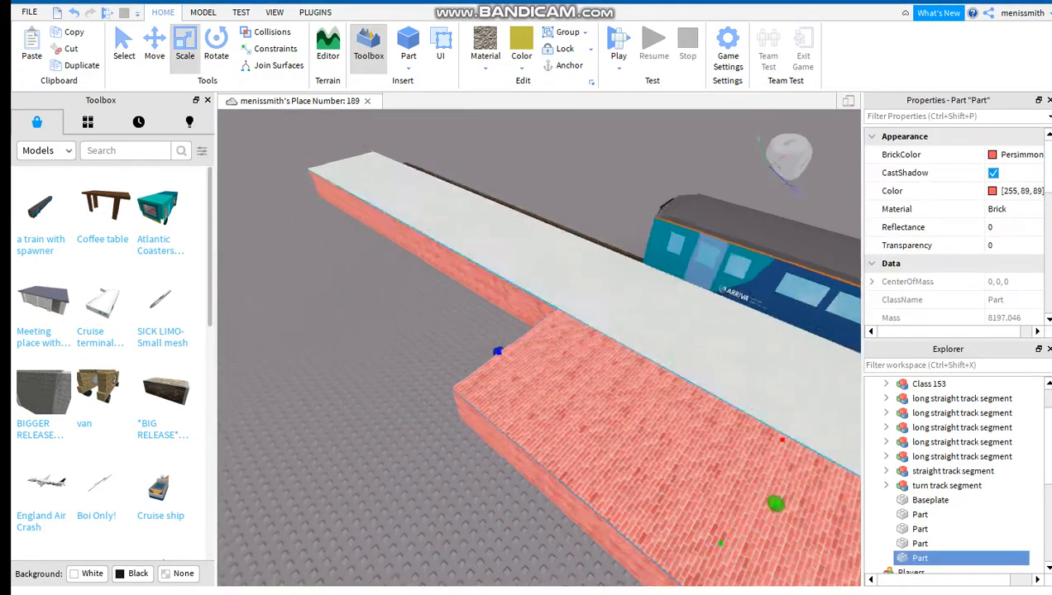
Step: Add a new block on the brick extension behind the concrete platform
scroll(537, 348, up, 5)
scroll(496, 314, down, 5)
click(446, 293)
right_drag(537, 331, 413, 339)
scroll(496, 331, down, 3)
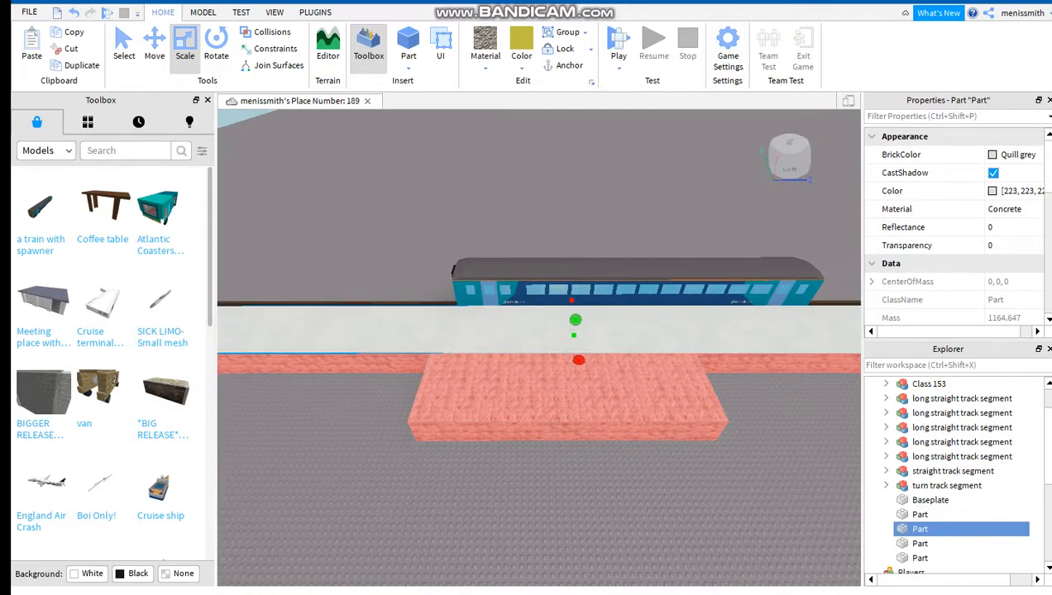
click(496, 215)
right_drag(496, 315, 546, 339)
scroll(497, 331, up, 5)
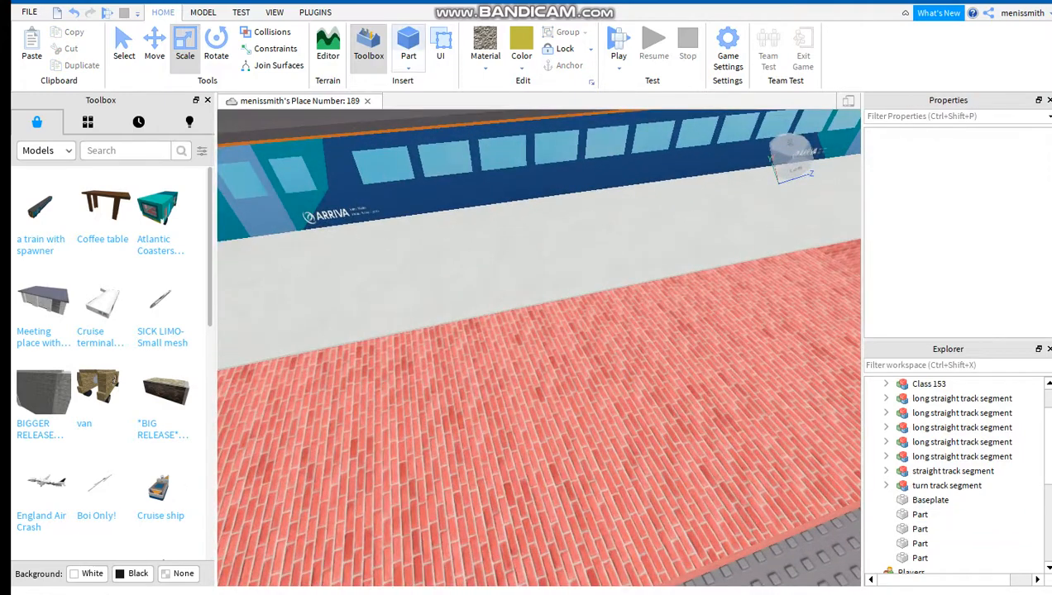
drag(541, 340, 538, 323)
scroll(496, 314, up, 3)
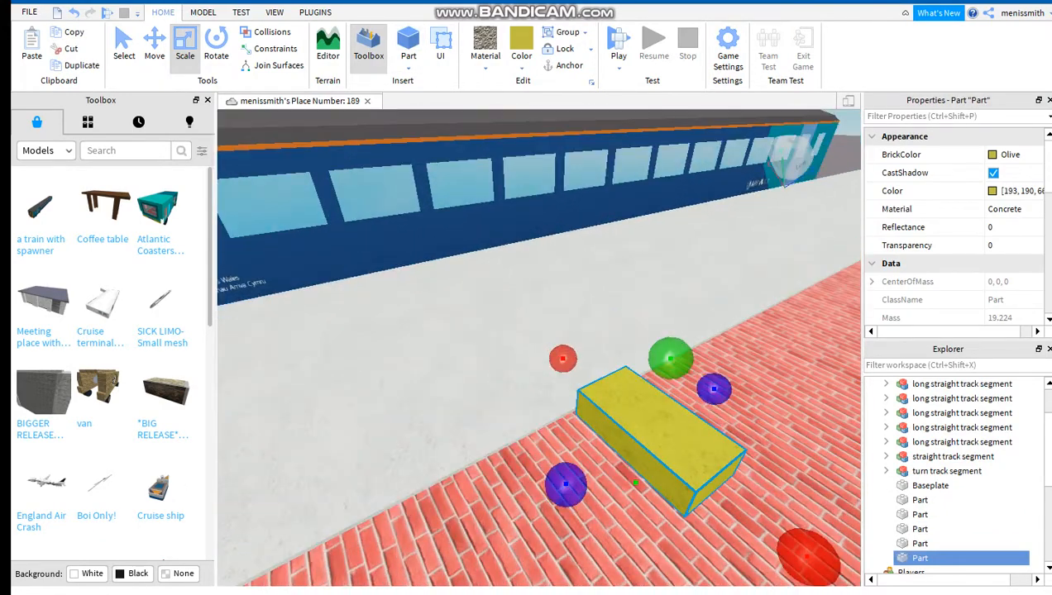
Step: Set the new block's material to Fabric and its colour to Cyan
click(485, 58)
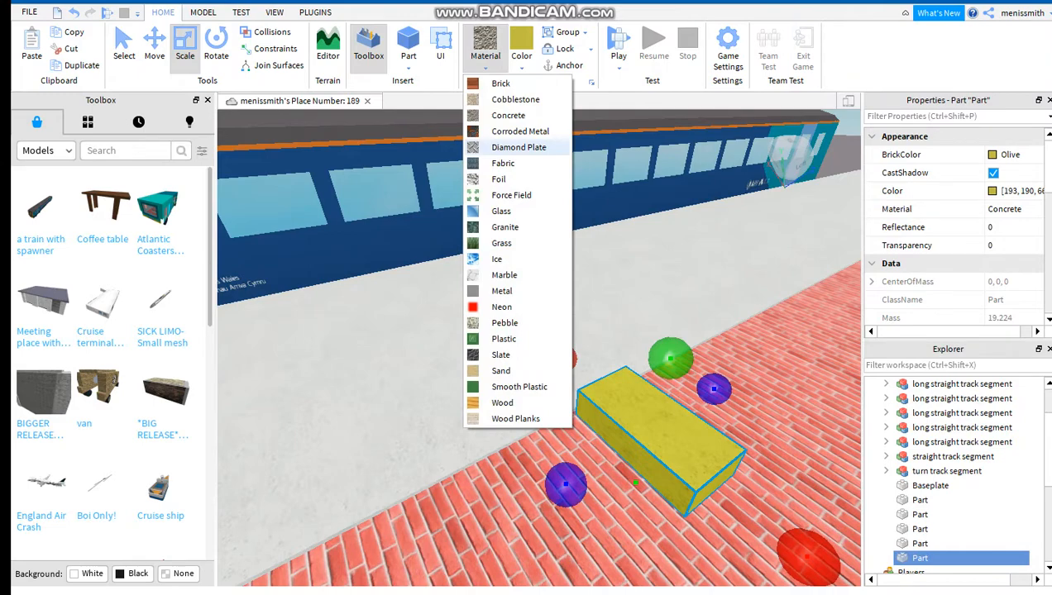
click(503, 163)
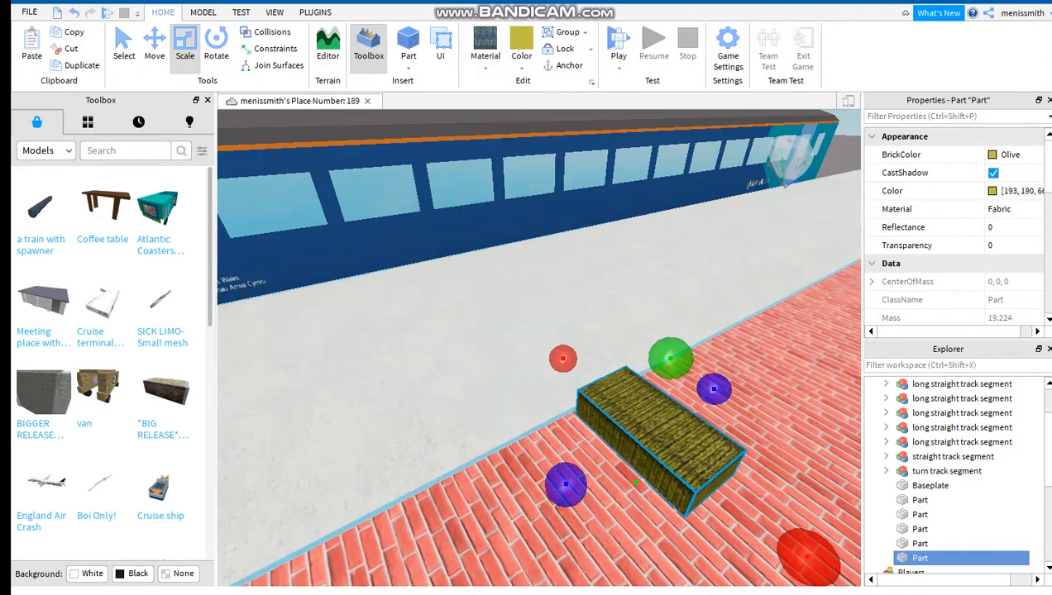
right_drag(529, 248, 529, 207)
click(521, 55)
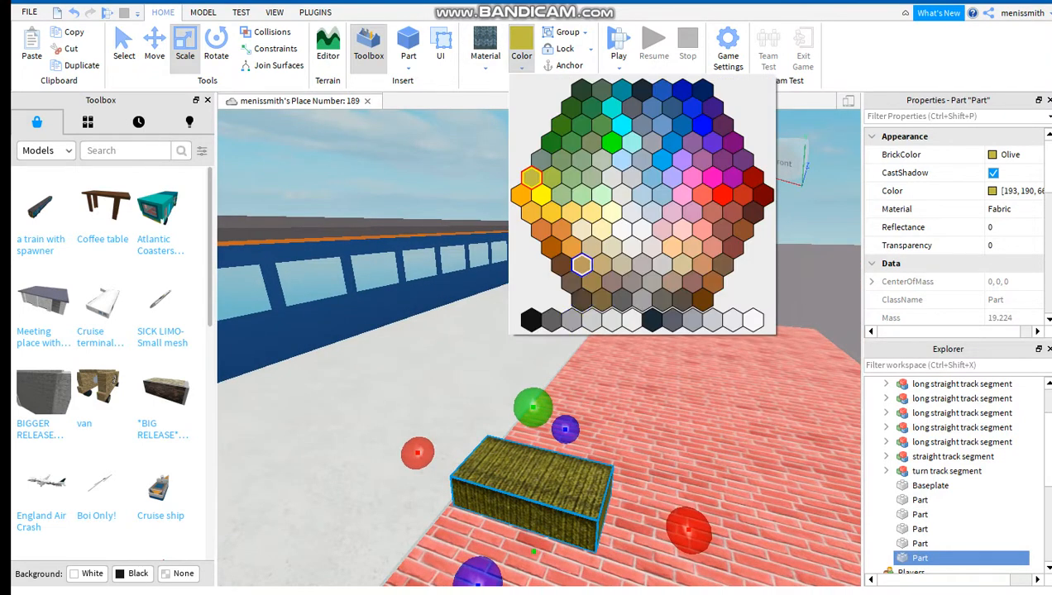
click(663, 160)
Step: Flatten the cyan fabric block and stretch it to one end of the brick extension
right_drag(579, 248, 579, 306)
scroll(545, 289, up, 3)
drag(547, 239, 549, 299)
right_drag(548, 299, 446, 299)
key(d)
drag(521, 291, 676, 350)
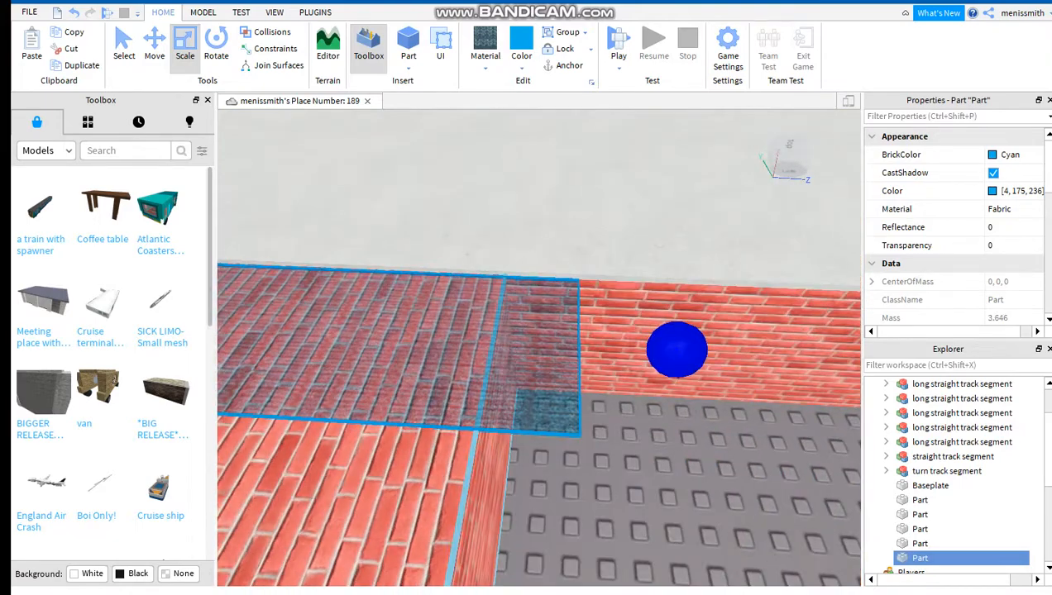
Step: Fit the fabric strip's side to the concrete platform's edge and stretch it to the extension's opposite end
right_drag(585, 344, 496, 306)
scroll(537, 314, up, 2)
drag(638, 279, 642, 282)
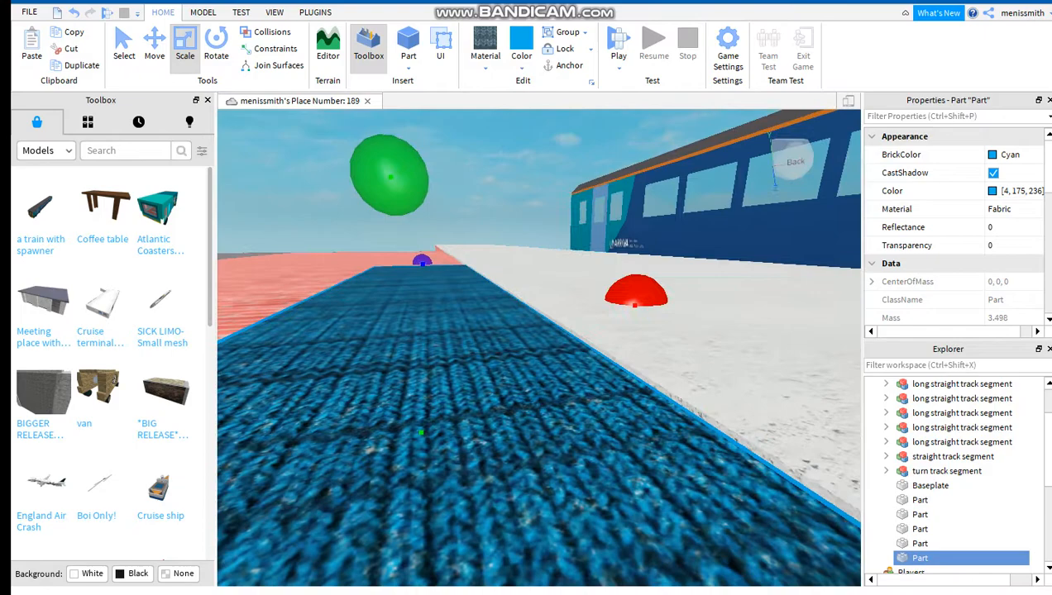
right_drag(637, 289, 744, 331)
scroll(539, 348, down, 3)
right_drag(579, 364, 549, 364)
drag(546, 369, 501, 332)
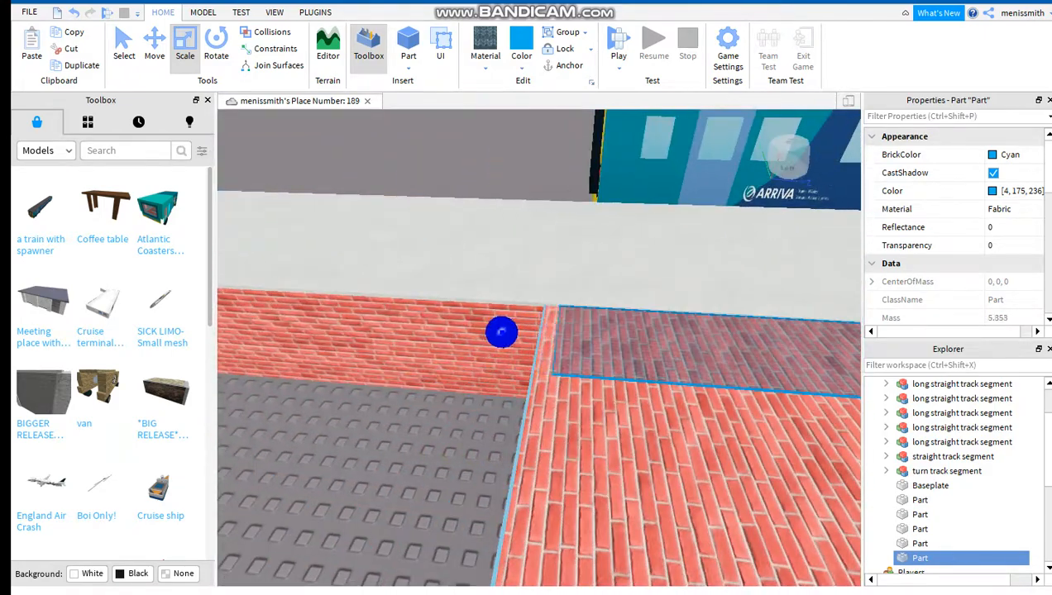
Step: Widen the fabric strip outward to cover the brick extension as a floor
right_drag(488, 333, 620, 289)
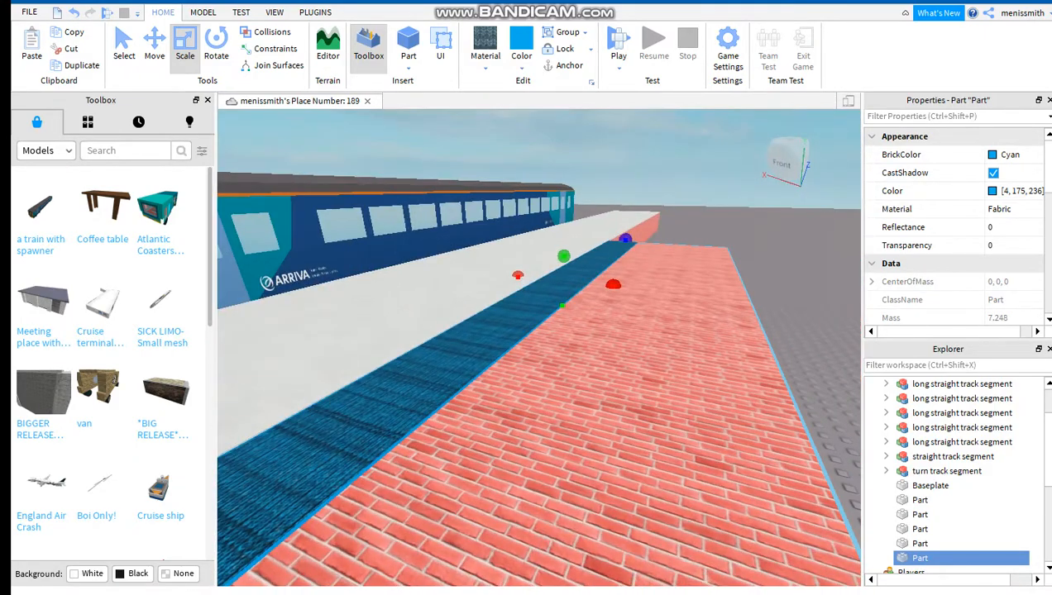
drag(620, 284, 621, 286)
right_drag(621, 286, 653, 322)
drag(645, 205, 655, 204)
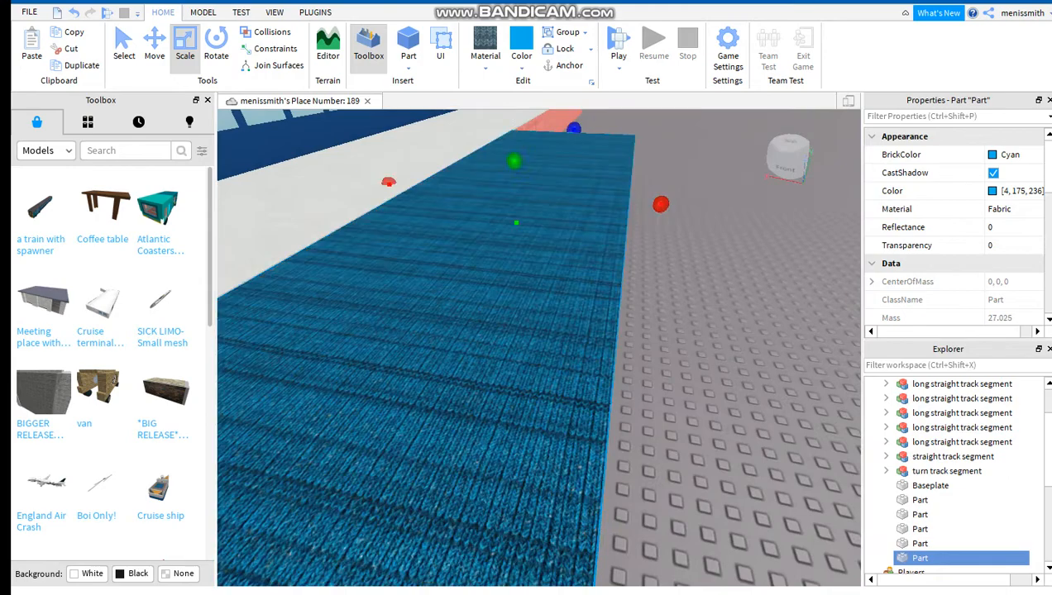
click(703, 239)
Step: Duplicate the long brick platform and shrink the copy to a short piece near the fabric floor's corner
right_drag(703, 240, 699, 157)
key(w)
right_drag(539, 348, 475, 397)
right_drag(539, 347, 583, 273)
click(600, 327)
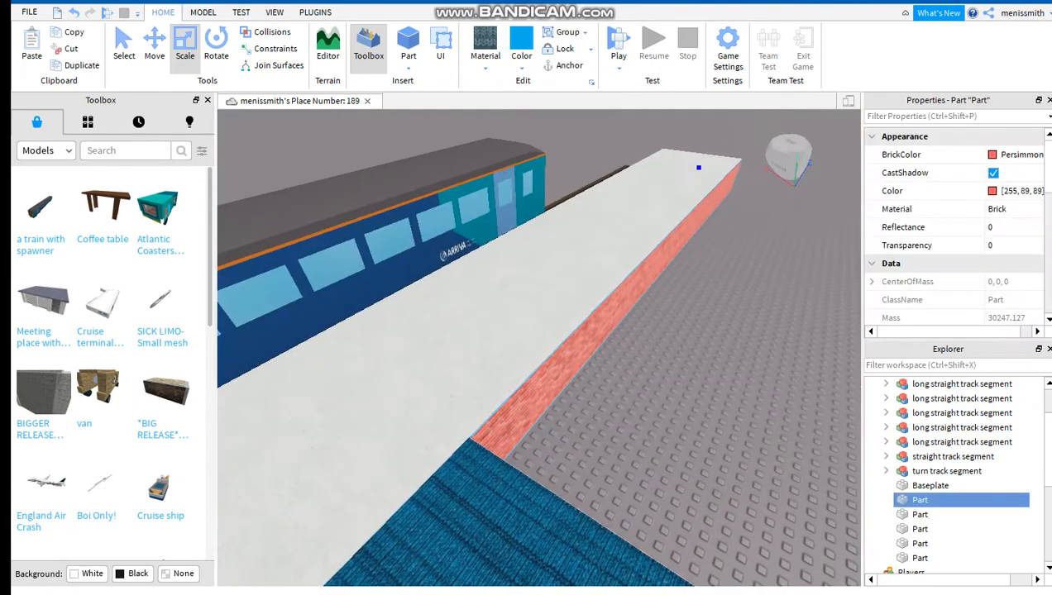
key(ctrl+d)
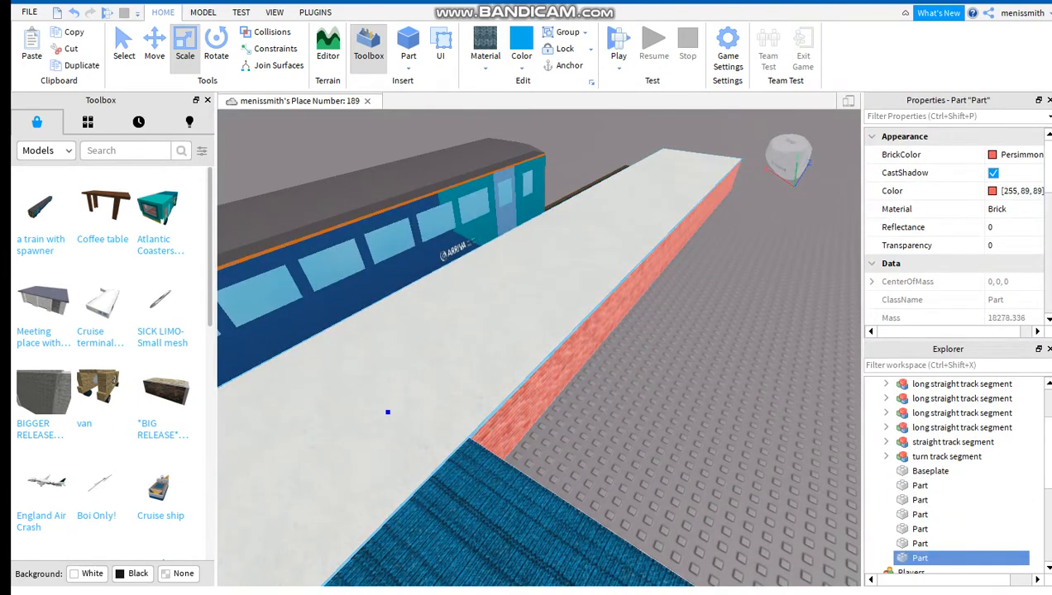
right_drag(540, 348, 331, 301)
drag(360, 251, 744, 513)
right_drag(539, 347, 703, 463)
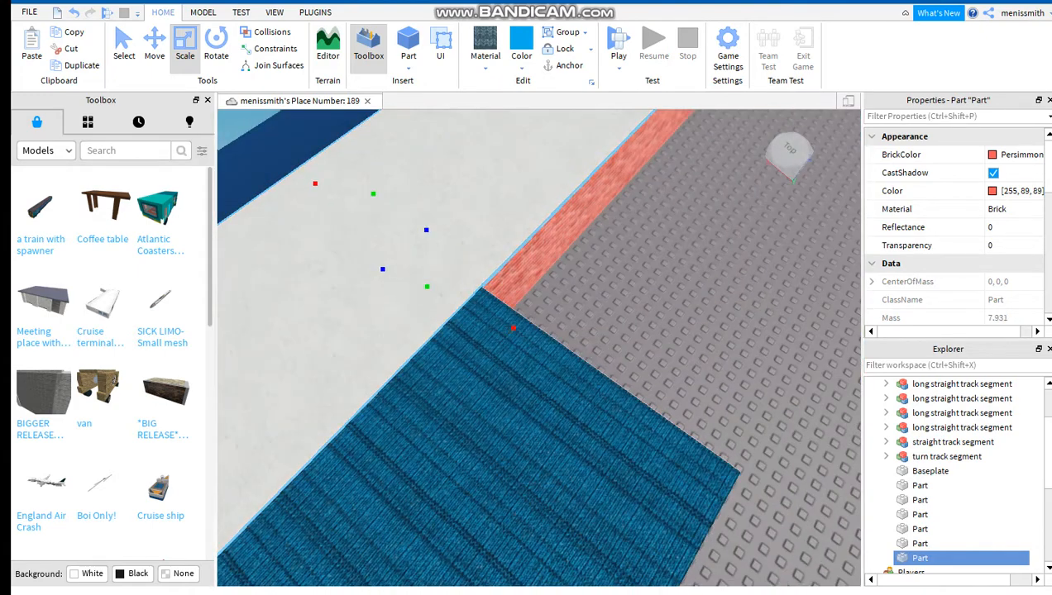
Step: Thin the brick copy at the floor's corner and stretch it across the end of the fabric floor
drag(373, 194, 344, 138)
right_drag(344, 139, 503, 120)
drag(384, 255, 594, 315)
scroll(594, 314, up, 2)
right_drag(593, 314, 653, 311)
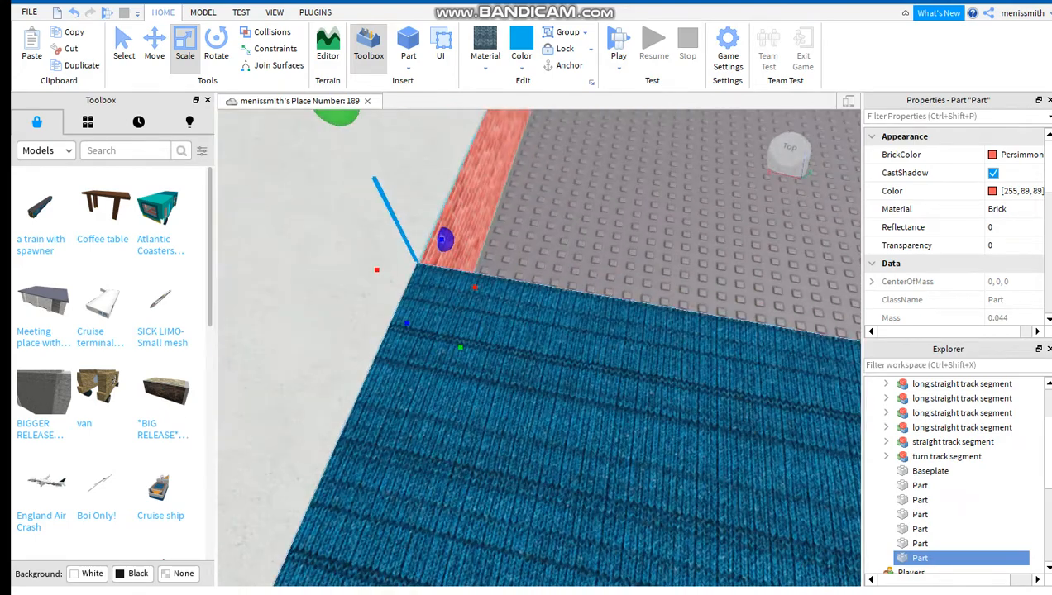
drag(476, 288, 744, 331)
right_drag(745, 331, 827, 330)
drag(544, 269, 657, 261)
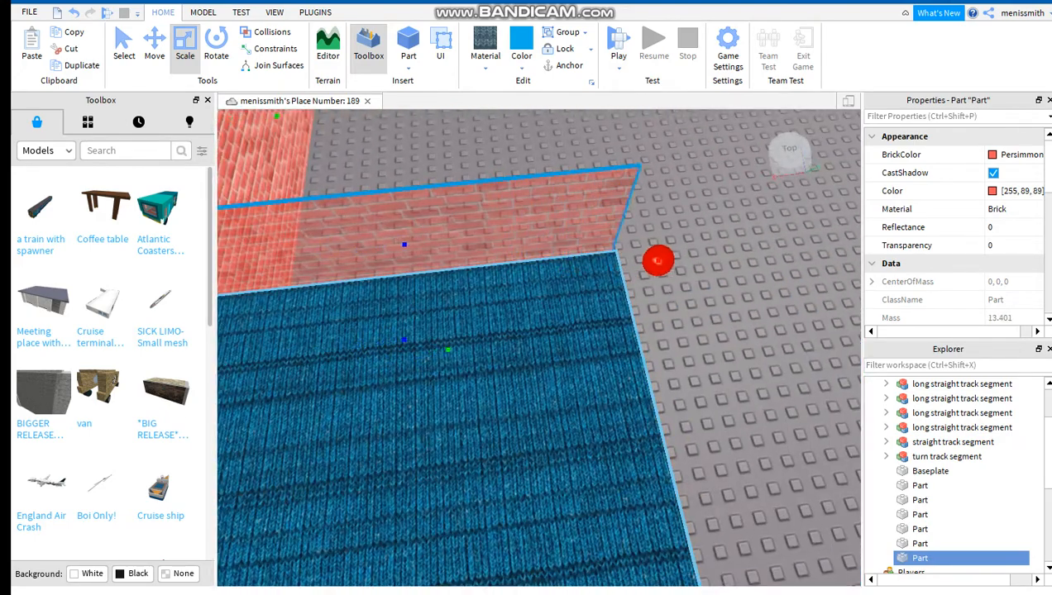
Step: Raise the brick piece into a tall end wall and trim its width to the fabric floor
right_drag(662, 261, 565, 208)
drag(538, 244, 529, 177)
right_drag(530, 178, 518, 132)
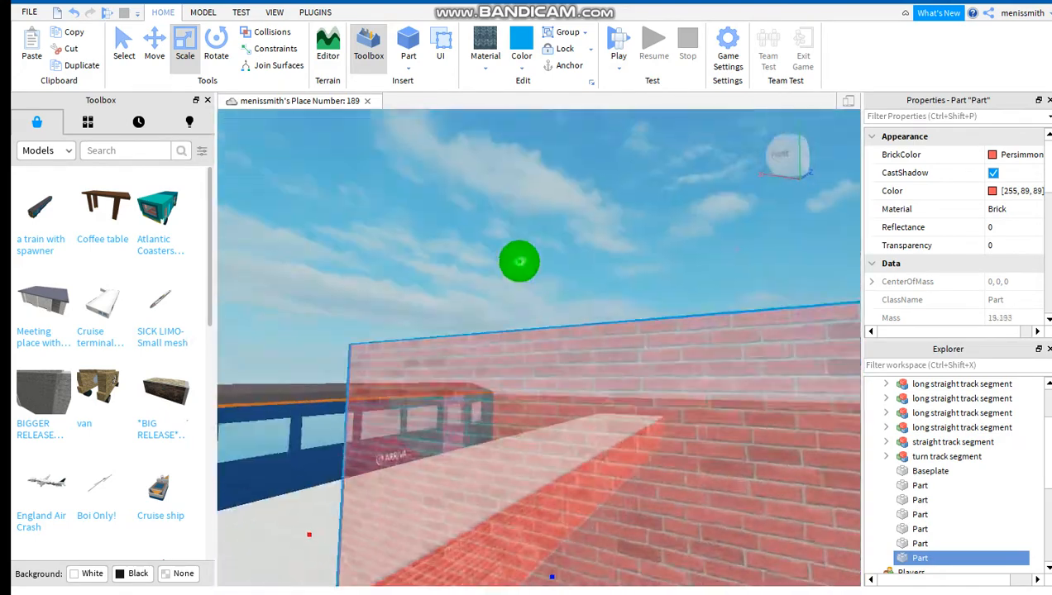
drag(518, 263, 513, 165)
right_drag(513, 165, 513, 132)
drag(514, 251, 514, 198)
right_drag(513, 199, 546, 331)
scroll(513, 331, down, 3)
scroll(541, 372, up, 4)
drag(695, 410, 689, 409)
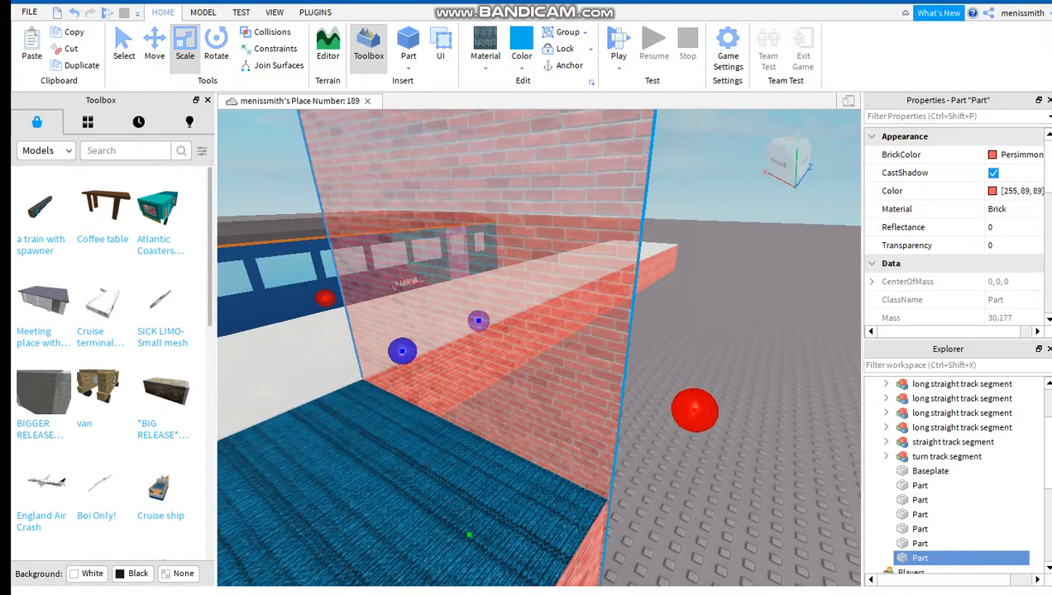
Step: Duplicate the brick end wall and move the copy to the opposite end of the fabric floor
scroll(689, 409, down, 4)
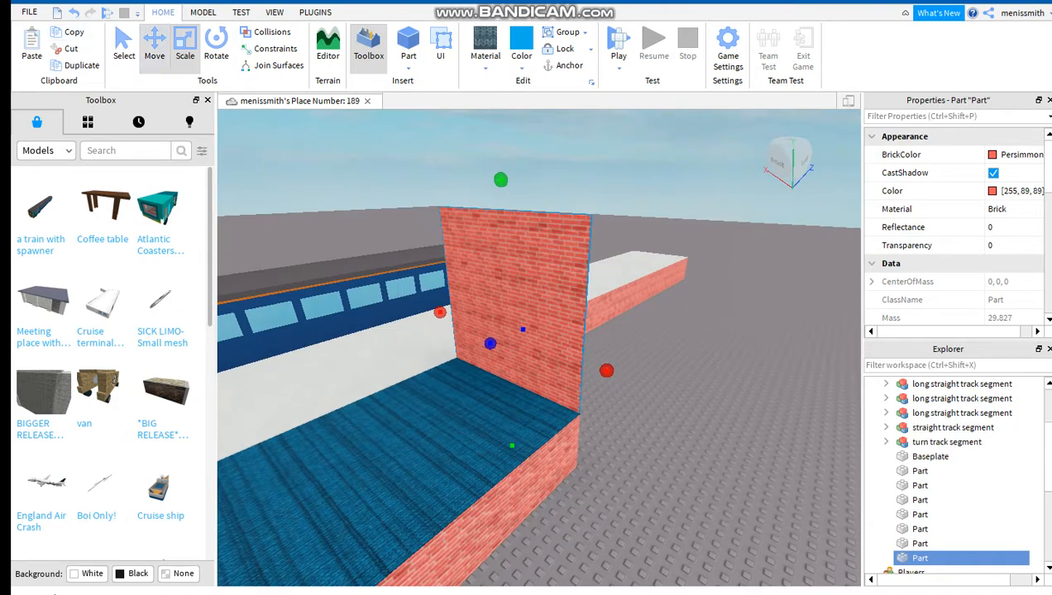
drag(460, 356, 479, 378)
right_drag(479, 356, 479, 379)
drag(479, 379, 476, 252)
right_drag(479, 379, 477, 251)
mouse_move(476, 252)
mouse_down()
mouse_move(451, 241)
mouse_move(461, 242)
mouse_up()
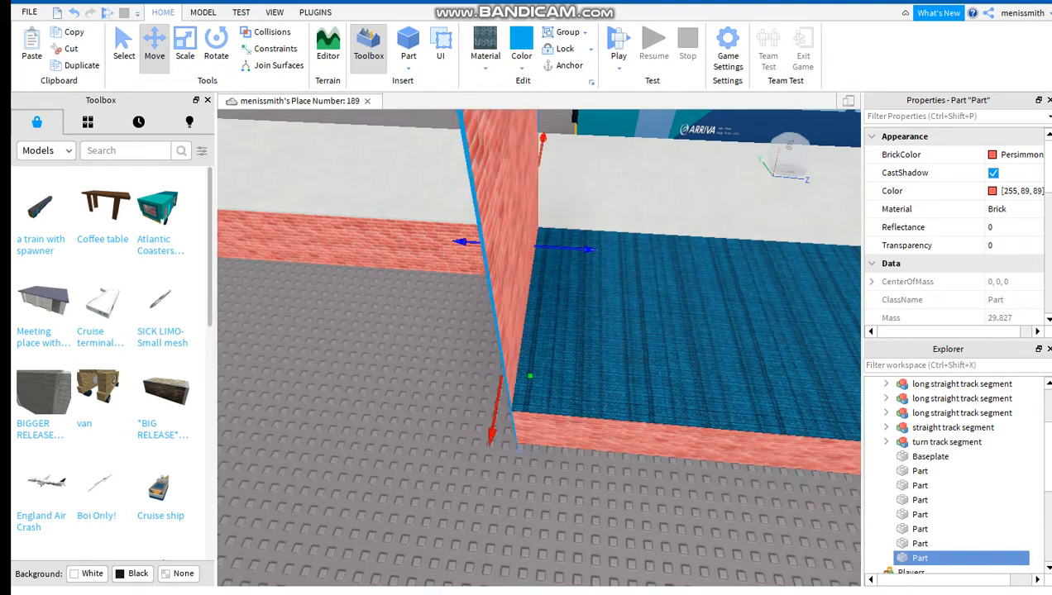
key(a)
click(430, 314)
scroll(430, 314, up, 2)
right_drag(430, 314, 529, 248)
scroll(381, 294, down, 3)
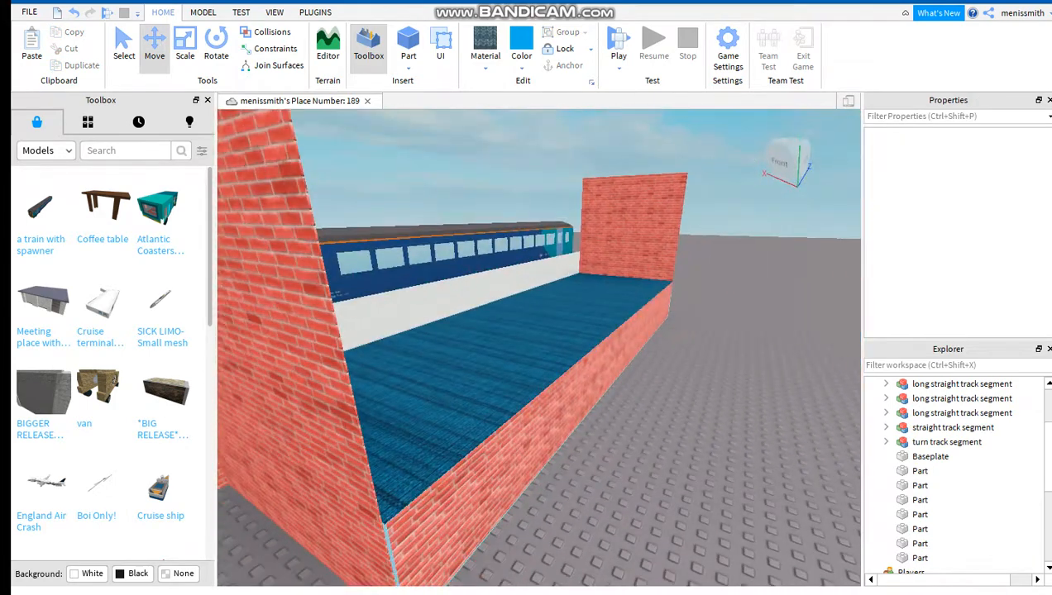
Step: Widen the brick base and the fabric floor outward, away from the platform
click(492, 463)
key(ctrl+3)
drag(641, 356, 725, 371)
click(732, 371)
click(621, 310)
drag(644, 325, 734, 341)
click(746, 343)
Step: Widen the brick end wall outward toward the fabric floor's outer edge
right_drag(746, 343, 726, 305)
scroll(745, 345, up, 3)
click(738, 345)
scroll(737, 345, up, 2)
right_drag(737, 345, 793, 364)
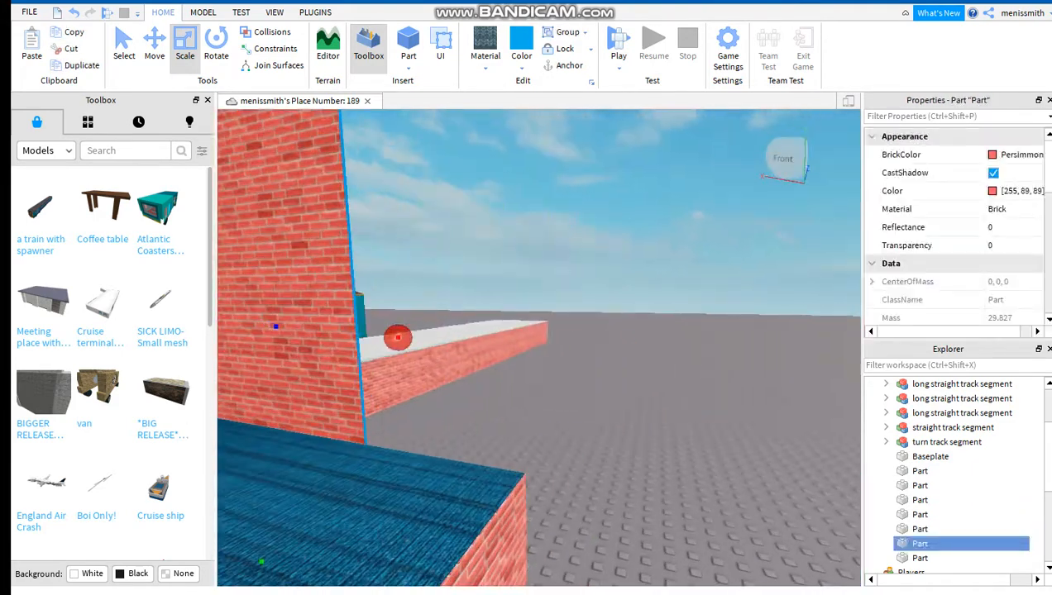
drag(397, 337, 585, 346)
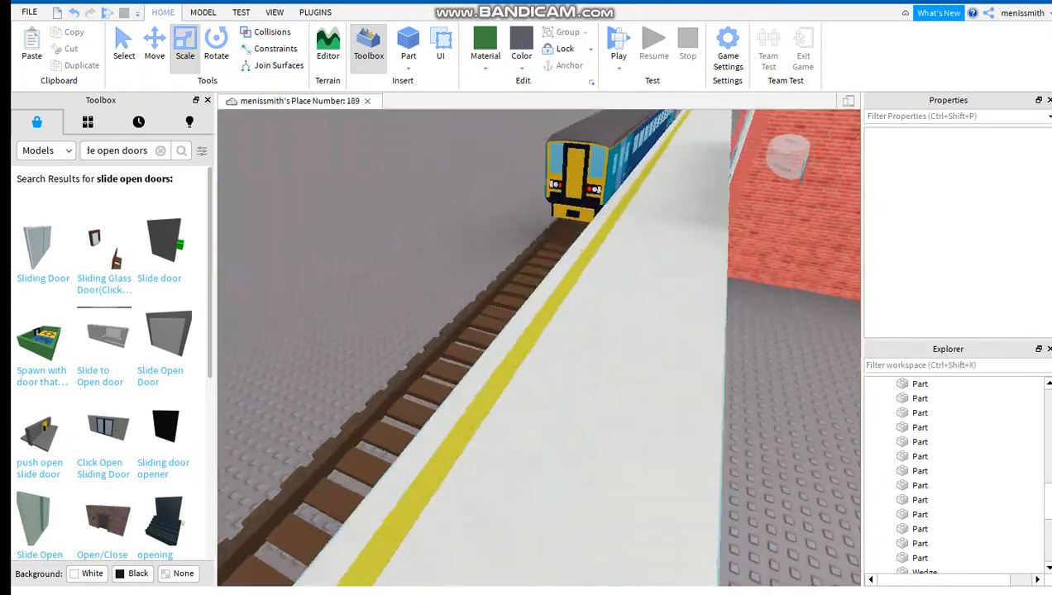
Step: Duplicate a long straight track segment and move the copy across the platform to the ground beside the brick building
click(467, 331)
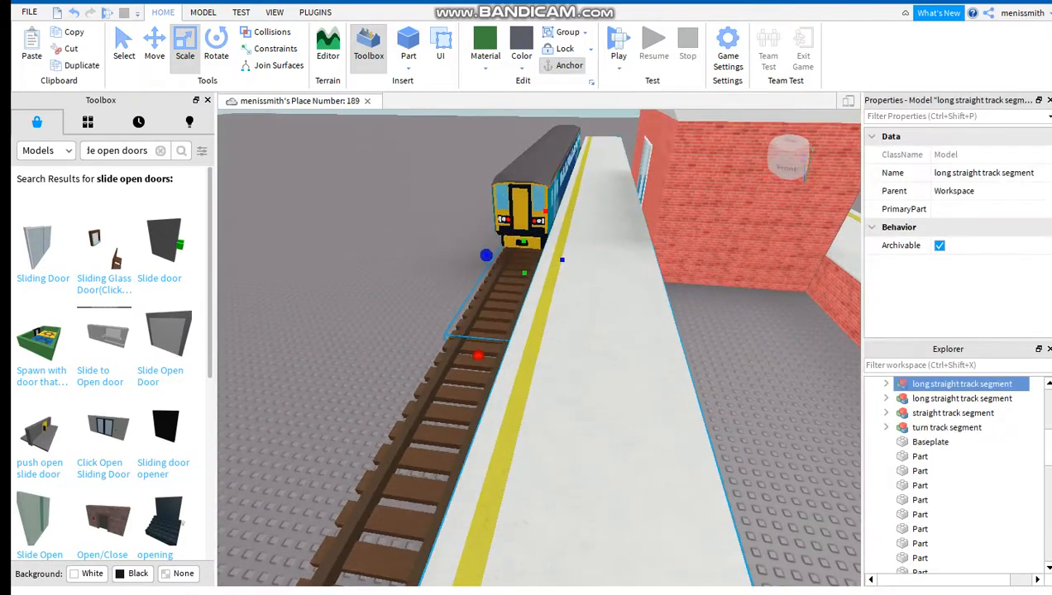
key(ctrl+d)
key(ctrl+2)
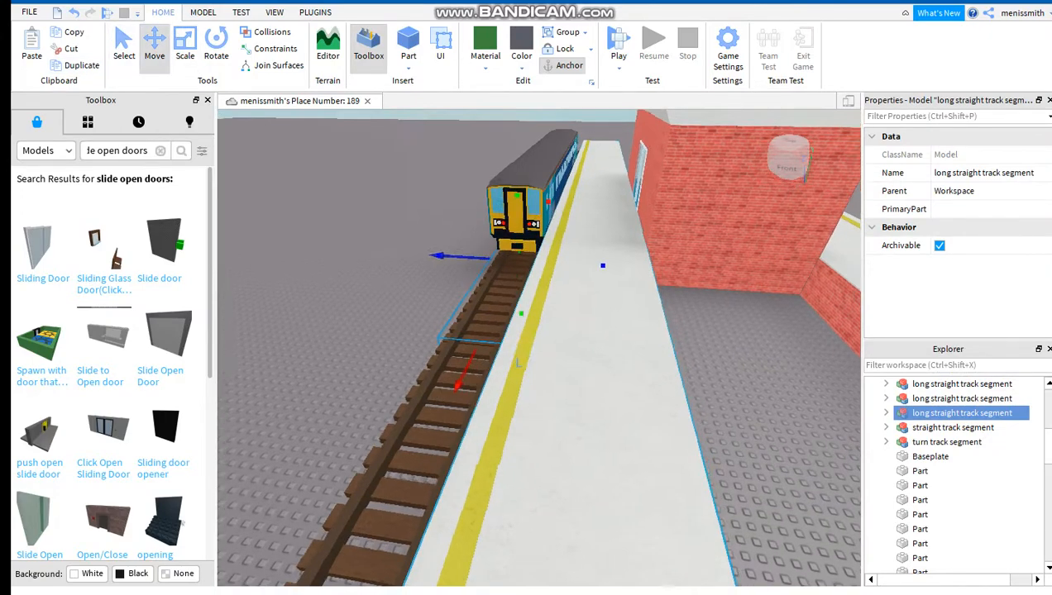
key(d)
drag(512, 321, 605, 323)
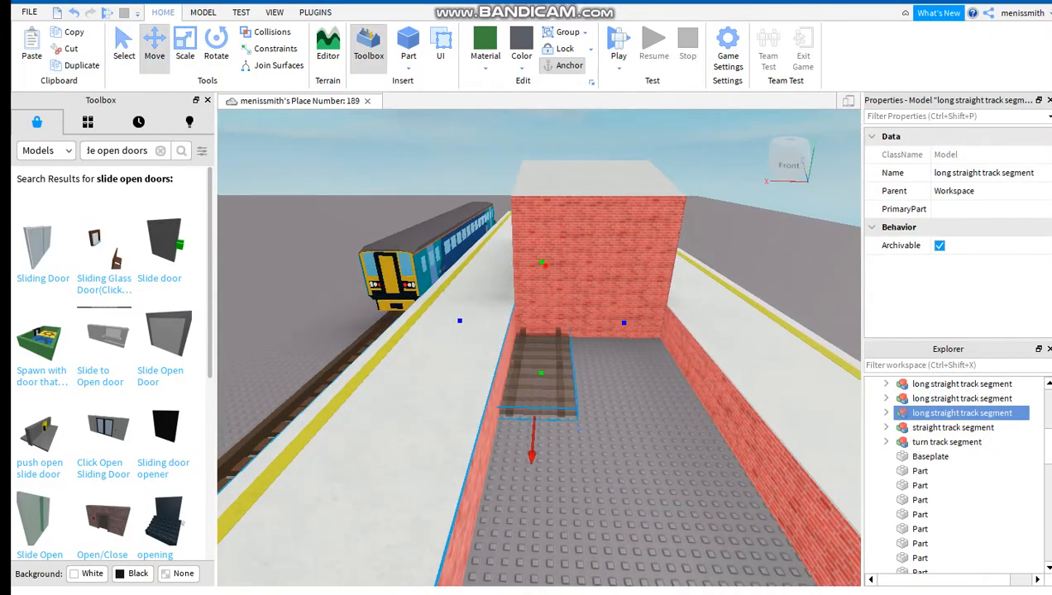
Step: Fit the copied track segment against the brick end wall, then duplicate it to extend the track along the platform
key(a)
right_drag(540, 347, 546, 240)
key(w)
key(f)
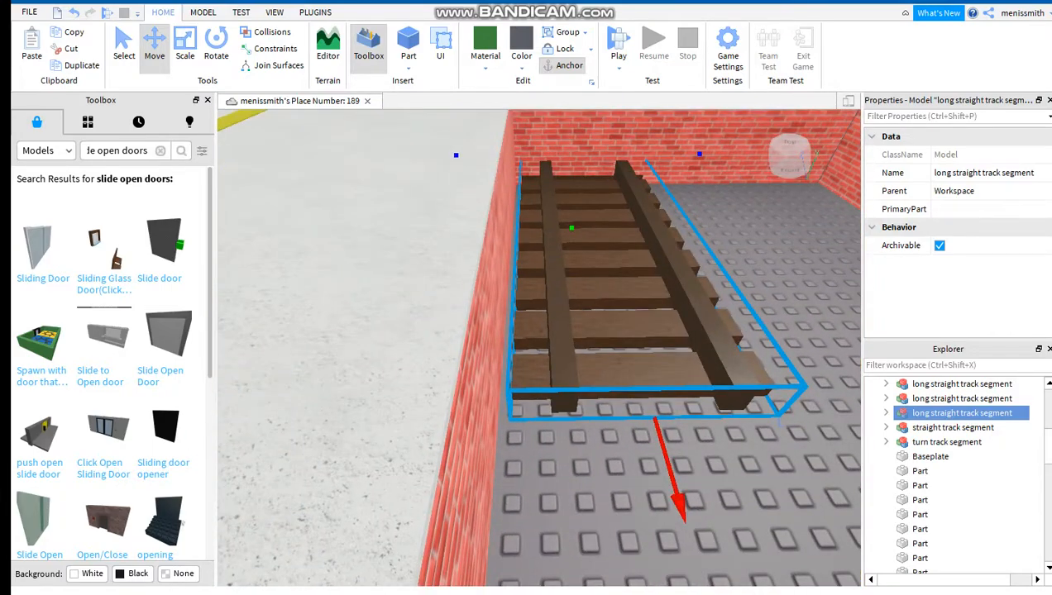
right_drag(537, 348, 414, 331)
right_drag(538, 348, 413, 397)
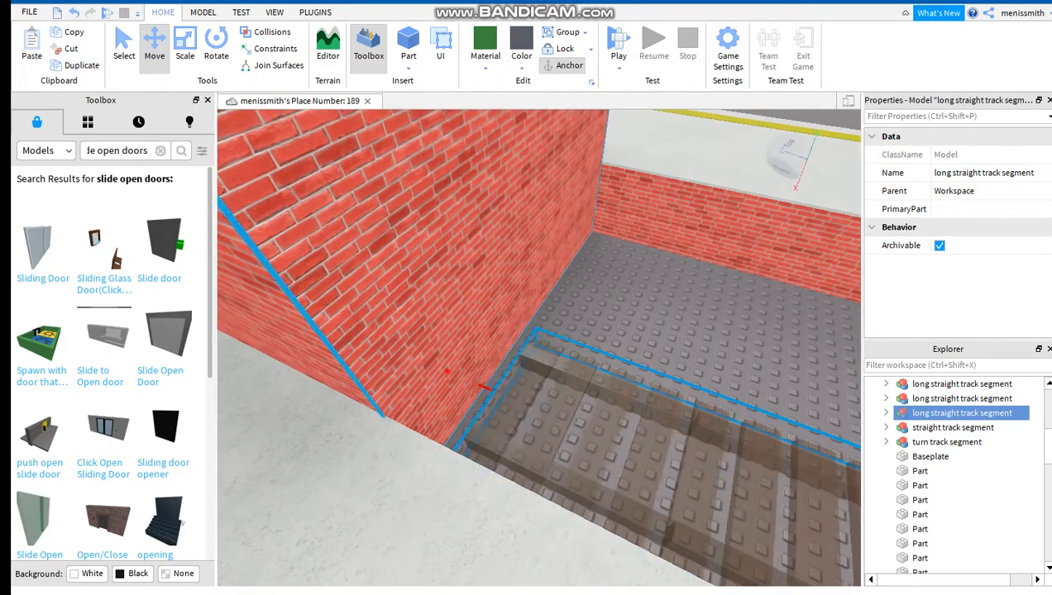
right_drag(538, 347, 446, 372)
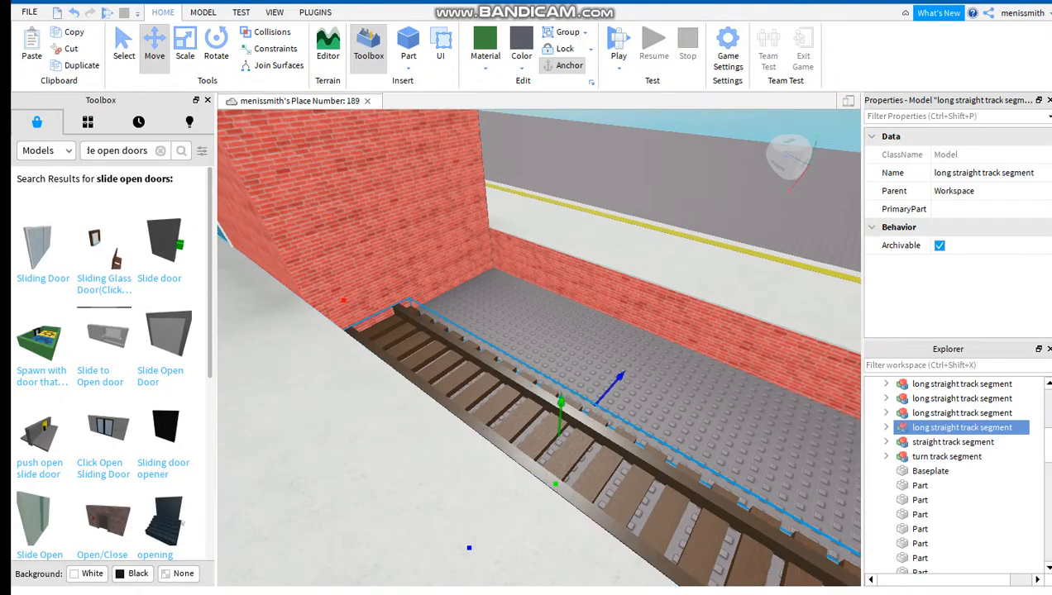
Step: Duplicate both track segments beside the brick platform and move the copies against the opposite platform wall
right_drag(538, 347, 312, 364)
ctrl+click(496, 331)
key(ctrl+d)
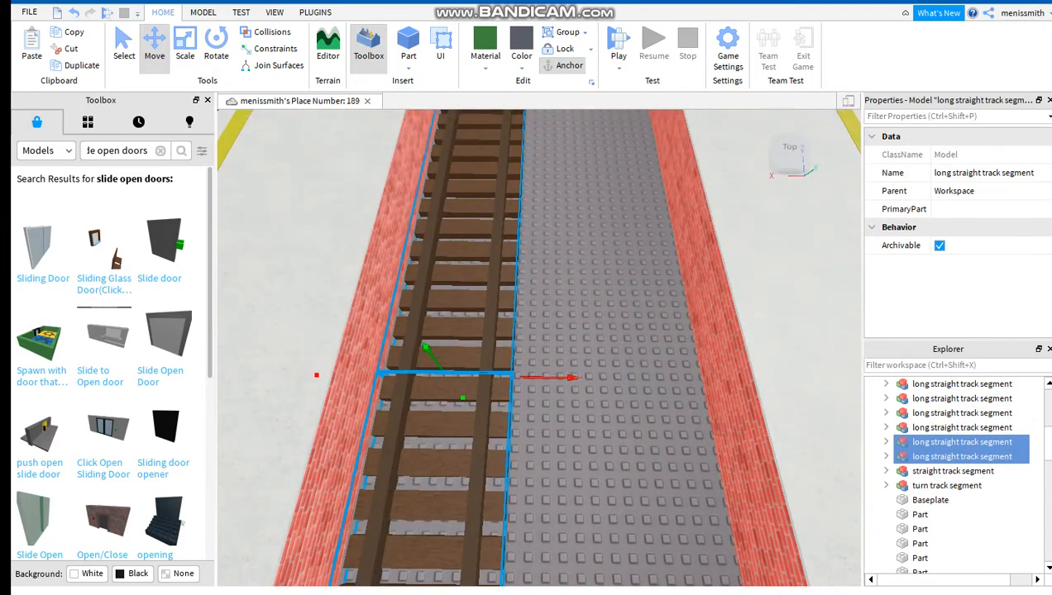
drag(725, 380, 765, 380)
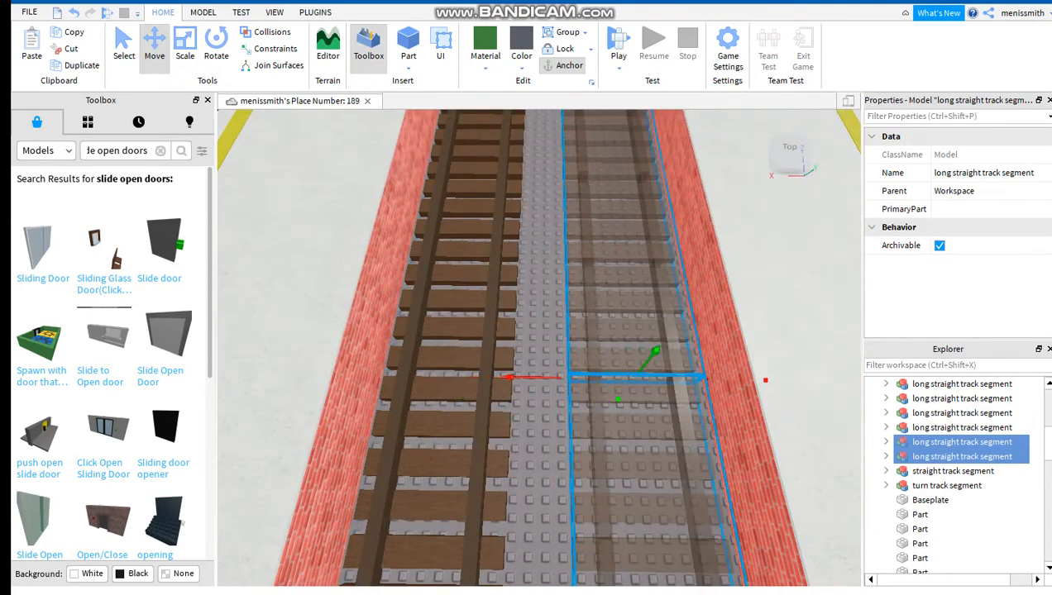
Step: Insert a part on the ground beside the outer track and resize it into a thin slab reaching under the sleepers
scroll(765, 381, down, 5)
click(347, 356)
scroll(347, 356, up, 3)
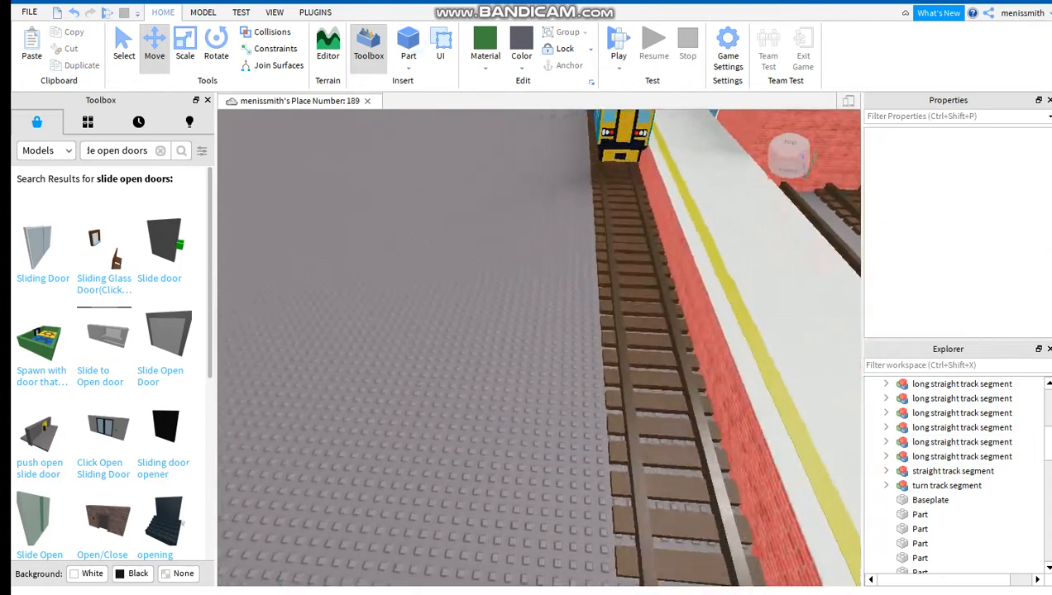
scroll(538, 343, up, 3)
click(458, 312)
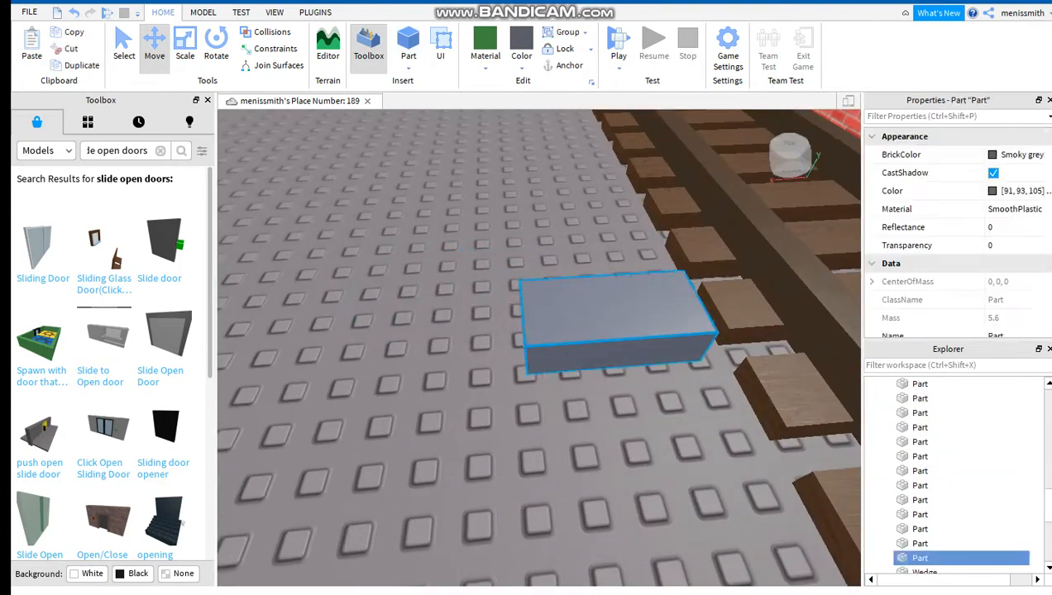
right_drag(458, 313, 458, 313)
key(ctrl+3)
drag(453, 238, 463, 280)
key(d)
drag(631, 338, 757, 313)
key(a)
drag(305, 361, 370, 357)
Step: Set the slab's material to Pebble and its colour to Medium stone grey
click(485, 64)
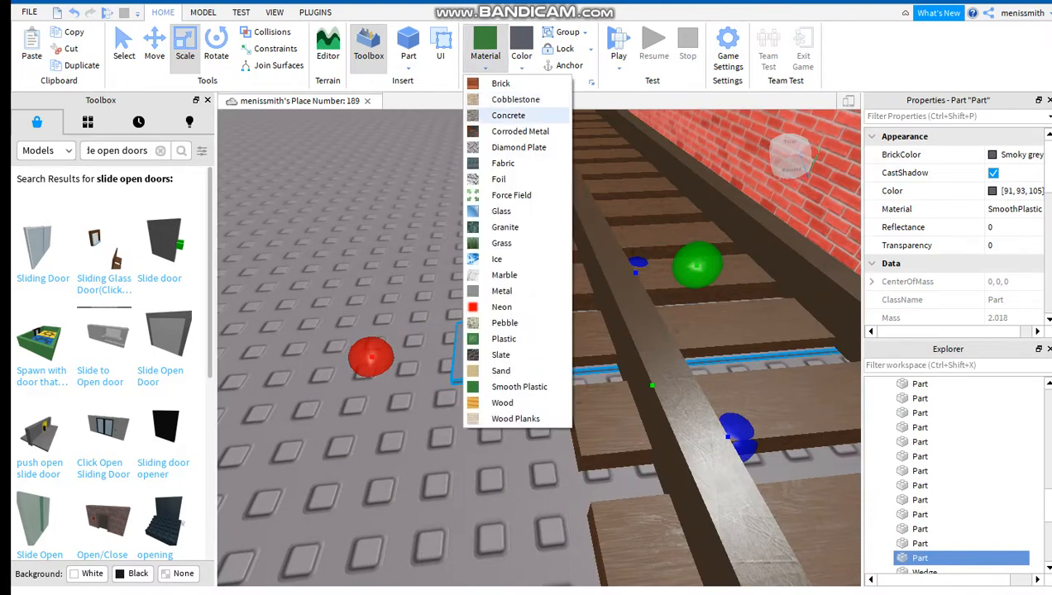
click(508, 115)
click(485, 65)
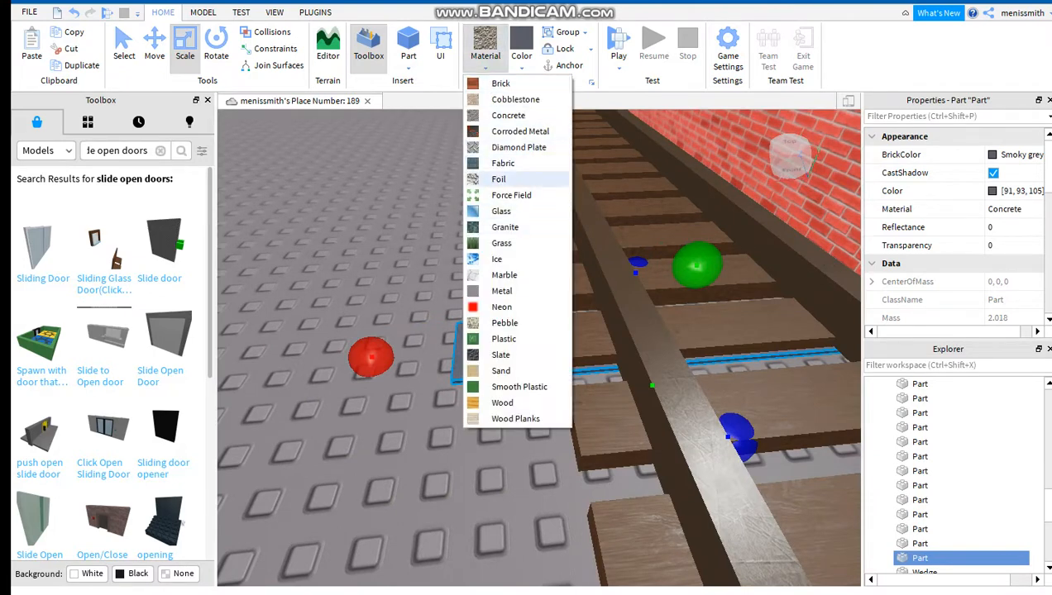
click(504, 323)
right_drag(507, 324, 703, 325)
click(521, 64)
click(612, 320)
click(521, 65)
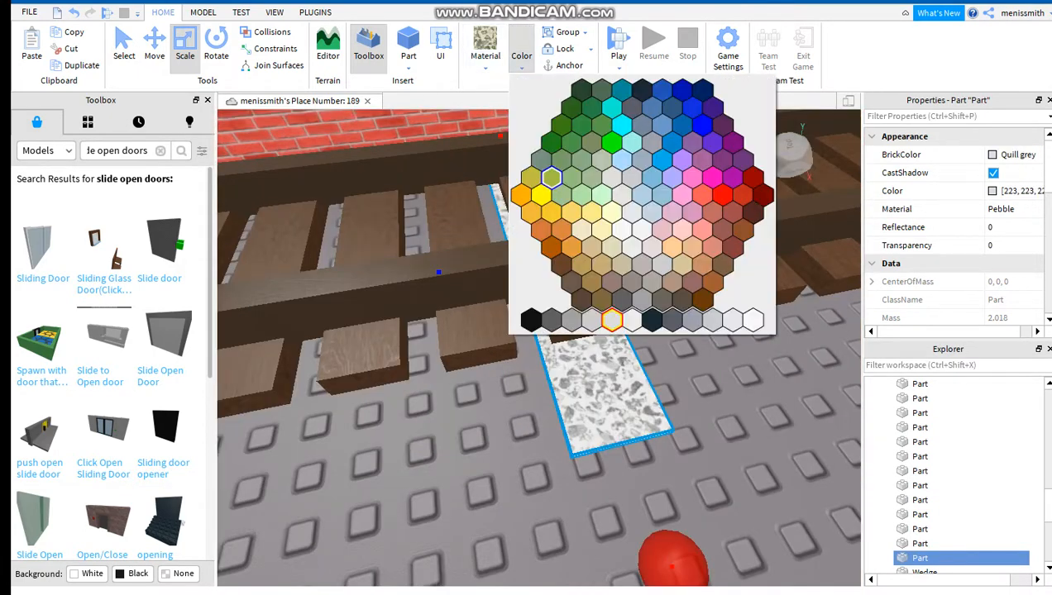
click(571, 321)
Step: Stretch the pebble slab lengthwise along the outer track toward its end
right_drag(571, 323, 496, 331)
drag(584, 323, 473, 340)
key(a)
key(s)
right_drag(472, 341, 545, 339)
key(w)
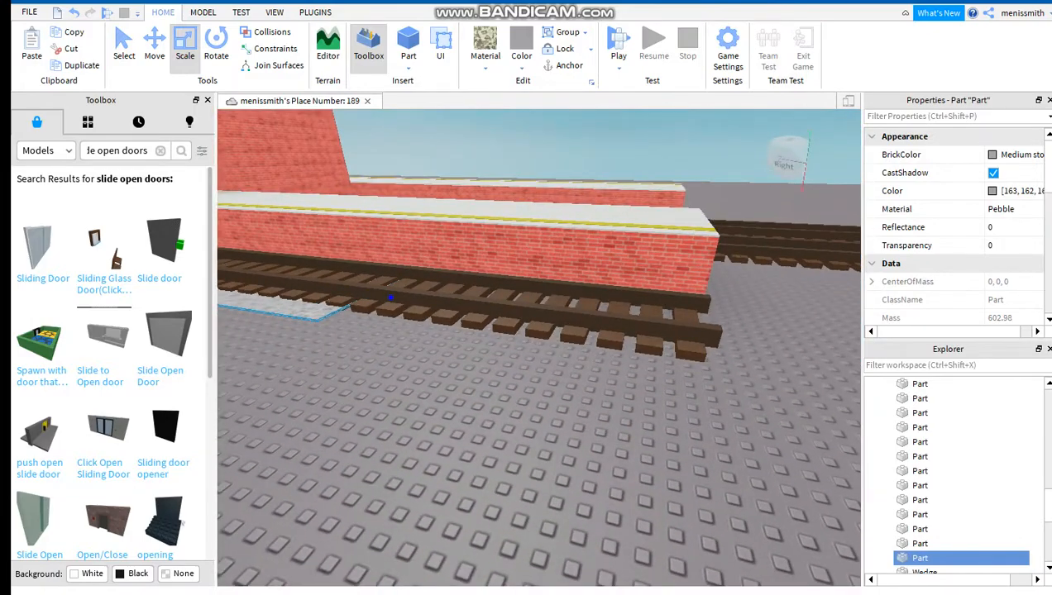
drag(390, 298, 441, 315)
key(d)
drag(653, 343, 657, 344)
Step: Lay pebble ballast beneath and between the two middle tracks that run between the platforms
right_drag(657, 344, 678, 351)
key(w)
key(d)
key(s)
key(s)
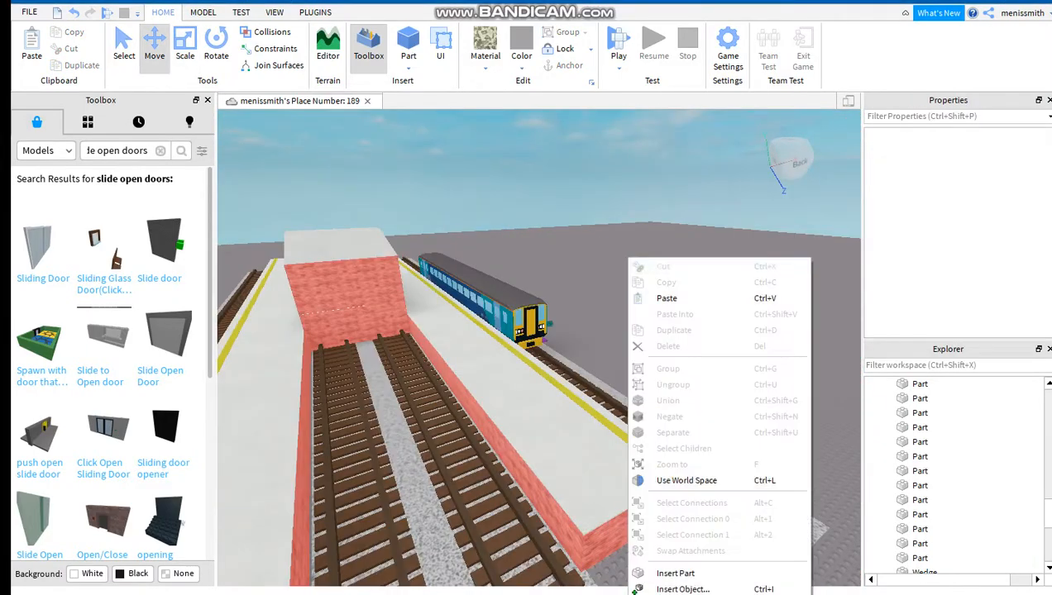
Step: Place a 3D text object reading "Melbury" on the brick wall above the glass doors
right_drag(628, 258, 815, 319)
key(w)
key(w)
key(w)
key(s)
click(315, 12)
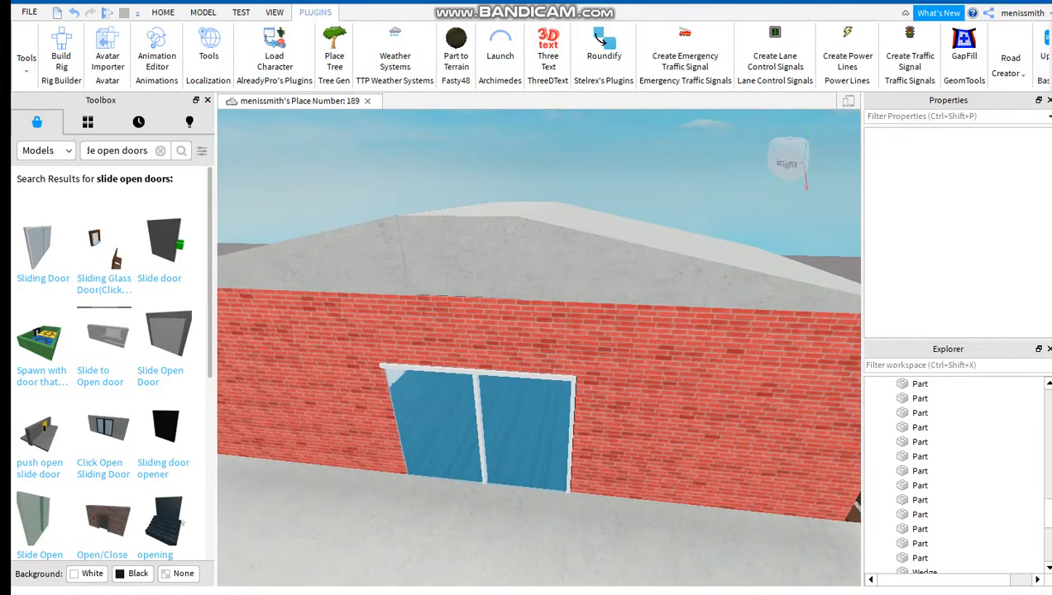
click(548, 51)
click(106, 404)
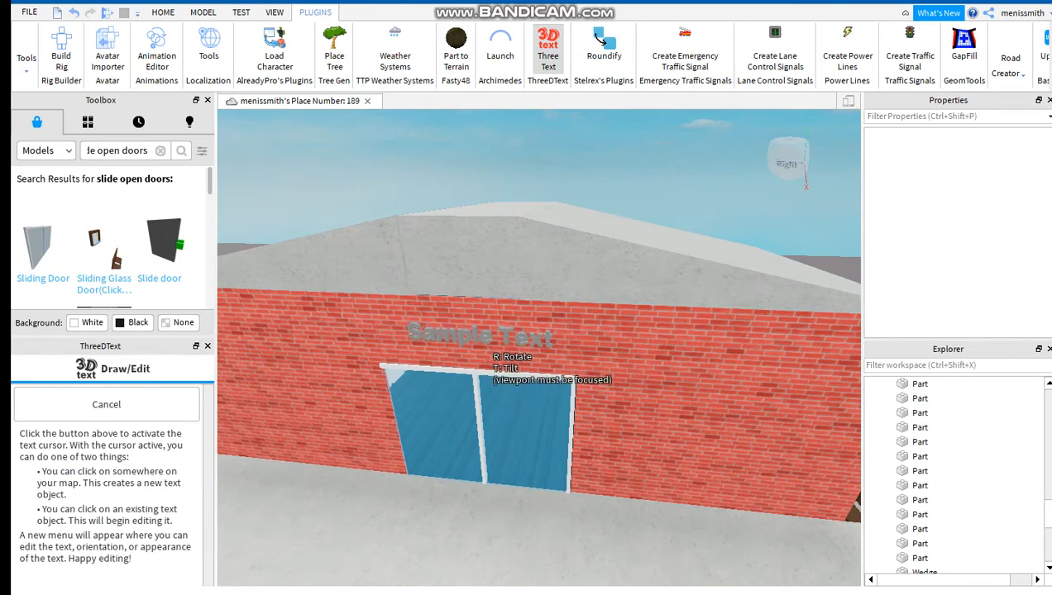
click(476, 340)
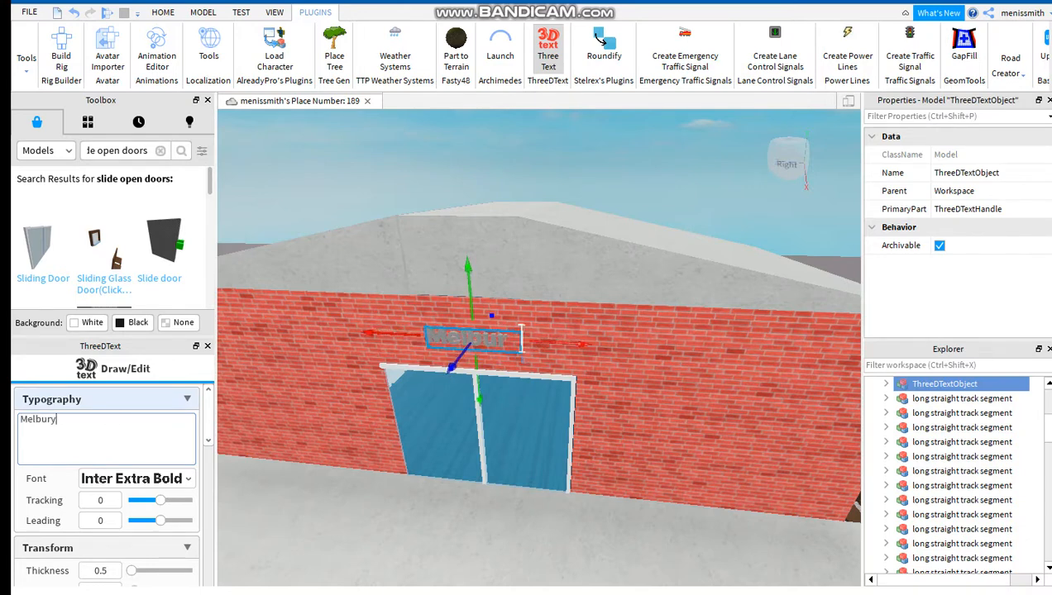
Step: Try a purple and a green colour on the Melbury text
scroll(106, 484, down, 5)
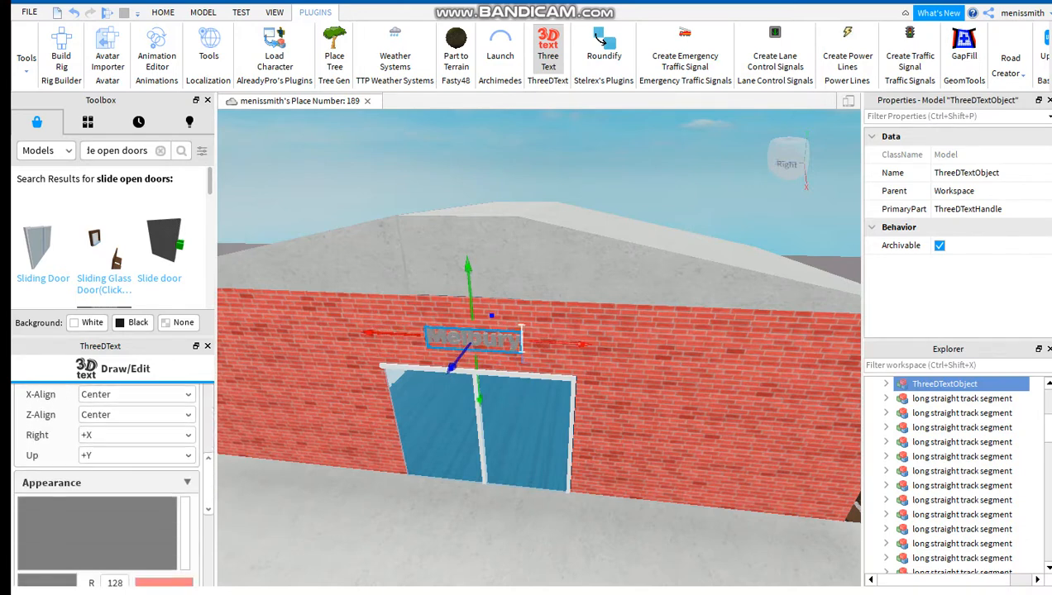
click(134, 408)
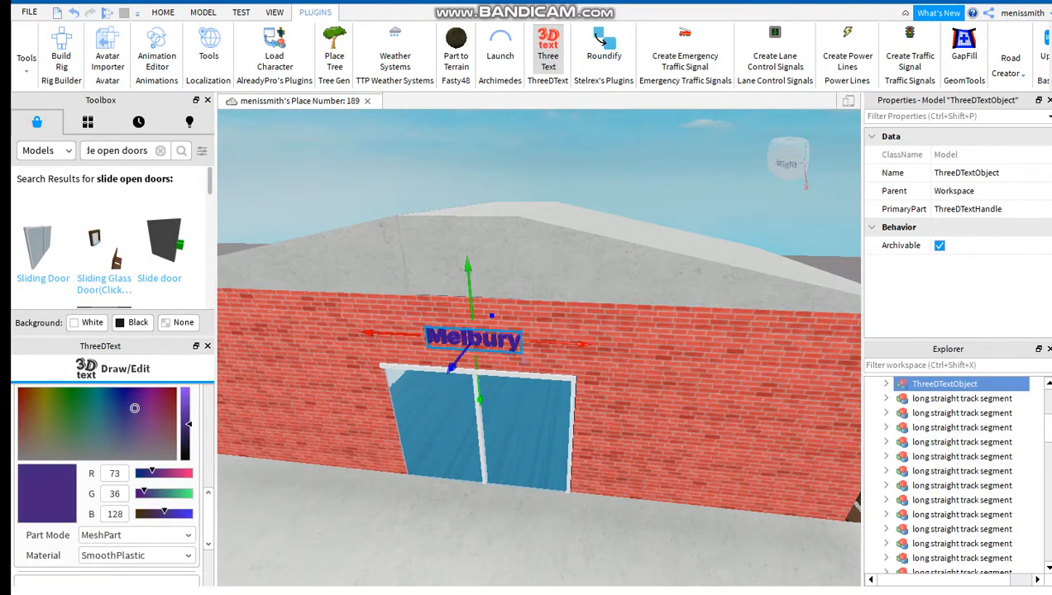
click(54, 407)
key(f)
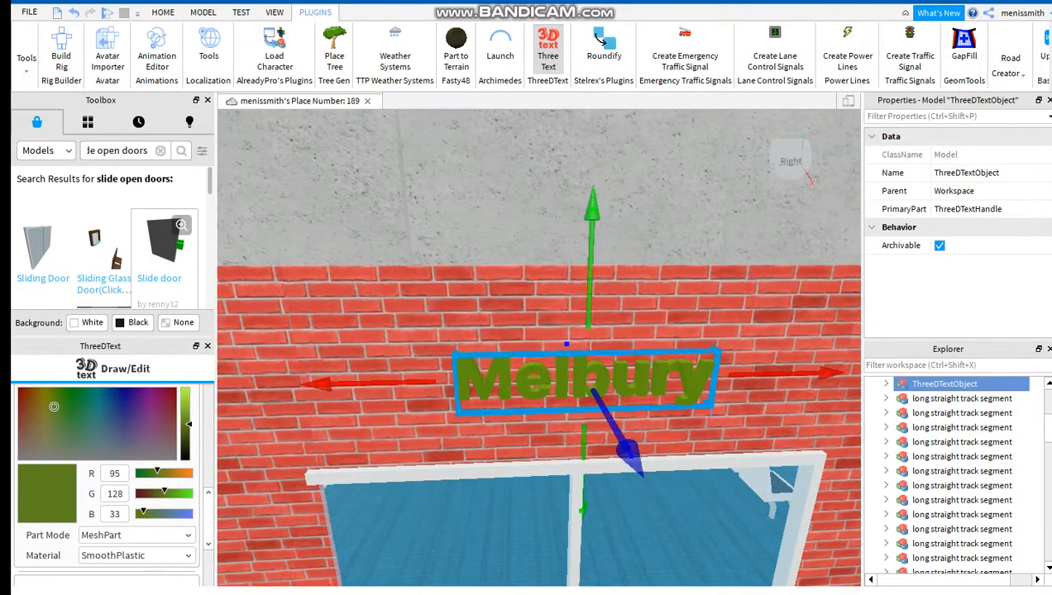
Step: Enlarge the Melbury text to scale 5.5 and adjust its height on the wall above the glass doors
scroll(105, 484, down, 3)
scroll(106, 484, up, 10)
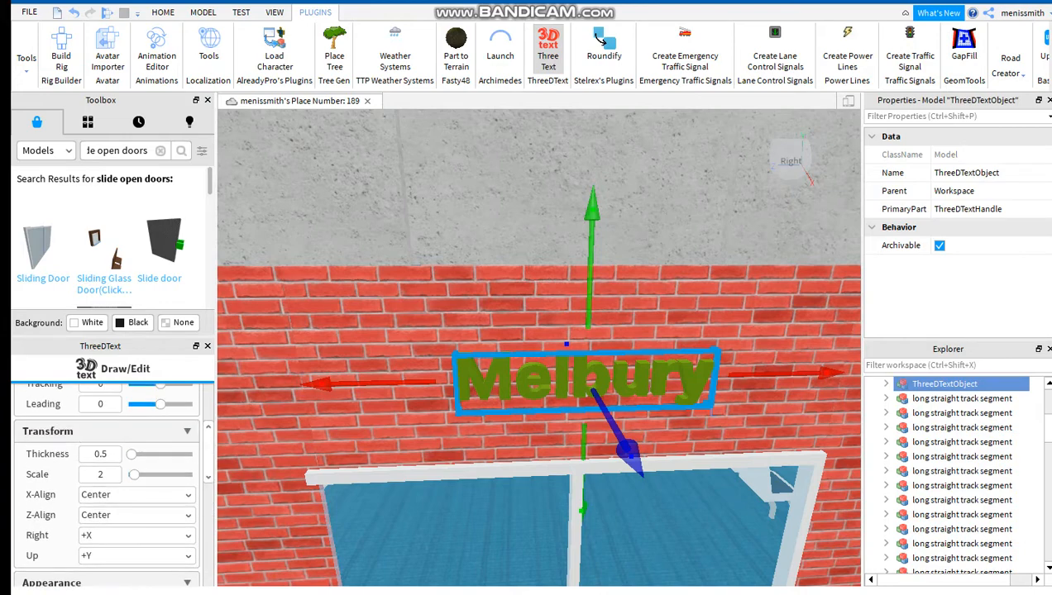
scroll(106, 484, up, 1)
scroll(105, 484, down, 4)
scroll(106, 484, up, 2)
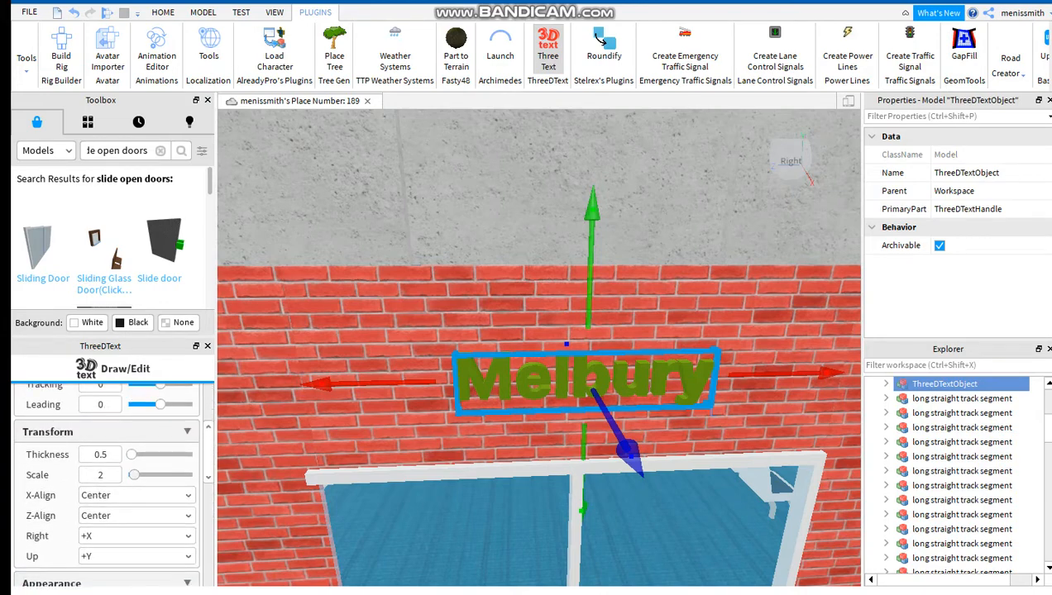
drag(134, 475, 145, 475)
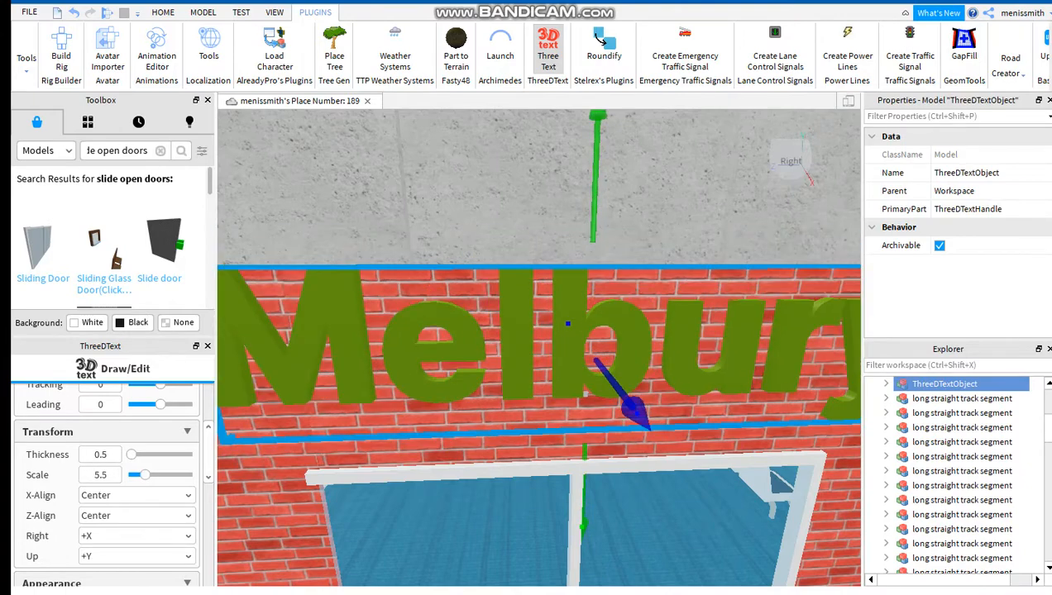
scroll(539, 347, down, 3)
right_drag(539, 347, 530, 306)
scroll(539, 352, up, 2)
drag(606, 246, 605, 258)
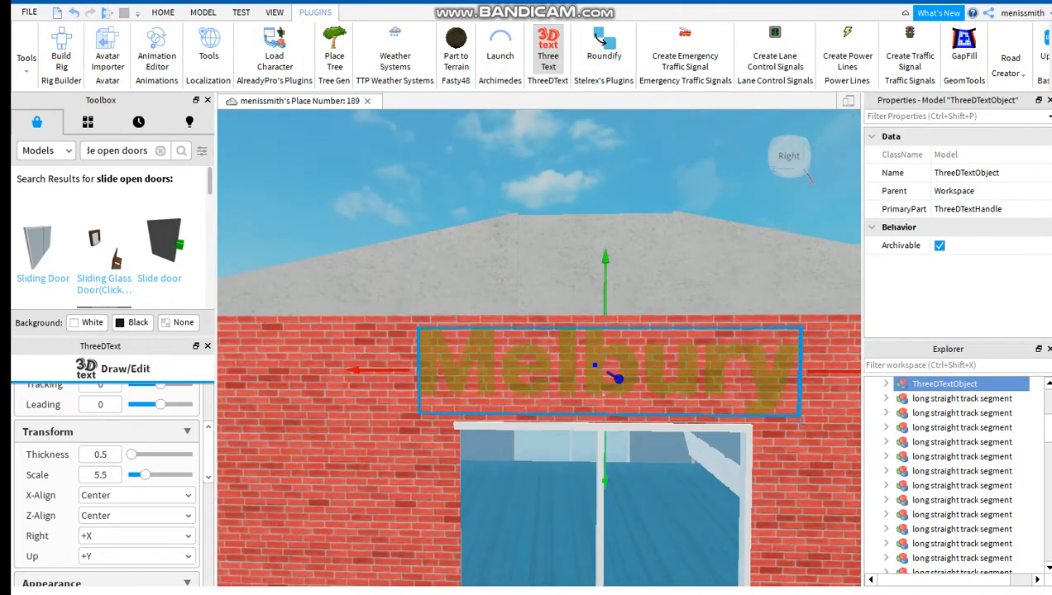
Step: Colour the Melbury text dark blue with RGB 59, 38, 148 and finish editing it
scroll(108, 496, down, 5)
click(27, 437)
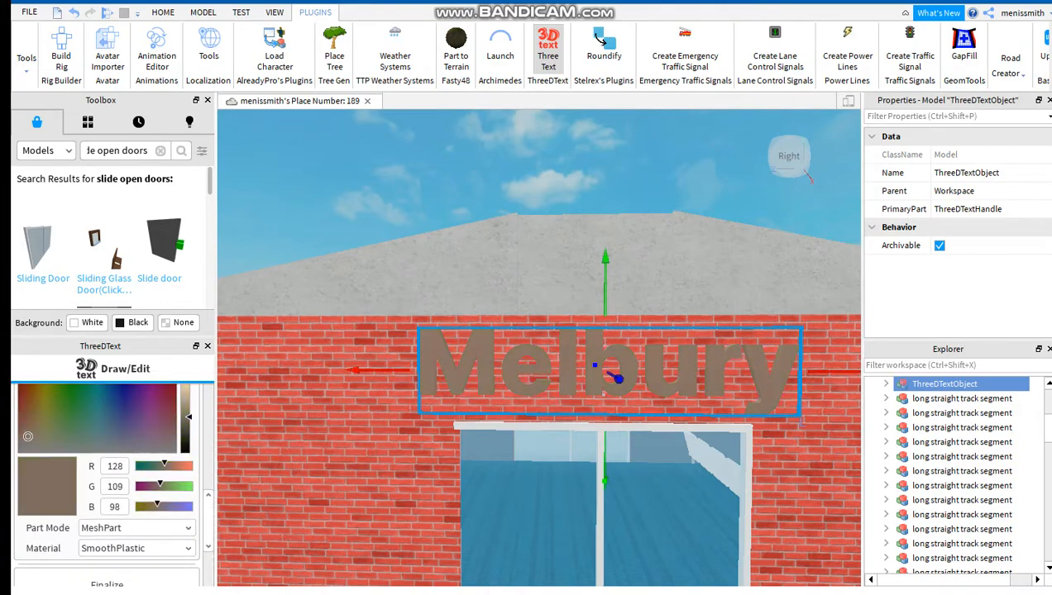
mouse_move(26, 427)
mouse_down()
mouse_move(37, 406)
mouse_move(172, 400)
mouse_move(168, 436)
mouse_move(186, 411)
mouse_up()
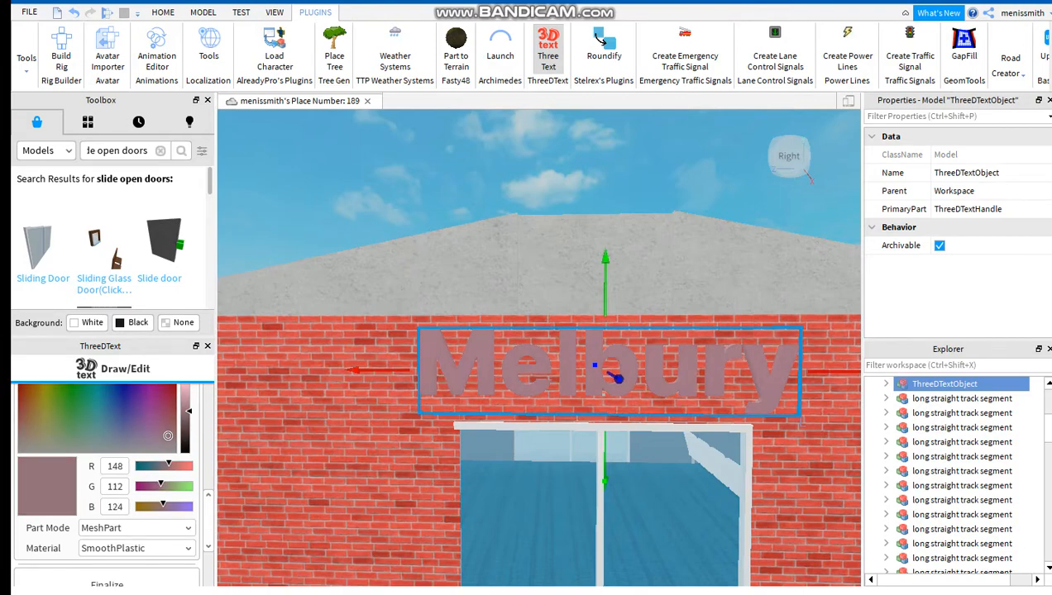
click(128, 399)
scroll(608, 248, down, 2)
right_drag(607, 248, 604, 62)
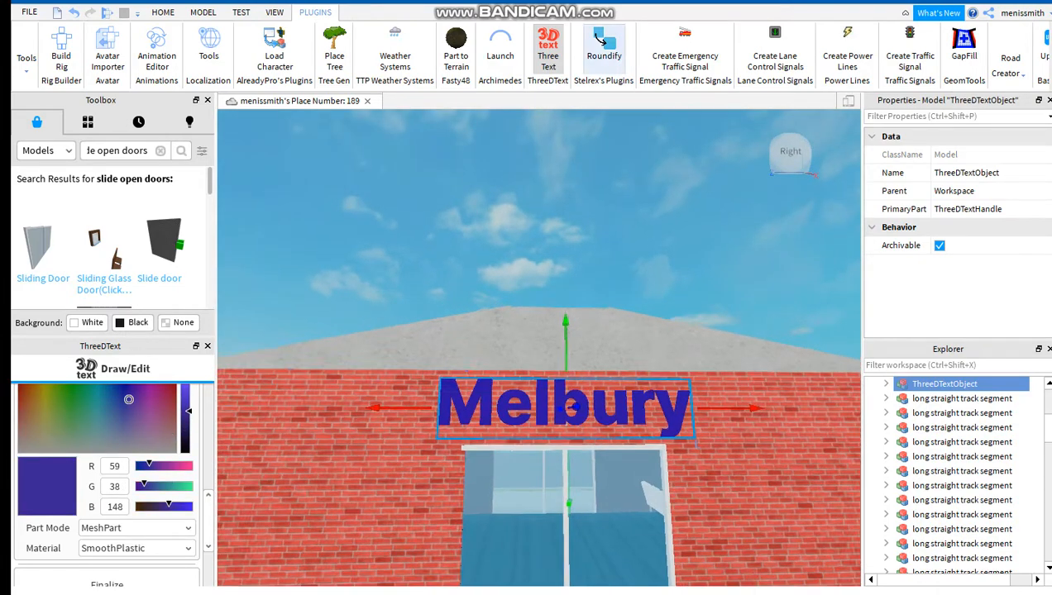
click(447, 214)
right_drag(447, 215, 562, 281)
Step: Duplicate the Melbury text and rotate the copy by 180 degrees
click(480, 293)
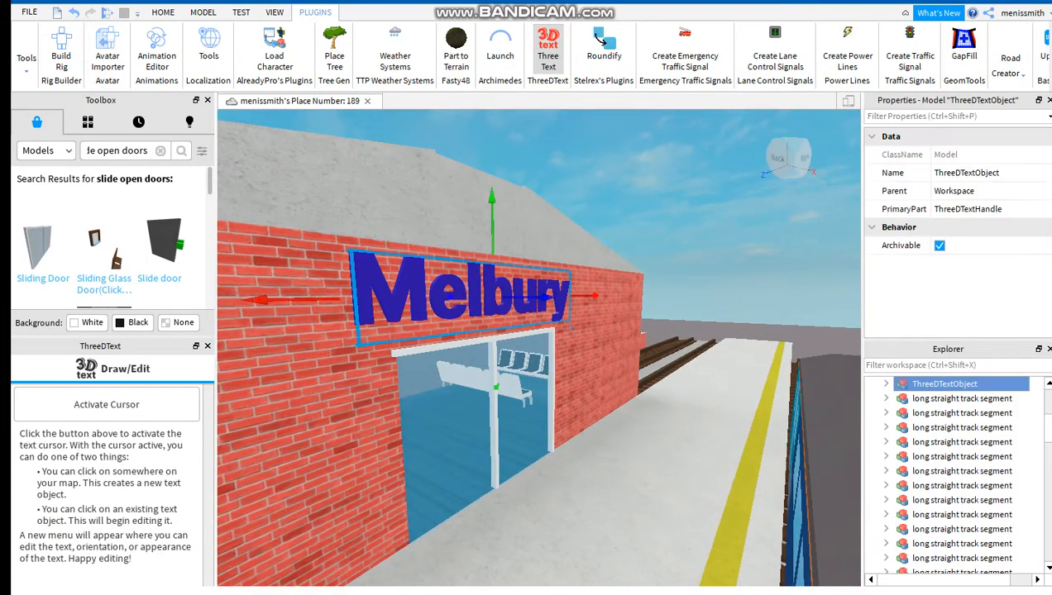
key(ctrl+d)
key(ctrl+r)
key(ctrl+r)
Step: Move the rotated Melbury copy through the station building toward the opposite side wall
right_drag(480, 294, 678, 294)
key(a)
key(a)
mouse_move(582, 326)
mouse_down()
mouse_move(595, 326)
mouse_move(577, 326)
mouse_up()
key(d)
right_drag(577, 326, 661, 331)
right_drag(579, 327, 529, 325)
key(d)
drag(531, 320, 527, 320)
key(a)
key(a)
key(d)
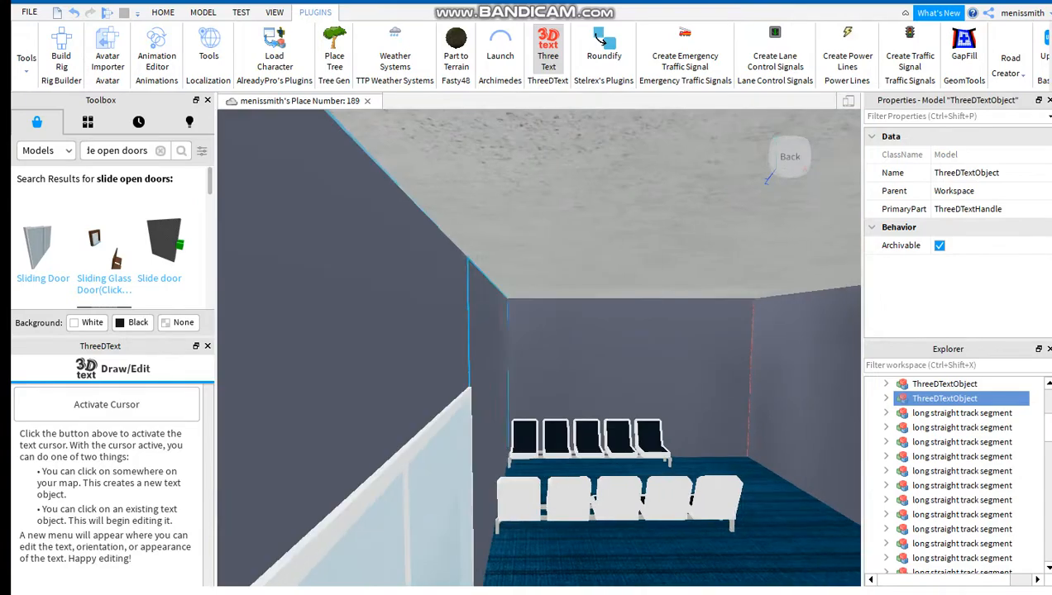
key(a)
click(513, 289)
right_drag(512, 289, 744, 294)
key(s)
key(w)
click(582, 291)
mouse_move(353, 284)
mouse_down()
mouse_move(372, 285)
mouse_move(359, 284)
mouse_up()
key(s)
Step: Place a thin pebble part flat on the brick wall beside the glass doors and widen it into a horizontal strip
click(529, 240)
right_drag(529, 240, 603, 289)
key(w)
key(s)
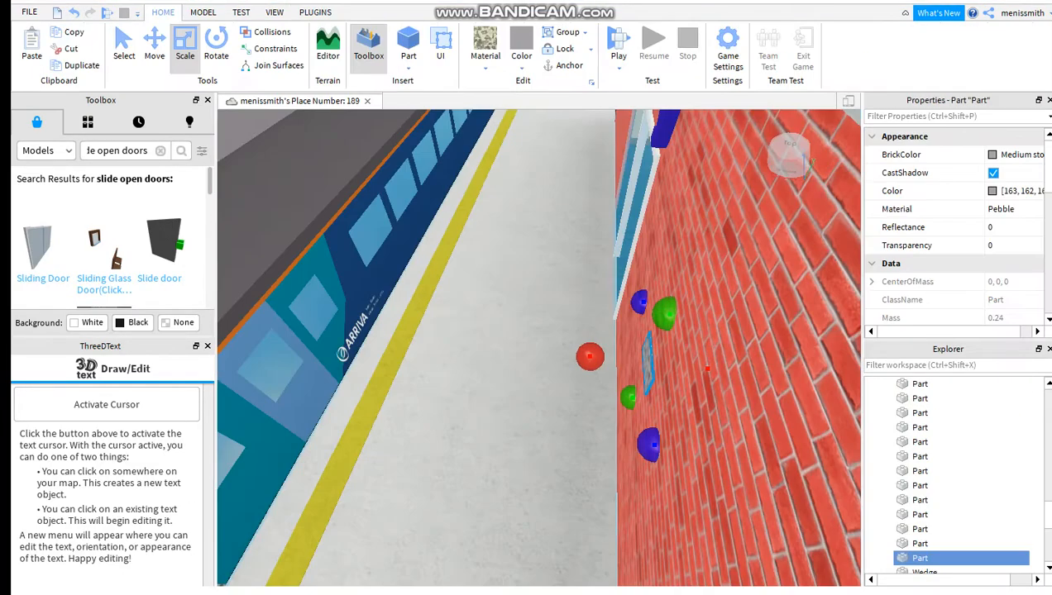
right_drag(537, 347, 628, 351)
drag(357, 292, 540, 263)
right_drag(540, 263, 446, 269)
drag(518, 291, 484, 291)
right_drag(483, 291, 496, 269)
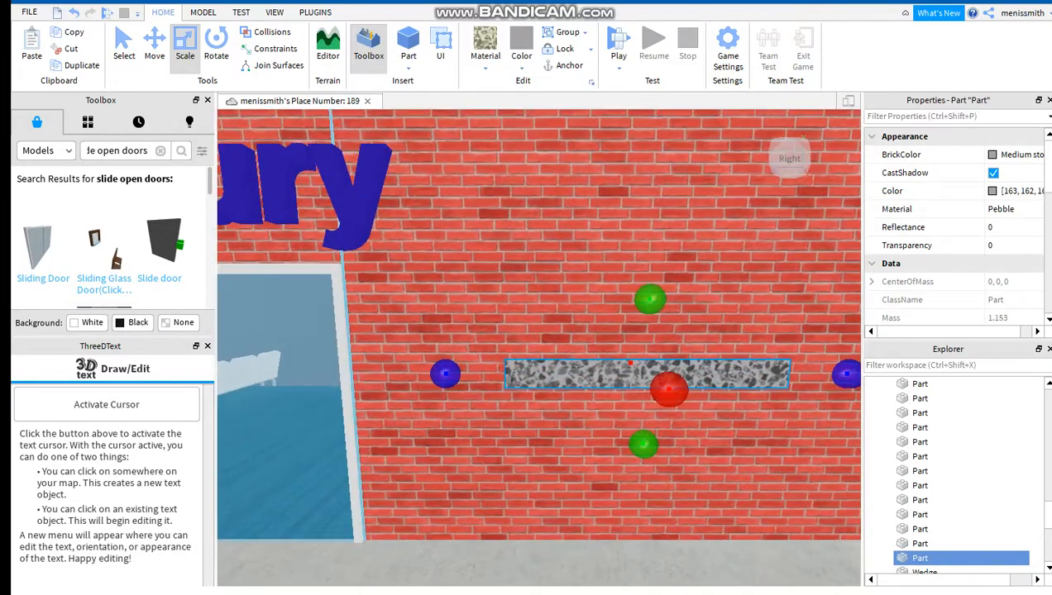
Step: Heighten the wall strip into a large rectangular panel, anchored and with its material set to Concrete
drag(650, 299, 648, 254)
right_drag(649, 254, 641, 223)
drag(622, 335, 613, 277)
right_drag(613, 277, 622, 327)
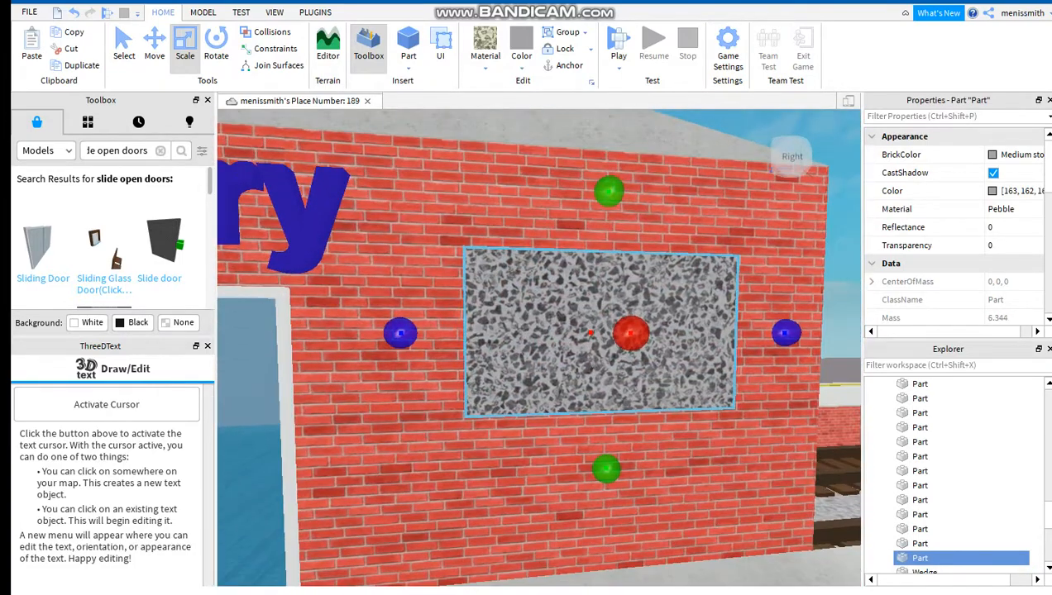
drag(606, 470, 606, 506)
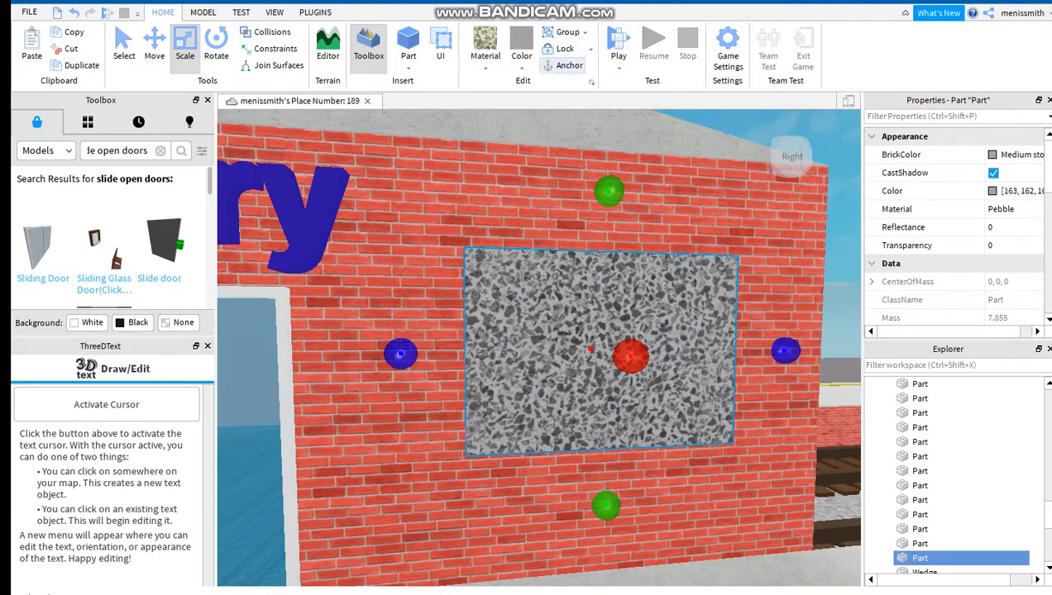
click(486, 51)
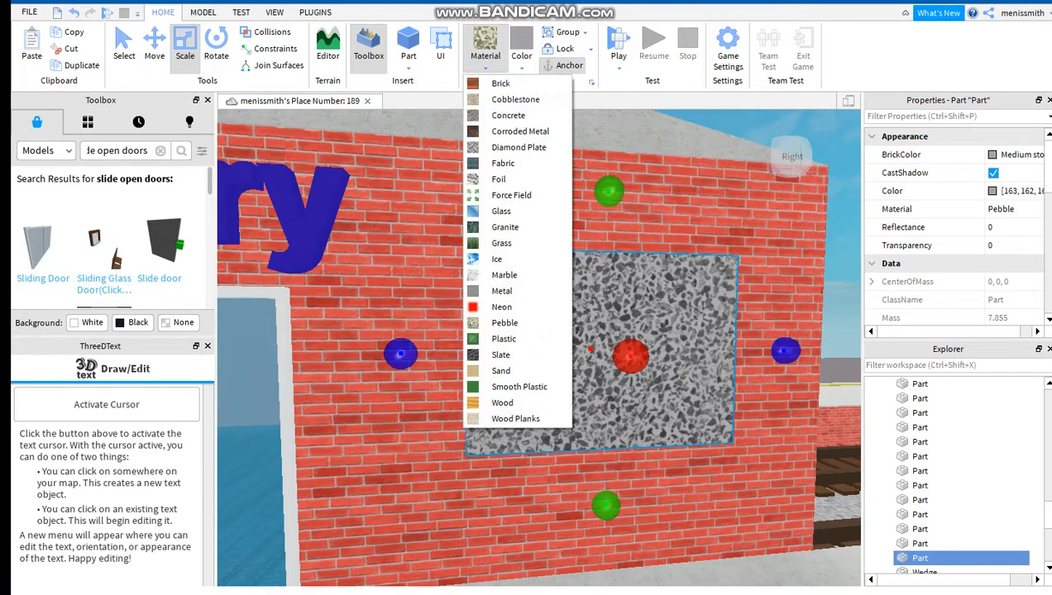
click(507, 115)
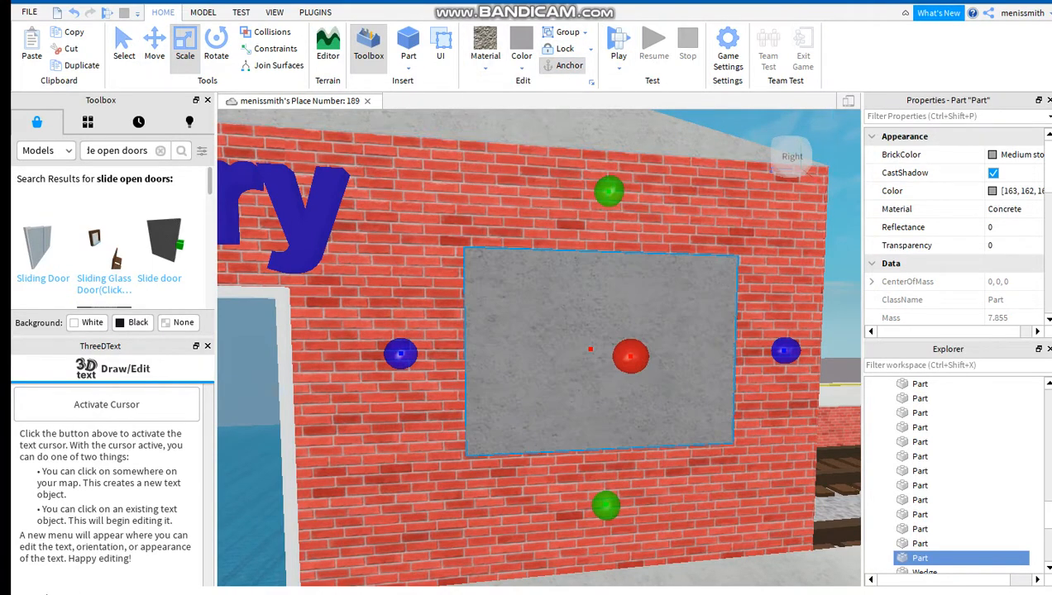
Step: Duplicate the concrete panel to the other side of the glass doors and select both panels
key(ctrl+2)
key(ctrl+d)
drag(807, 351, 618, 339)
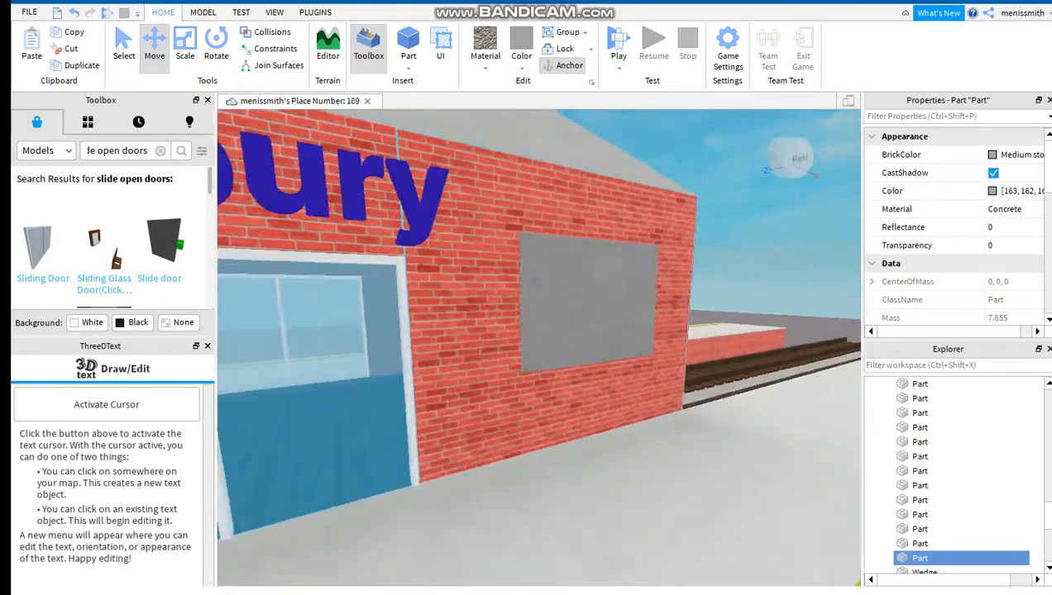
ctrl+click(642, 292)
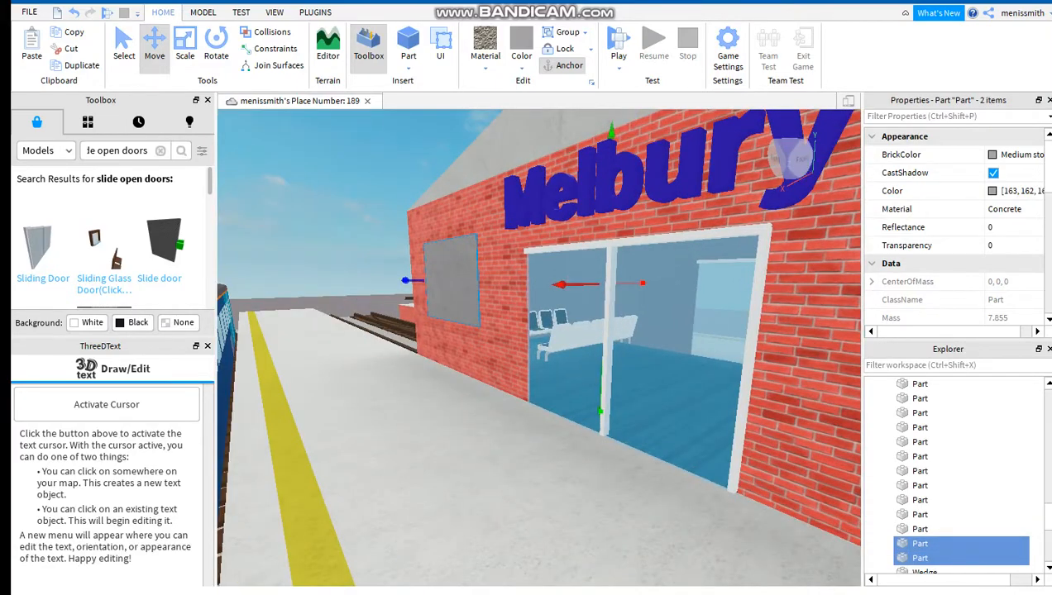
Step: List My Images from the toolbox inventory and decorate the concrete wall panels with pictures such as the Pendolino Bee Together plate
key(w)
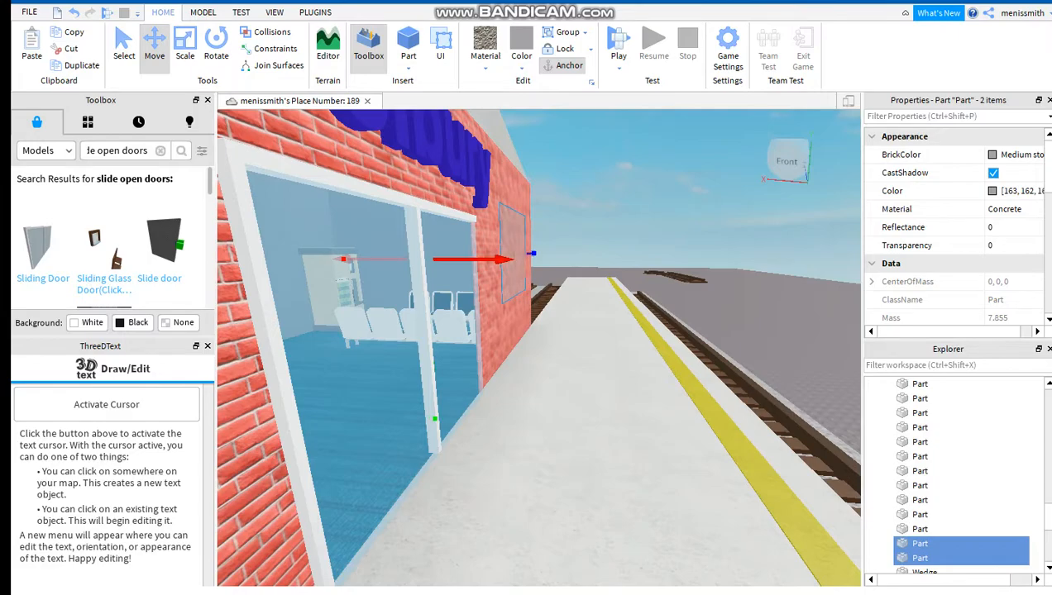
key(f)
key(w)
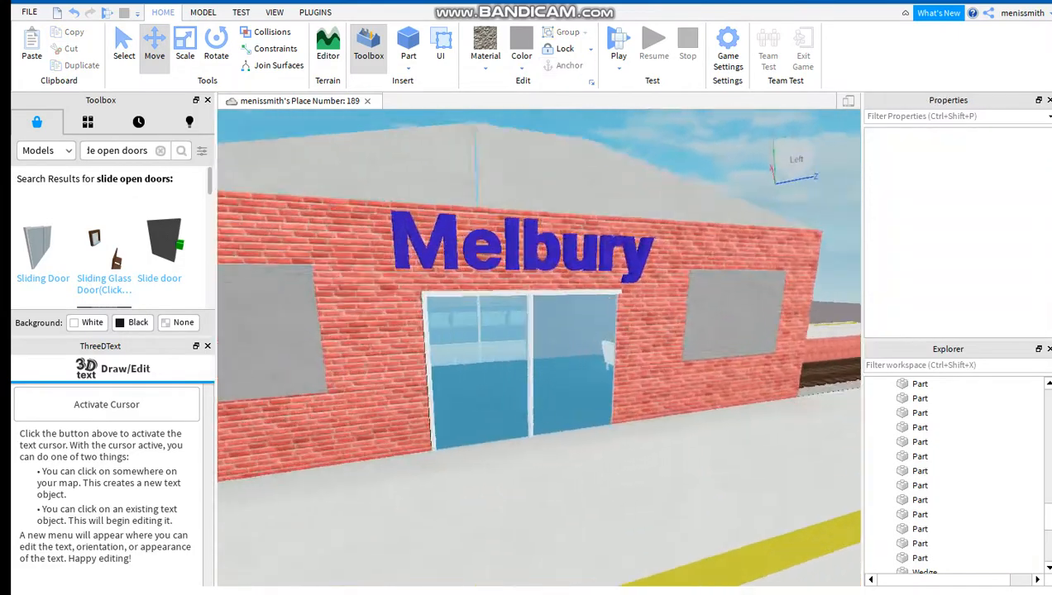
click(38, 151)
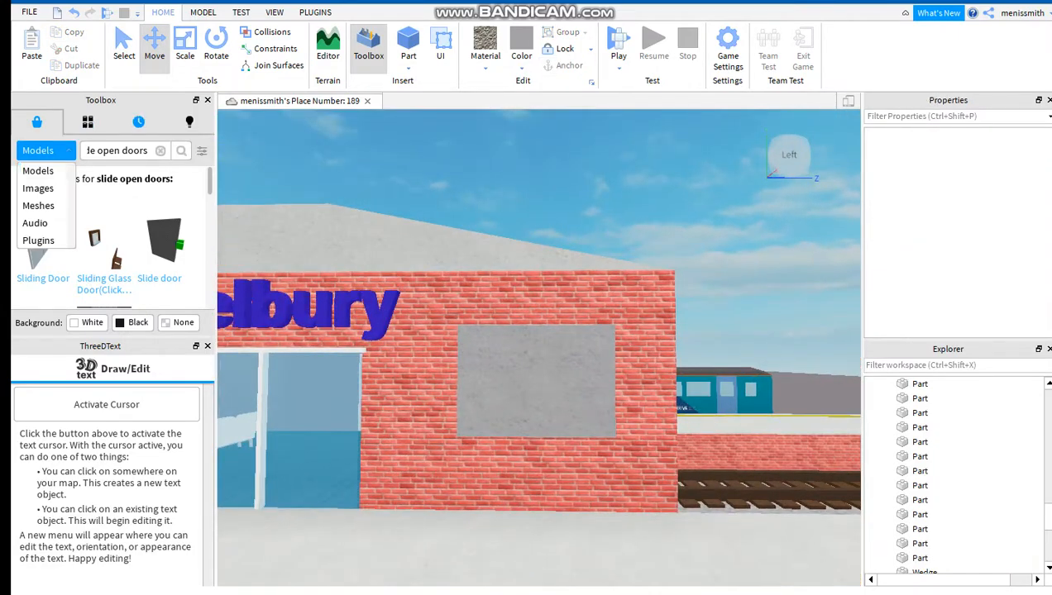
key(Escape)
click(88, 122)
click(62, 150)
click(46, 186)
key(w)
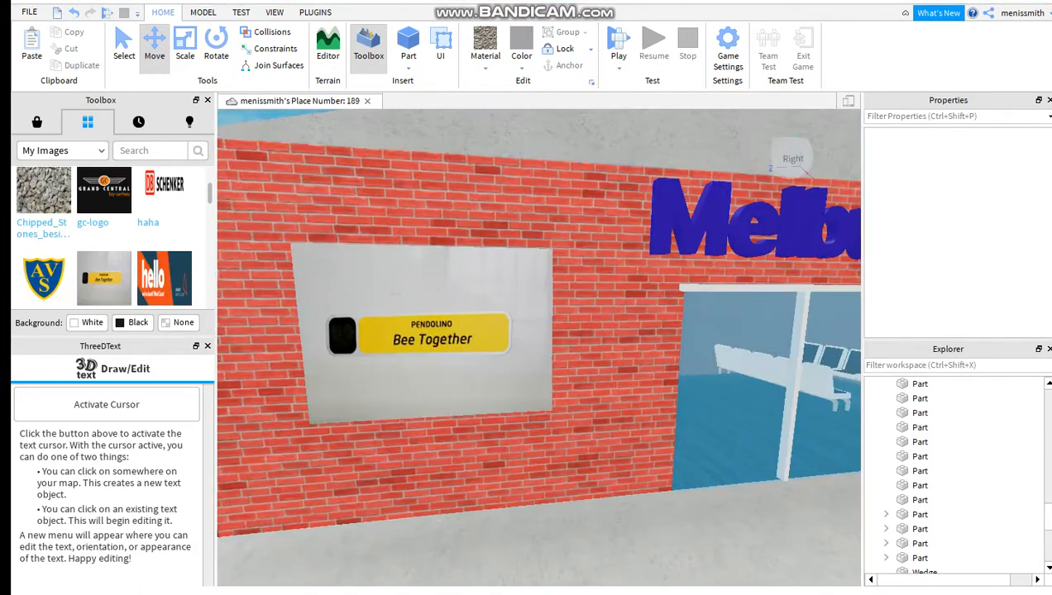
key(s)
key(w)
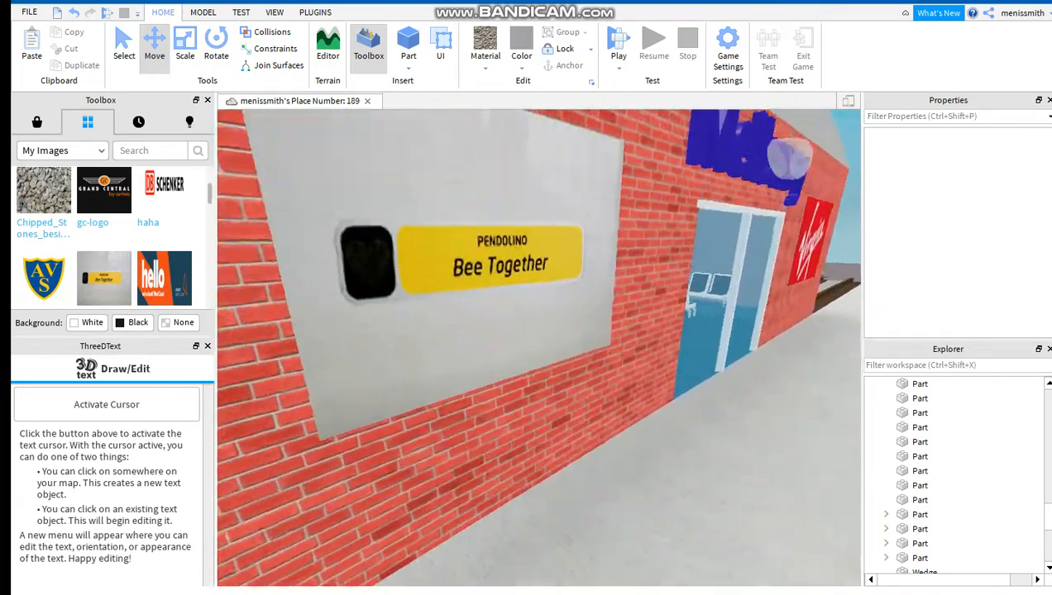
Step: Insert a cylinder part at the track end by the brick wall, raise it and rotate it to point along the rail
key(a)
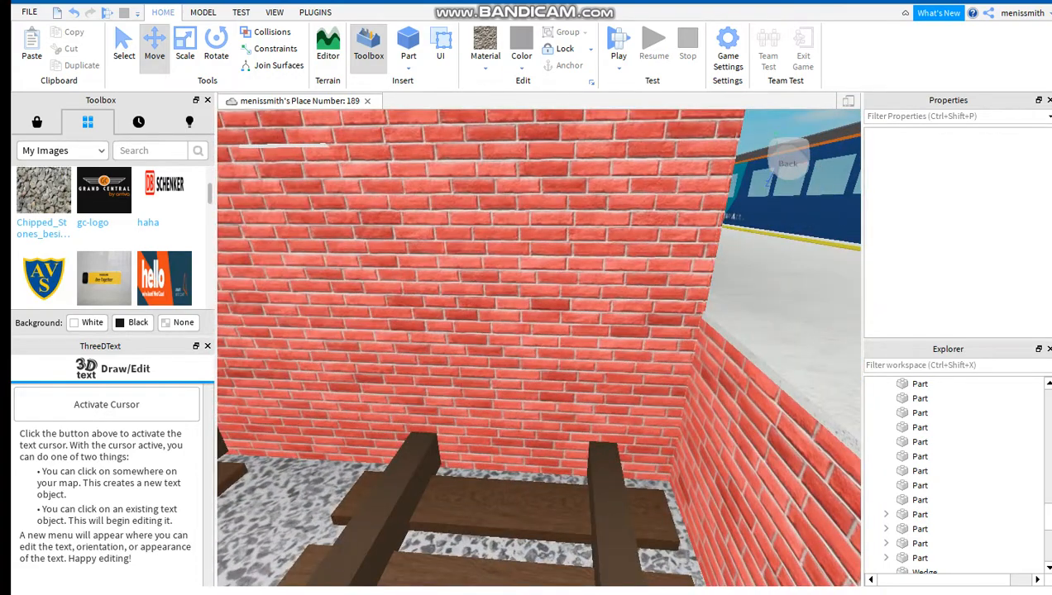
right_drag(536, 327, 585, 327)
click(409, 67)
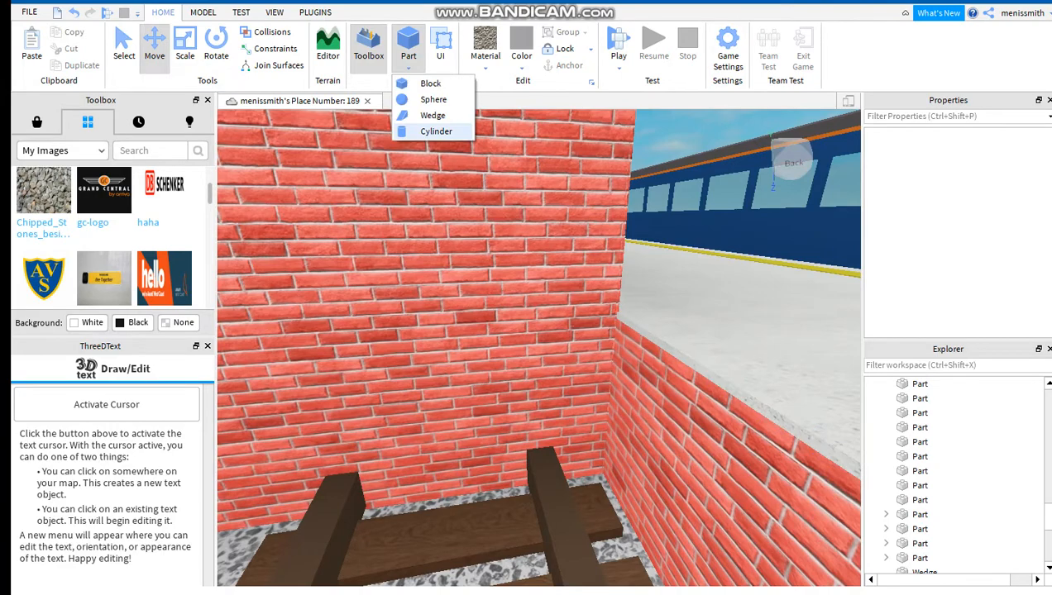
click(436, 132)
drag(565, 364, 425, 410)
drag(475, 457, 505, 322)
key(ctrl+r)
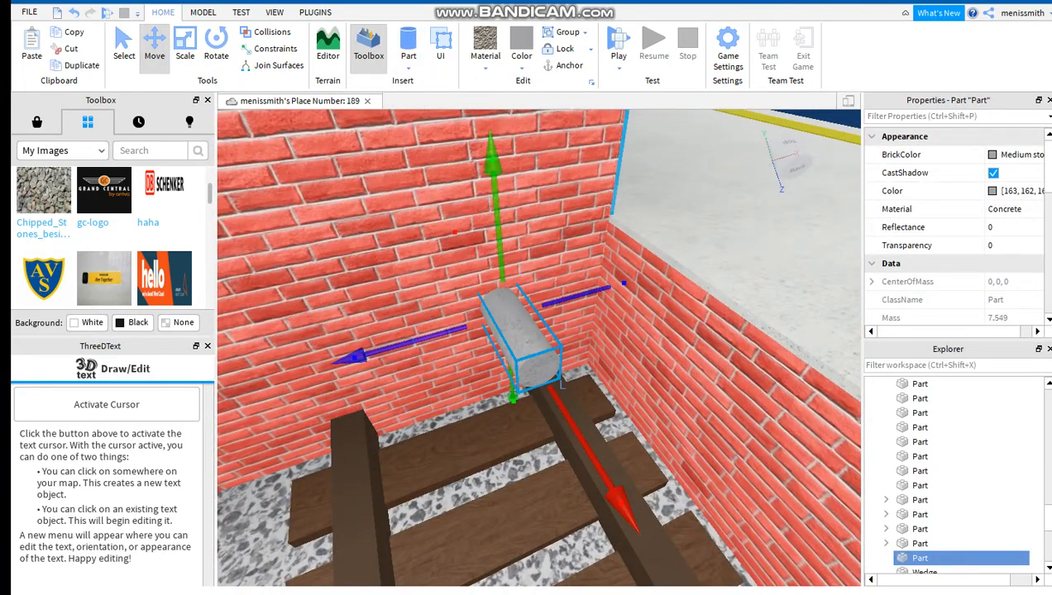
Step: Resize the concrete cylinder into a shorter, thicker buffer against the brick wall
click(185, 44)
right_drag(538, 290, 629, 281)
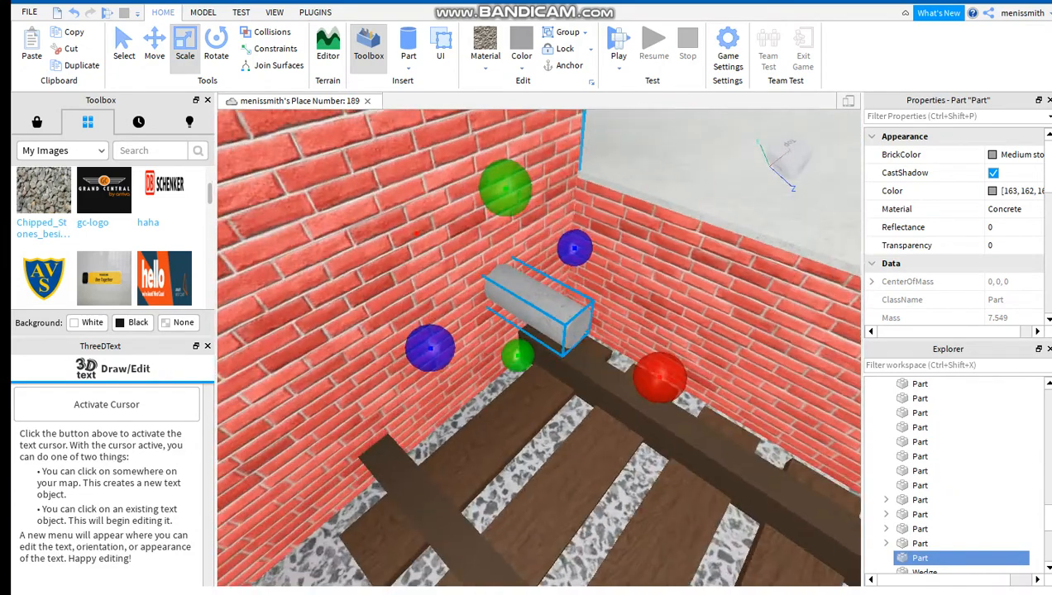
right_drag(537, 331, 604, 290)
drag(483, 307, 556, 323)
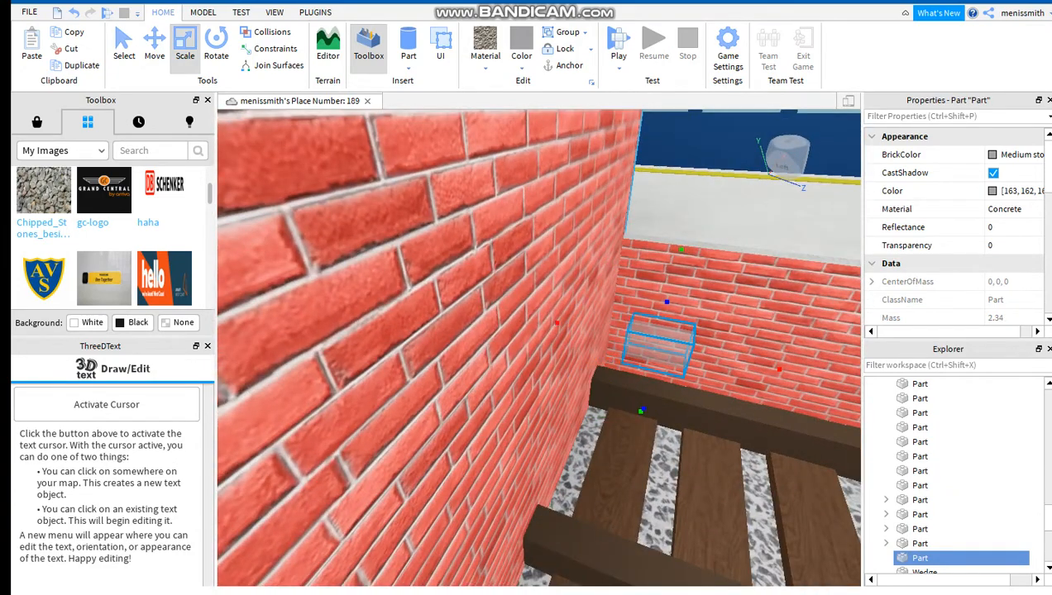
right_drag(571, 322, 496, 314)
drag(493, 266, 488, 232)
drag(416, 392, 380, 414)
right_drag(381, 414, 306, 409)
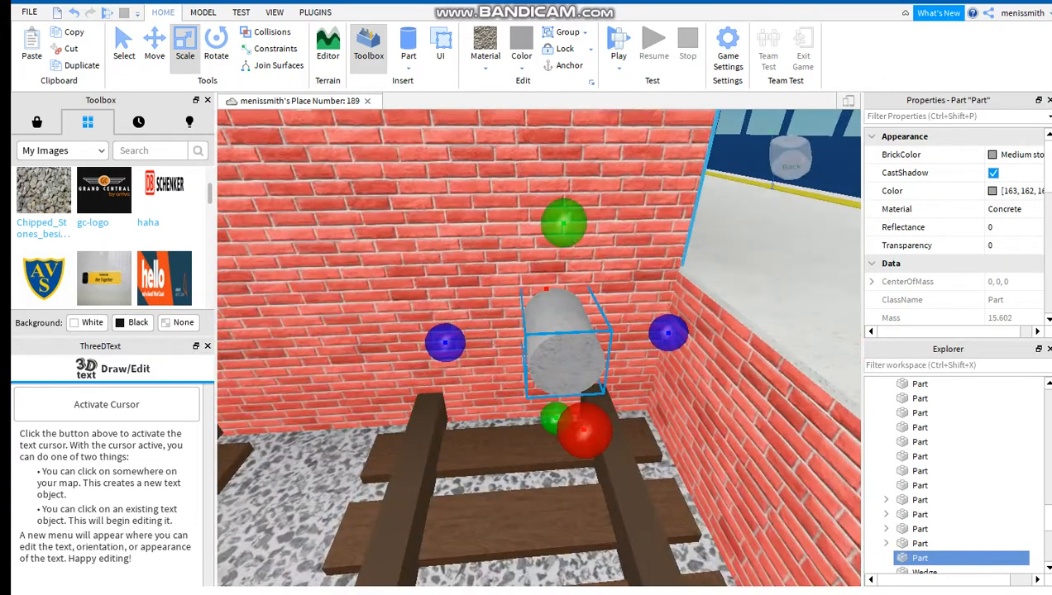
Step: Align the buffer cylinder with one rail, duplicate it and place the copy above the other rail
click(154, 45)
drag(606, 398, 642, 403)
drag(440, 342, 263, 352)
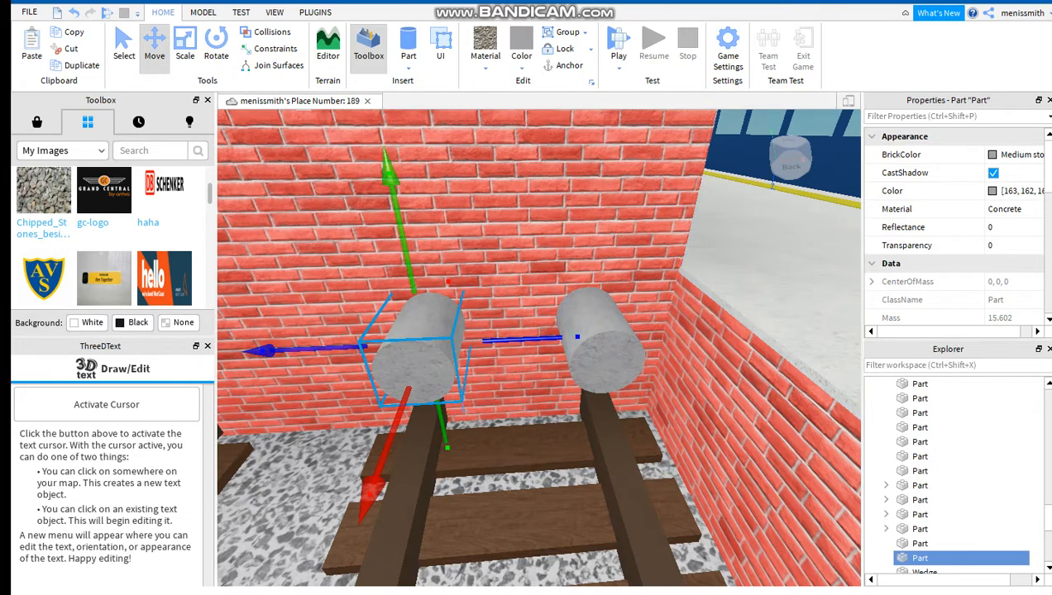
right_drag(603, 351, 699, 265)
click(678, 215)
right_drag(678, 215, 608, 260)
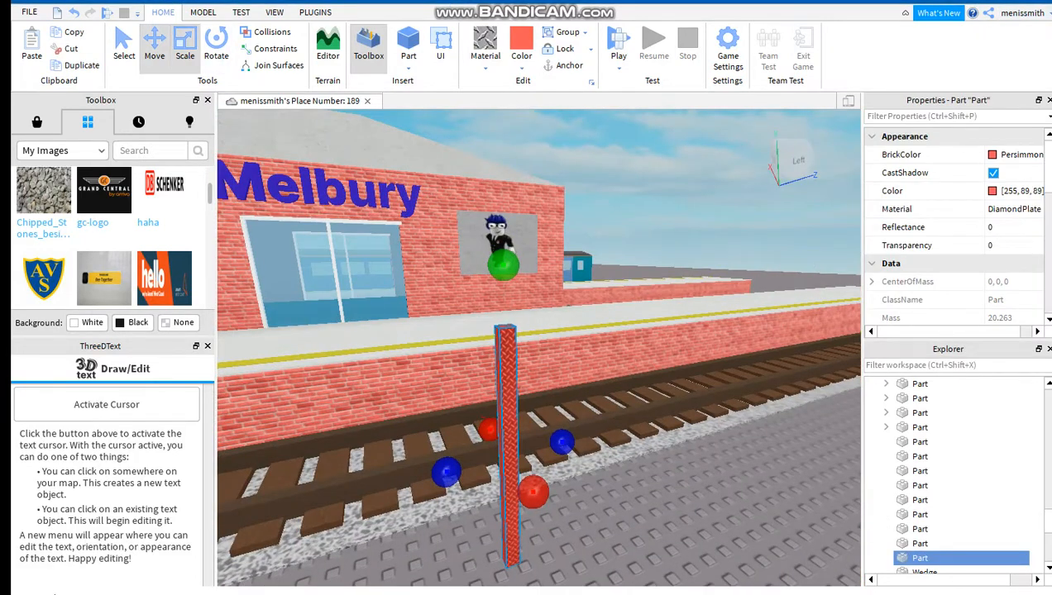
Step: Duplicate the red diamond-plate post and place the copy beside it along the track
key(ctrl+2)
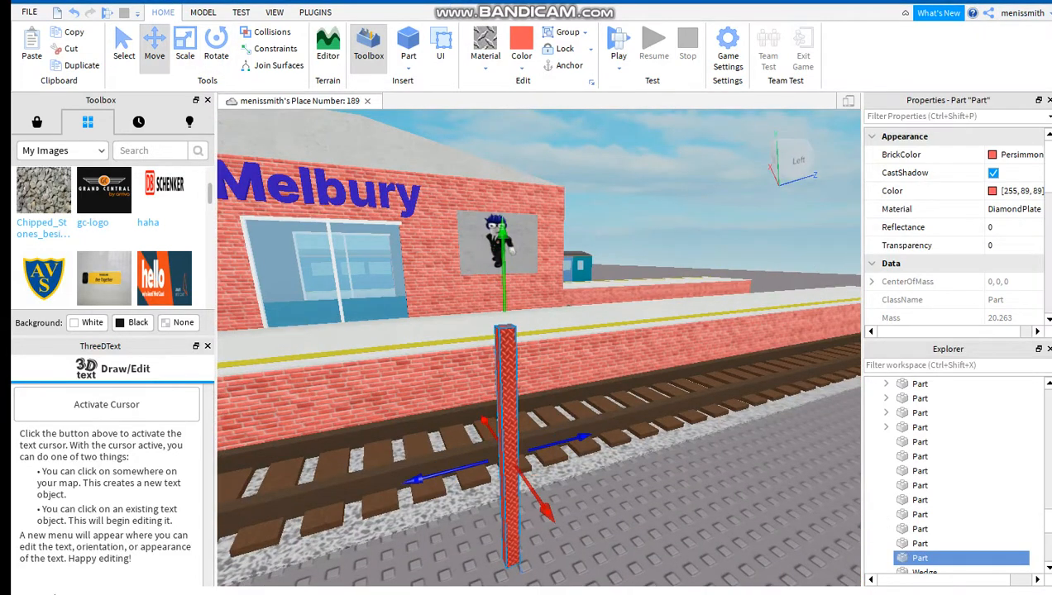
drag(418, 481, 169, 502)
click(430, 496)
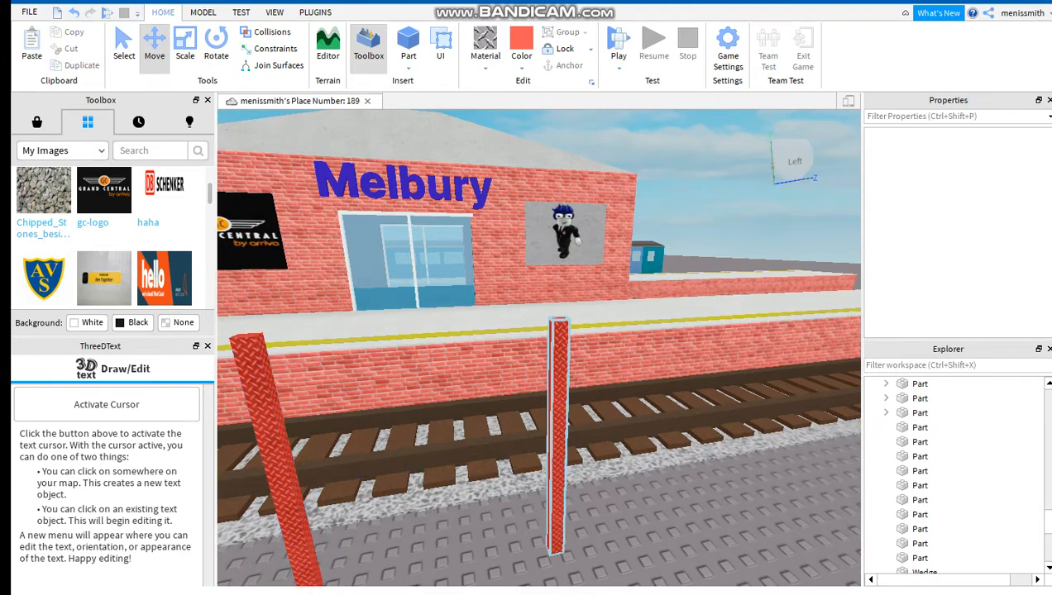
Step: Duplicate a red post, tilt the copy horizontal, raise it to the top of the post and shorten it to end there
click(559, 438)
key(ctrl+d)
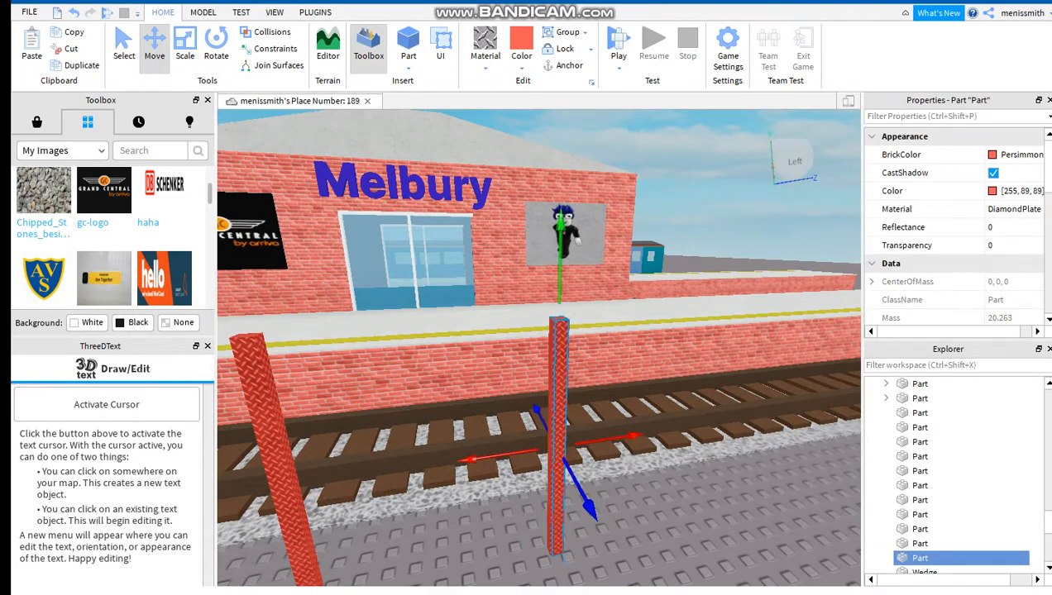
key(ctrl+t)
drag(558, 365, 561, 212)
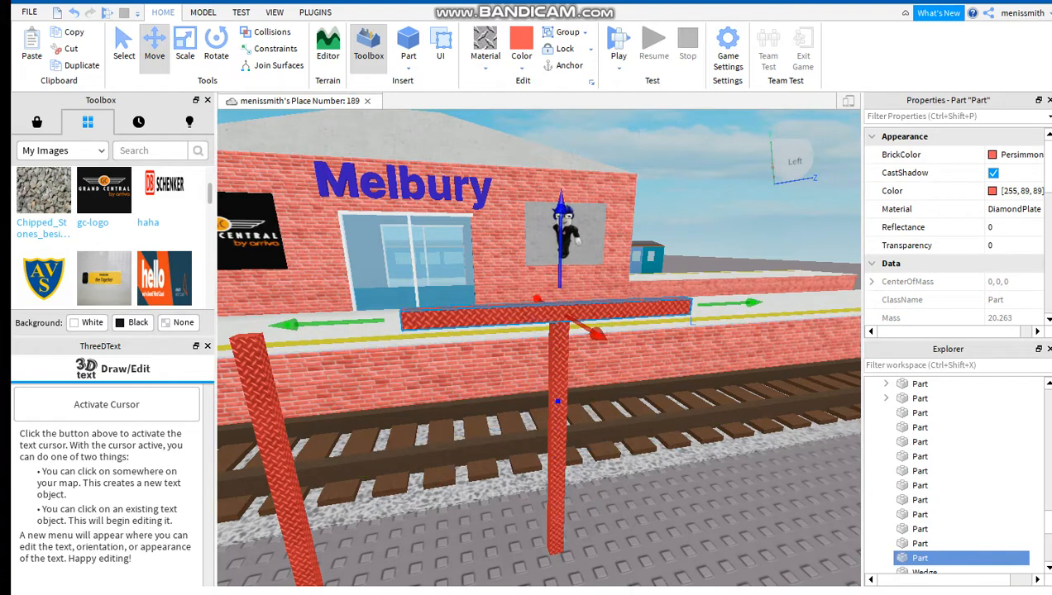
key(ctrl+3)
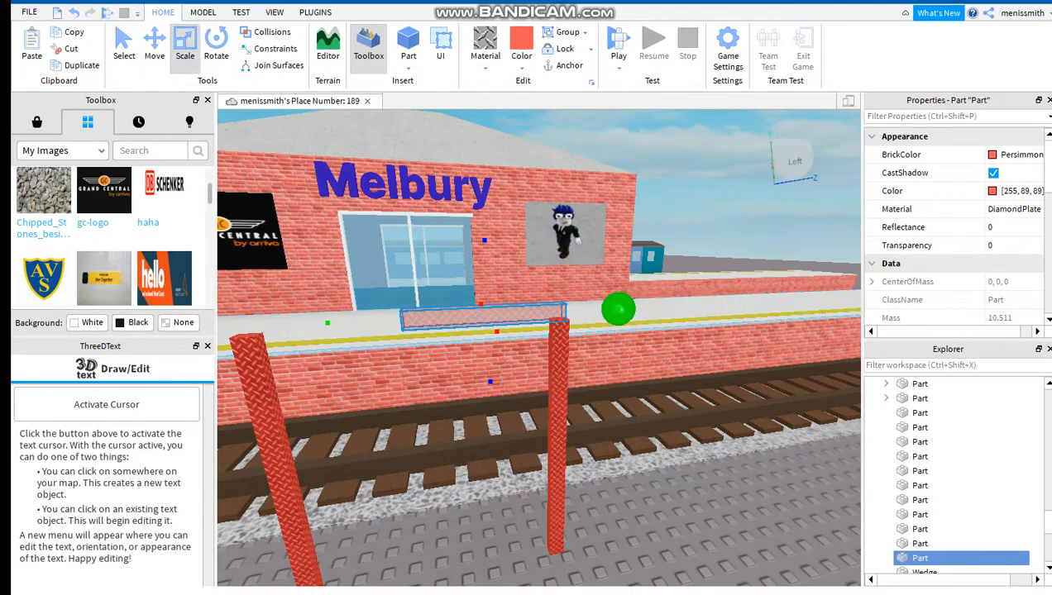
Step: Inspect the welcome sign, the waiting room with its coffee machine, the train and the platforms
key(a)
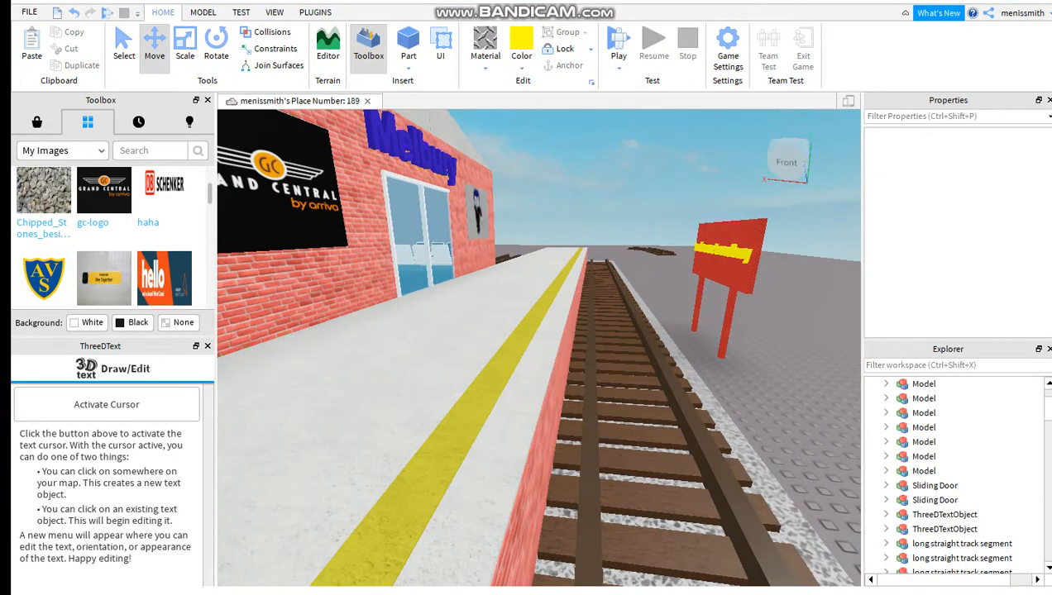
key(w)
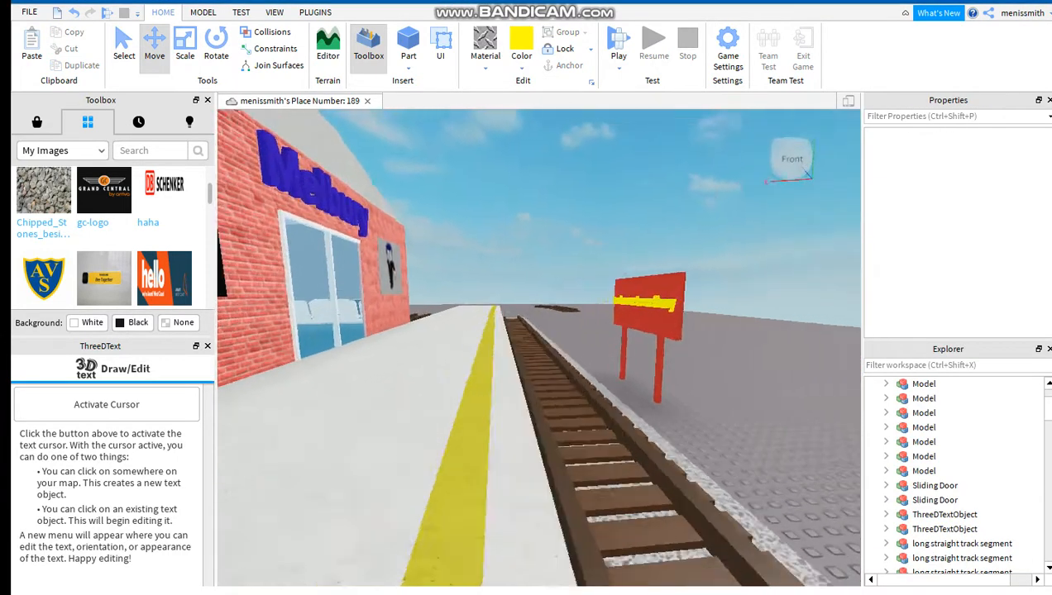
key(w)
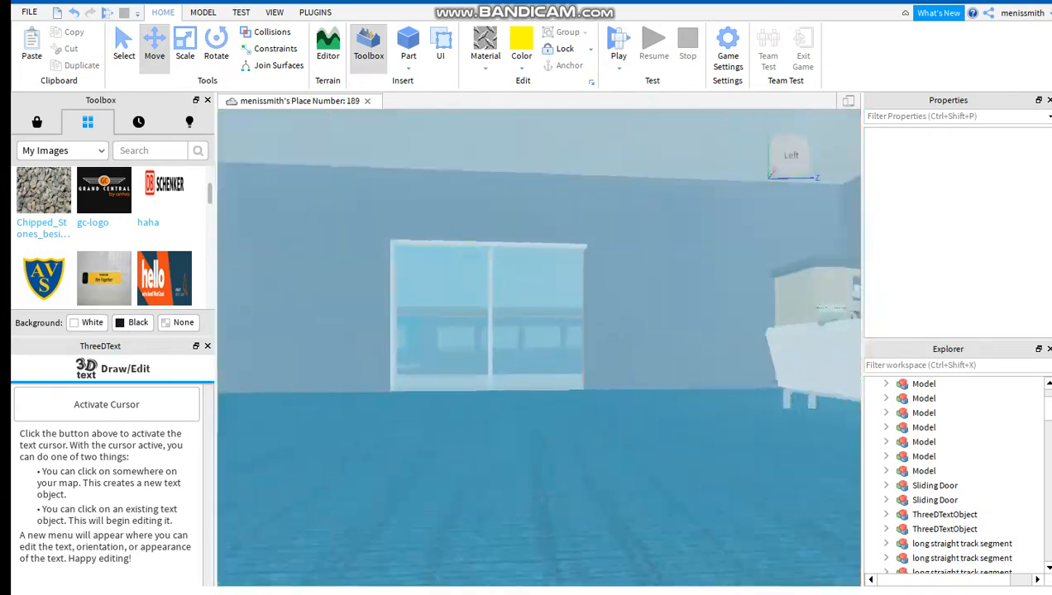
key(d)
key(w)
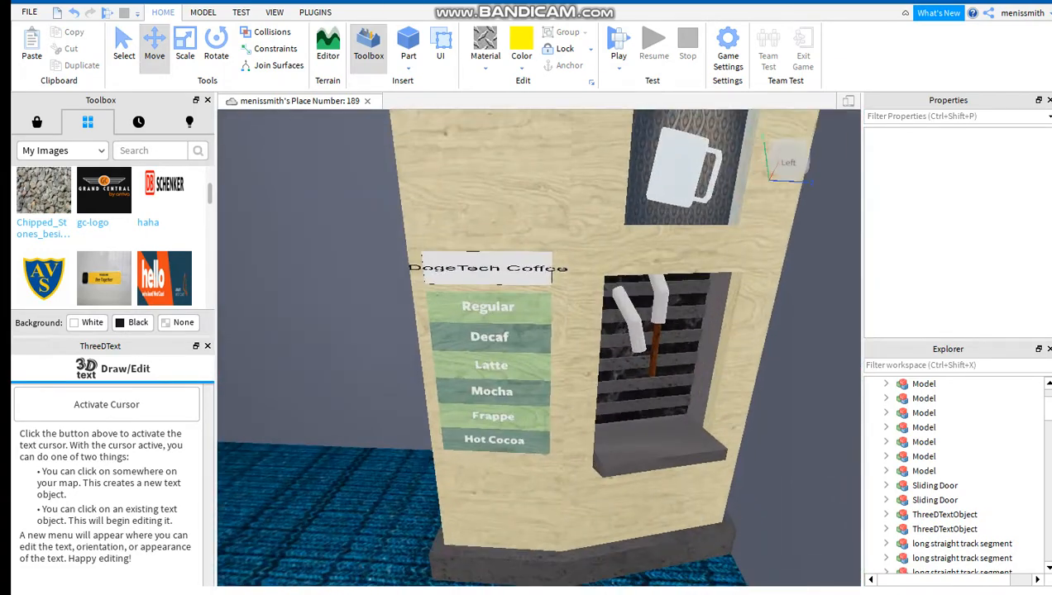
key(w)
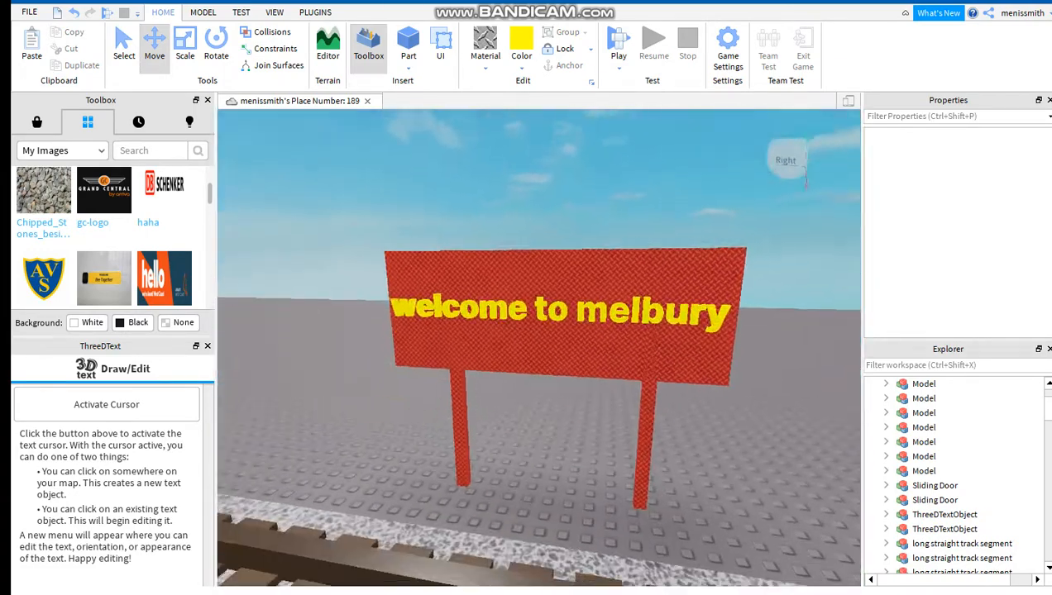
key(w)
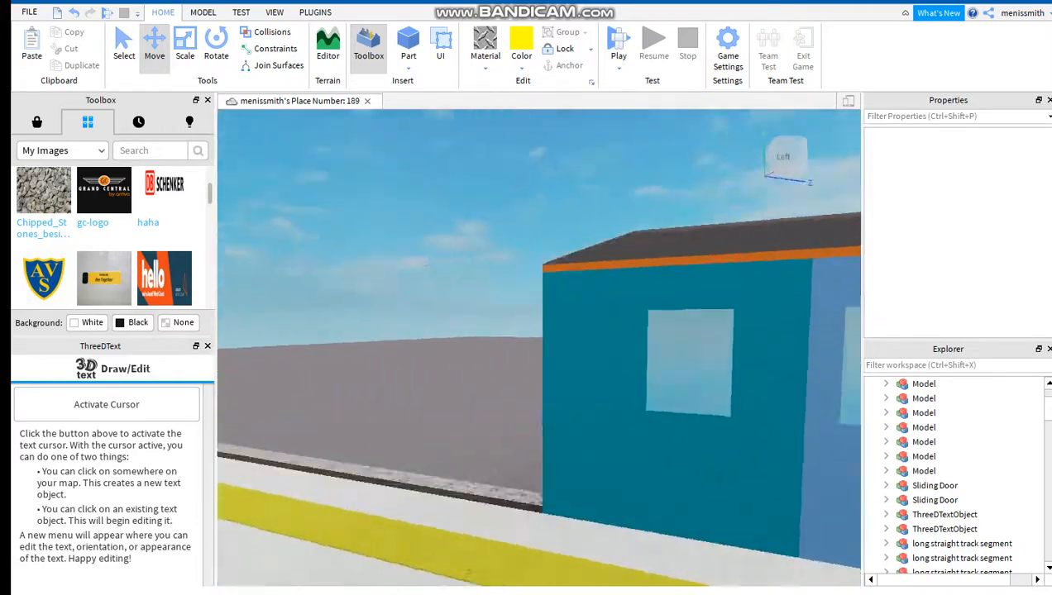
key(w)
key(s)
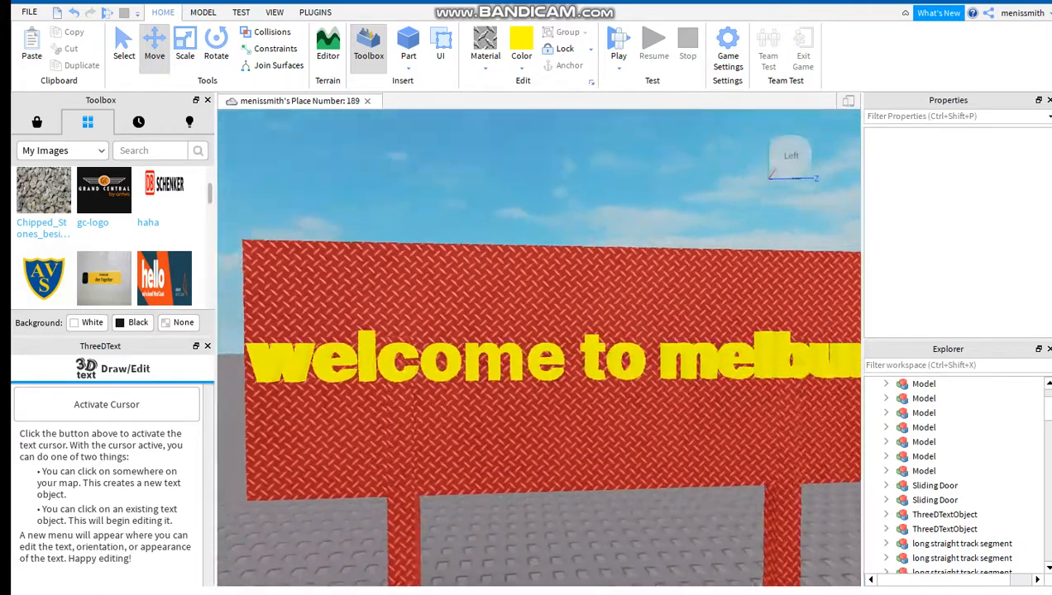
key(d)
key(w)
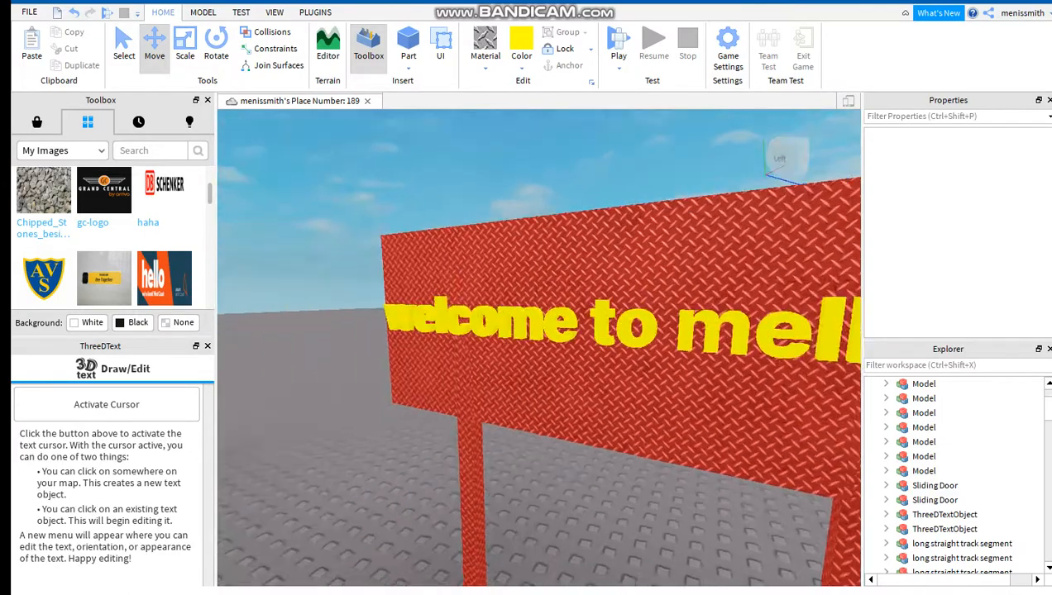
key(w)
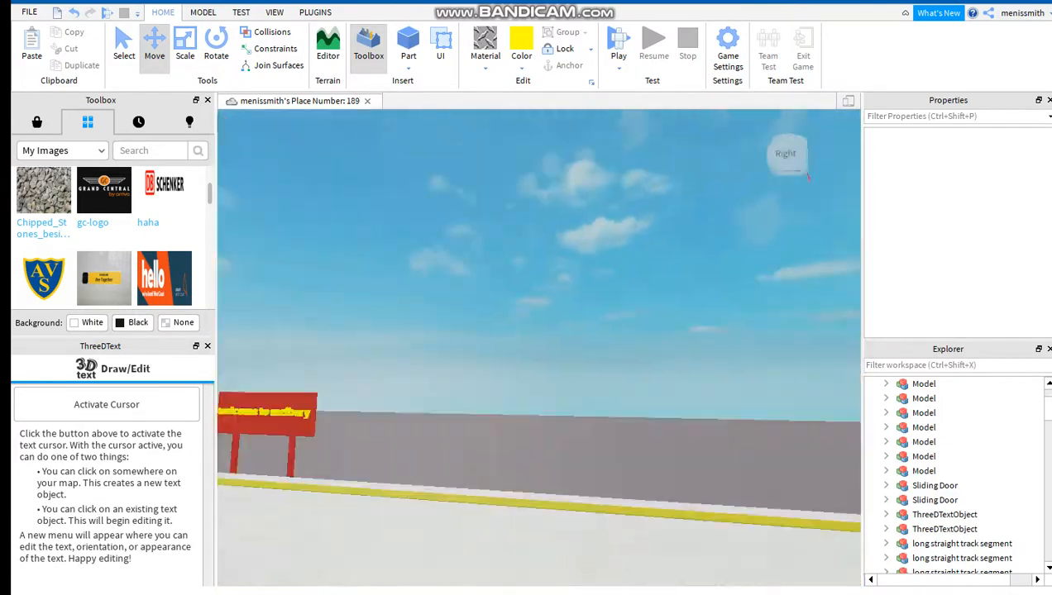
key(s)
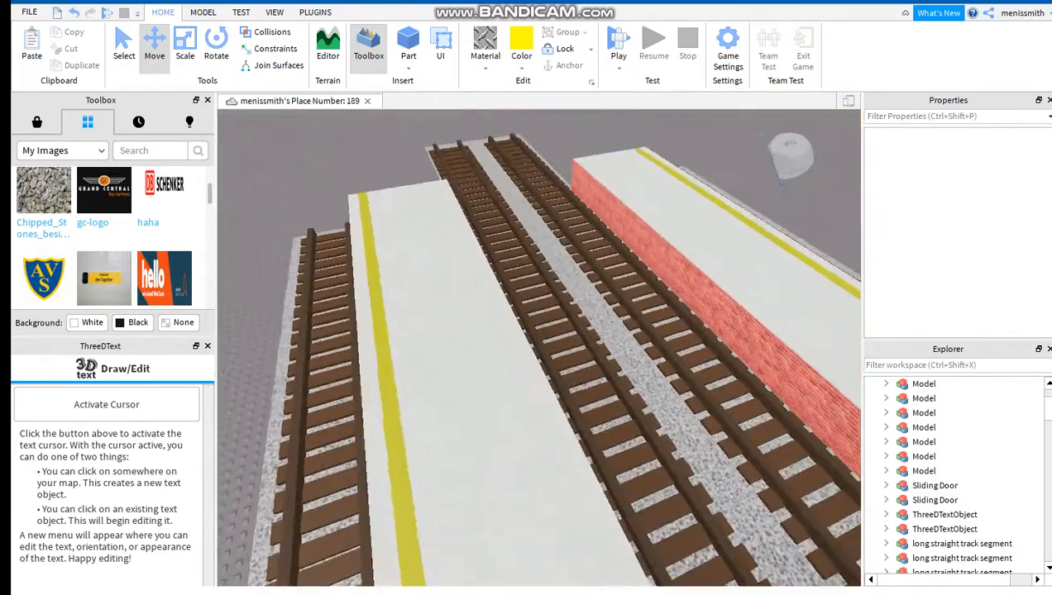
key(w)
Step: Search the toolbox models for "dest board" and the alternative spelling "dest bord"
click(38, 123)
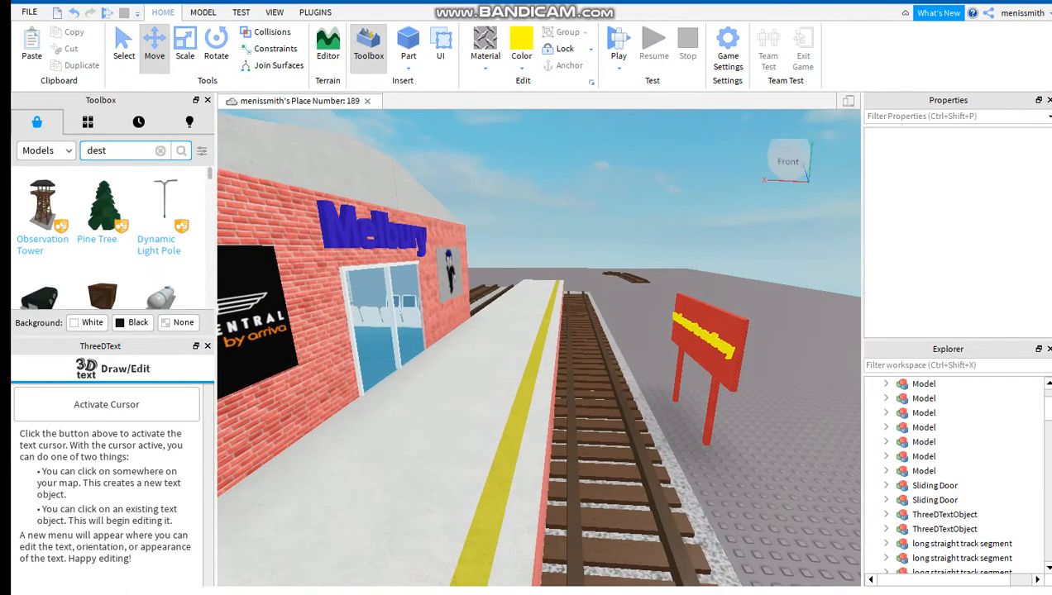
text(dest board)
key(Return)
key(w)
mouse_move(530, 355)
right_down()
mouse_move(531, 326)
mouse_move(526, 364)
right_up()
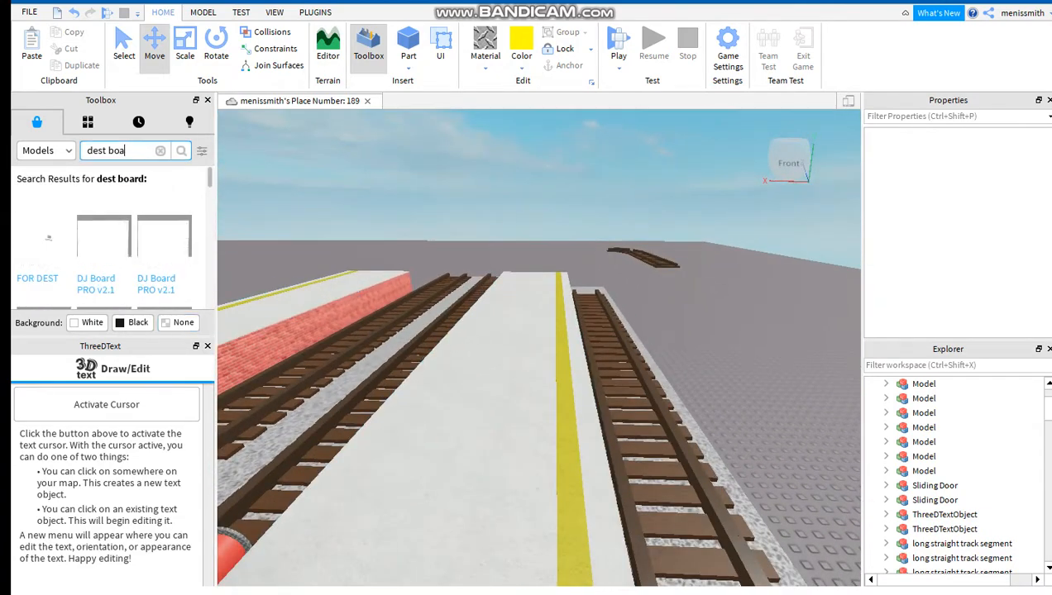
key(Return)
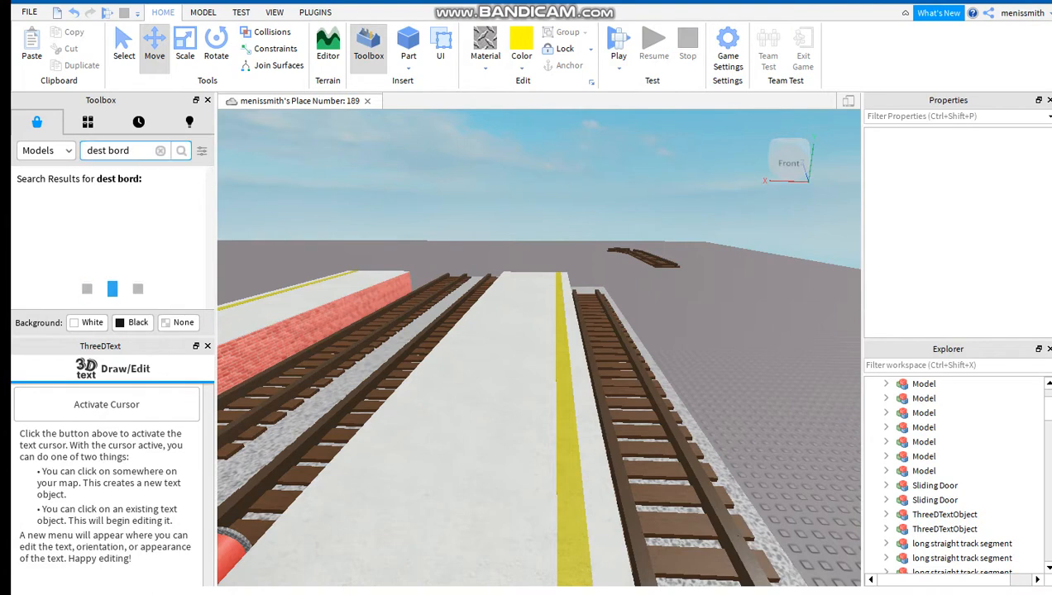
Step: Look through the board search results and reset the toolbox model search
right_drag(529, 347, 515, 392)
scroll(108, 249, down, 3)
scroll(107, 248, up, 3)
click(161, 150)
text(dest)
key(Return)
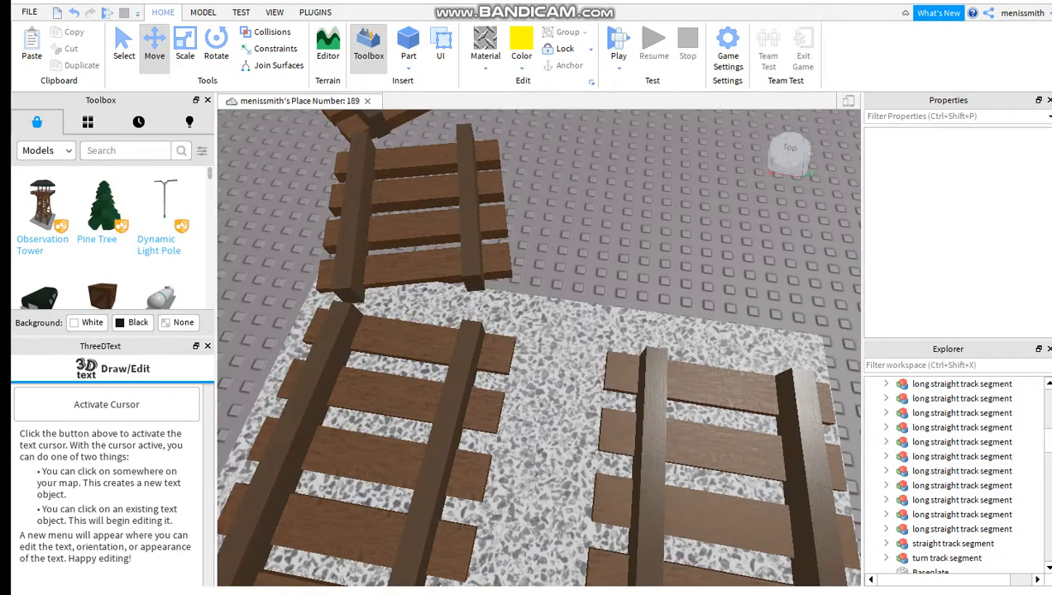
Step: Select the straight track segment beyond the curve and rotate it towards the turn segment's direction
scroll(538, 347, down, 3)
drag(468, 333, 460, 362)
click(607, 318)
right_drag(608, 319, 653, 310)
click(564, 278)
scroll(564, 278, up, 2)
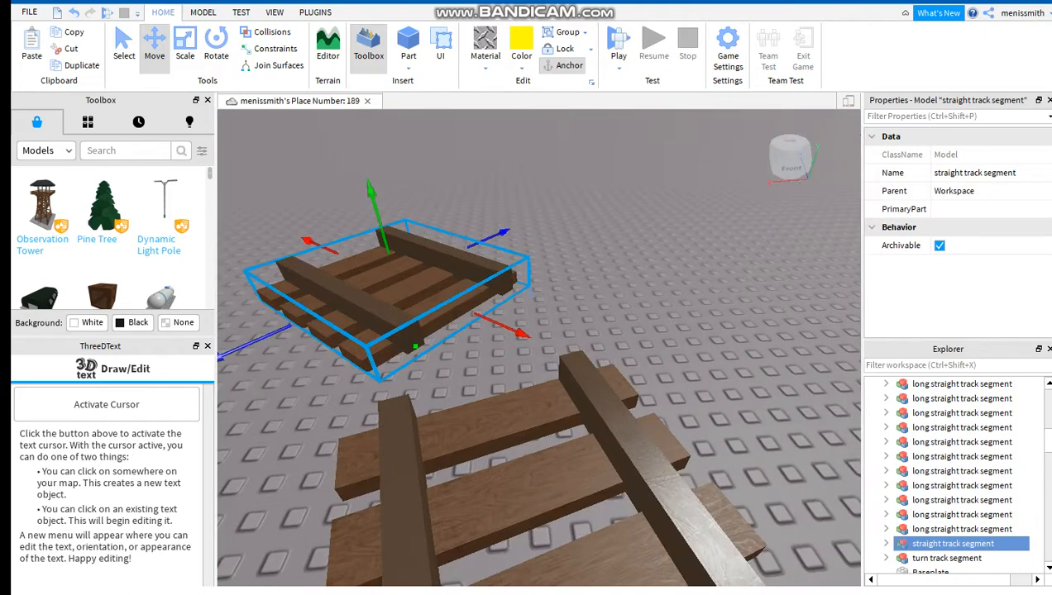
click(216, 45)
drag(535, 341, 537, 410)
Step: Move the rotated straight track segment up against the end of the turn segment
click(155, 46)
drag(254, 366, 240, 372)
drag(519, 420, 540, 438)
click(616, 351)
right_drag(616, 351, 529, 352)
key(d)
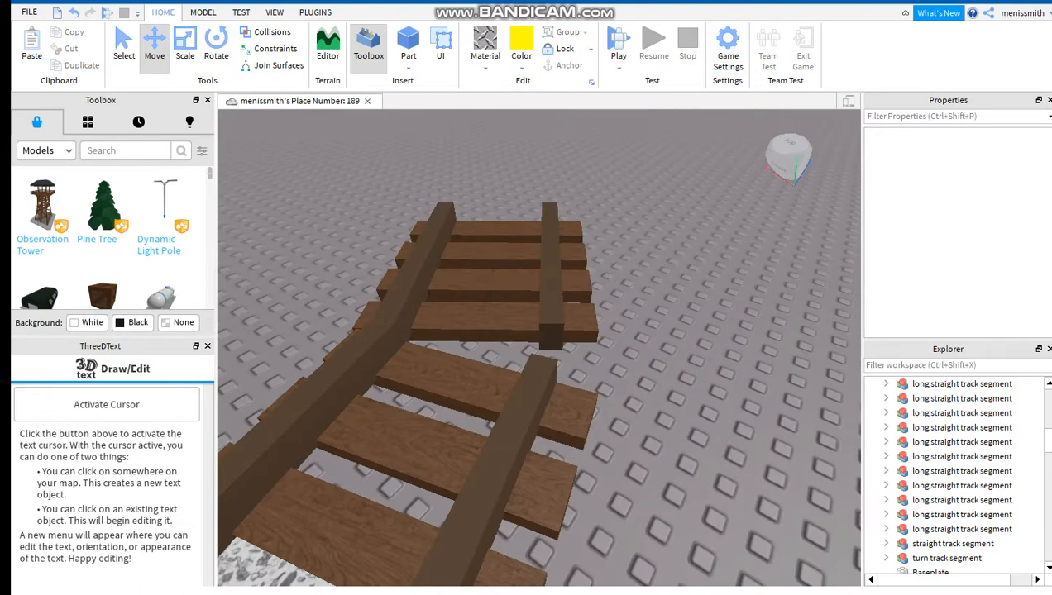
Step: Ungroup the straight track segment into its separate parts
click(506, 285)
click(585, 33)
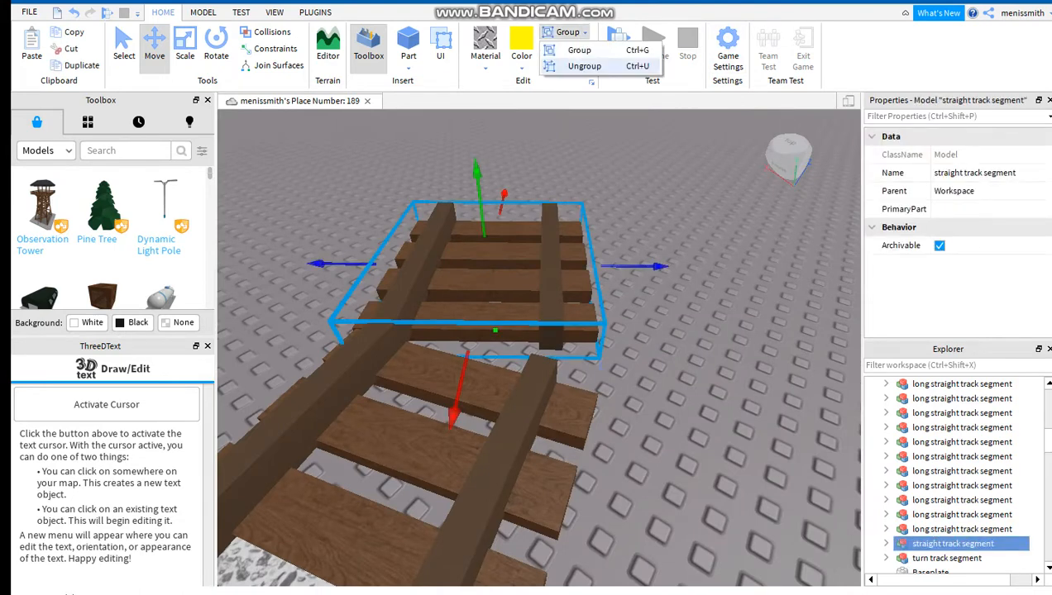
click(585, 66)
click(622, 273)
Step: Lengthen the ungrouped segment's rail to close the gap at the turn segment
click(551, 311)
click(533, 392)
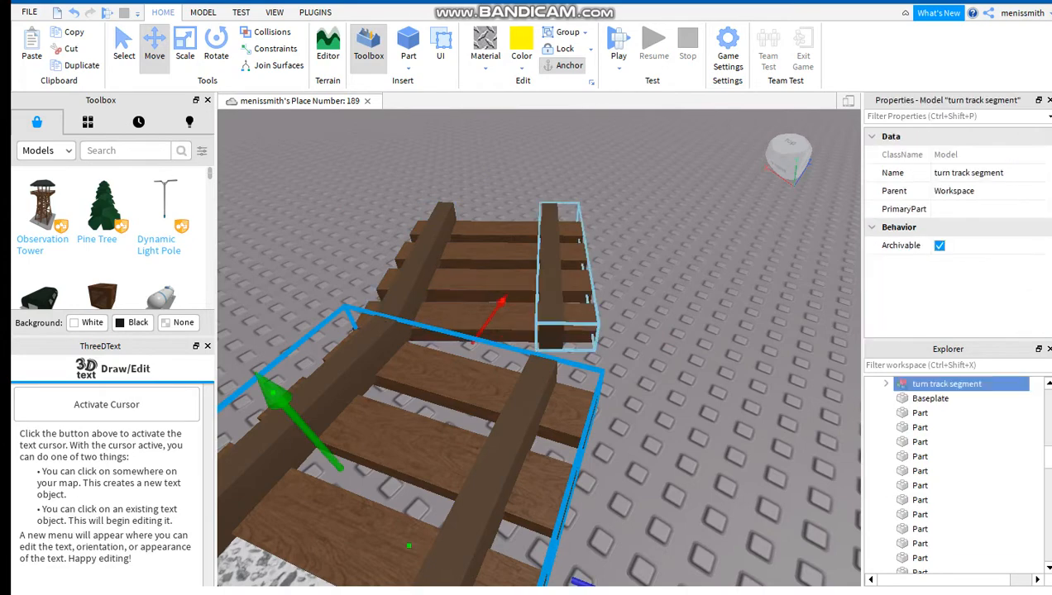
click(551, 302)
click(185, 48)
drag(569, 383, 572, 428)
click(662, 397)
Step: Select the whole station with its train, platforms, signs and connected tracks, and group it into one model
right_drag(661, 396, 512, 405)
scroll(539, 347, down, 10)
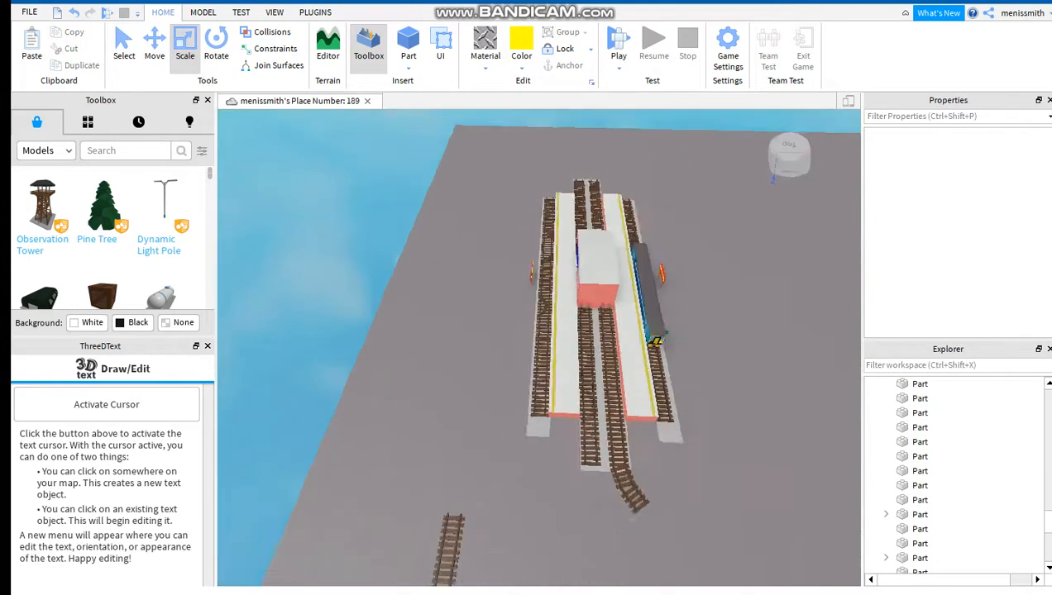
drag(500, 196, 683, 513)
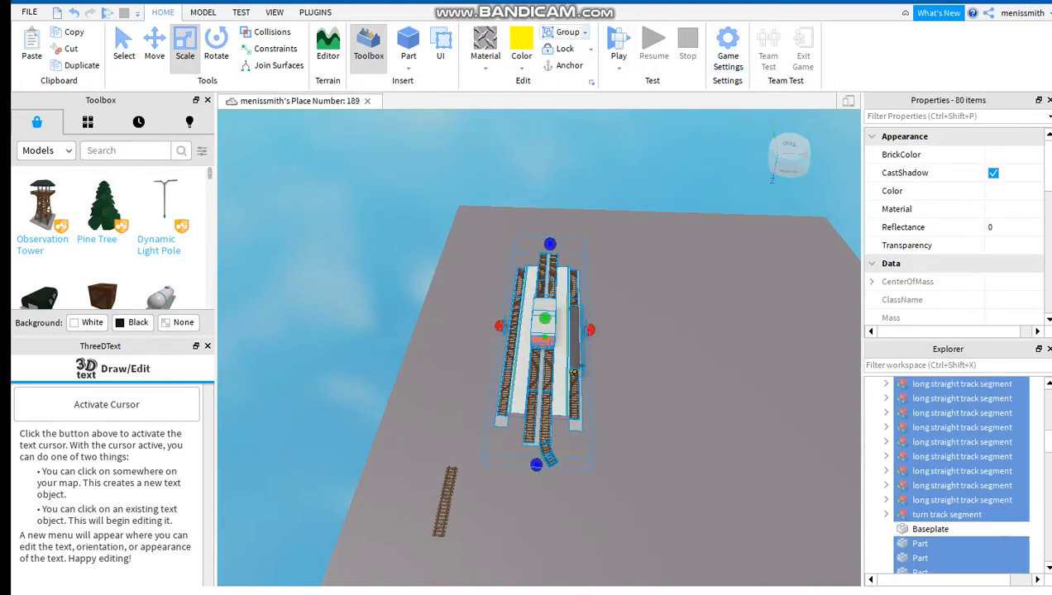
key(ctrl+g)
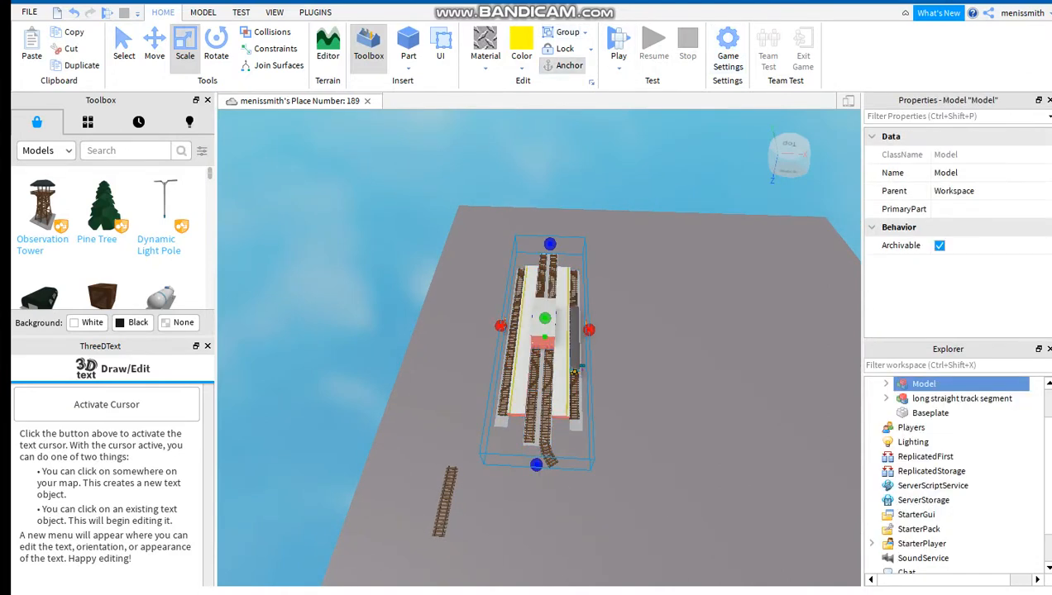
Step: Look over the grouped station from above and from track level beside the Class 153 train
right_drag(644, 331, 579, 380)
scroll(637, 347, up, 10)
click(637, 331)
right_drag(637, 331, 603, 256)
scroll(604, 331, down, 8)
right_drag(604, 330, 686, 248)
scroll(633, 302, up, 5)
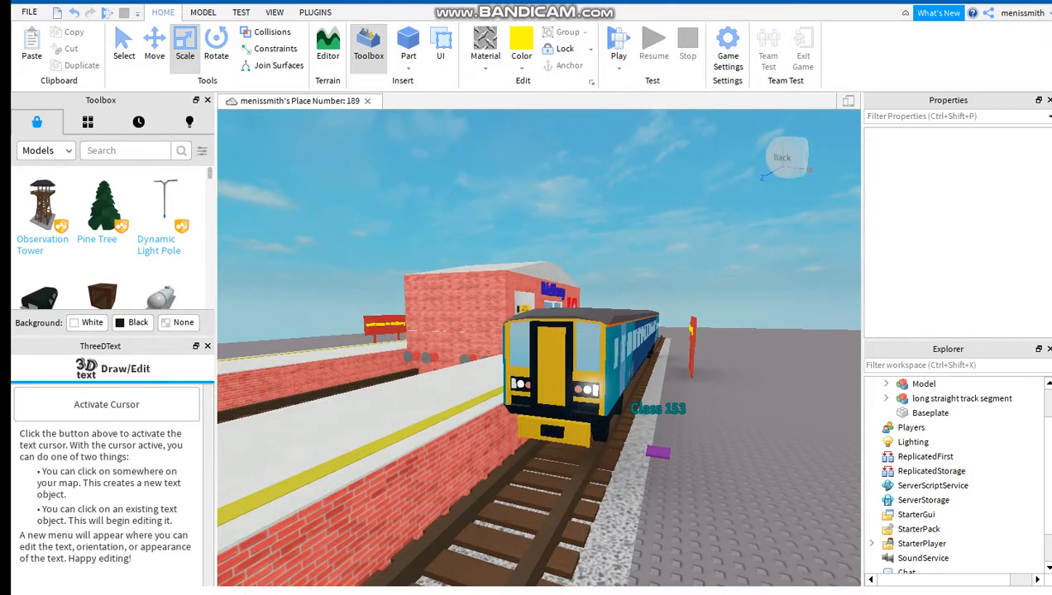